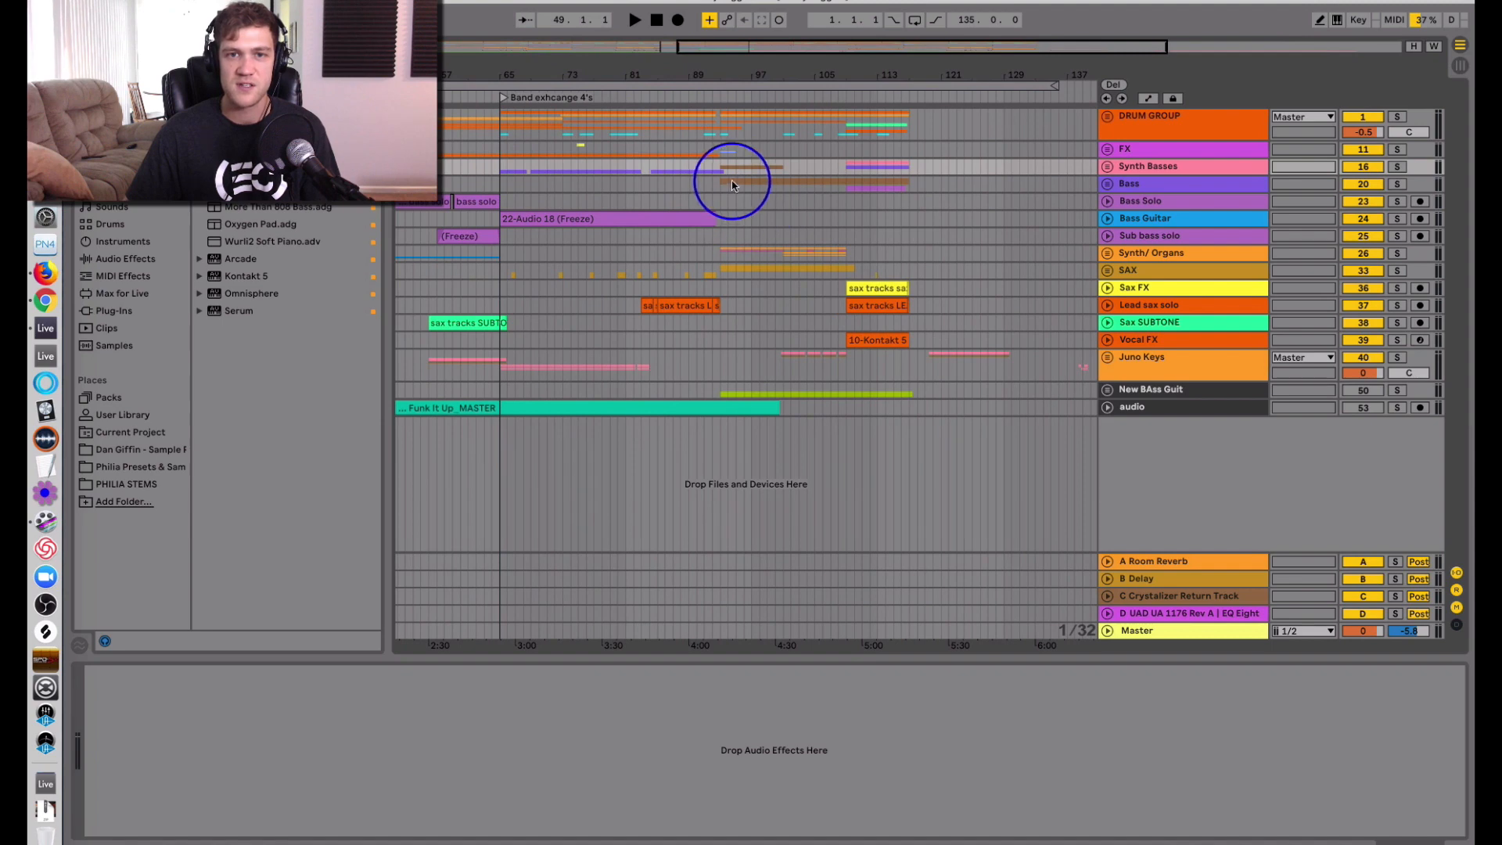
# Play the arrangement from bar 109 and unfold all tracks to show their mixer and send controls.
pyautogui.press('space')
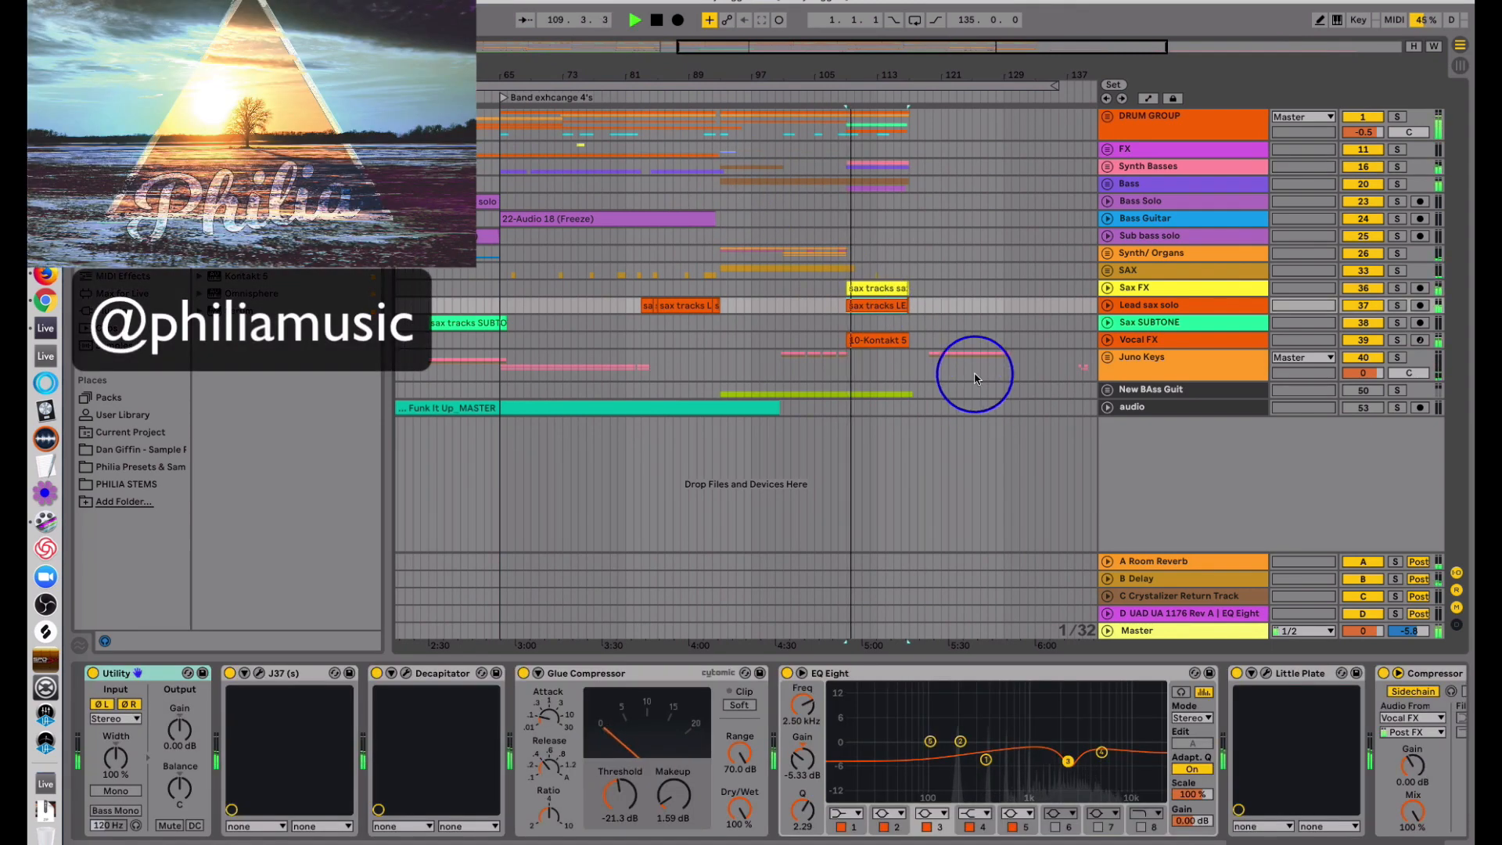
pyautogui.moveTo(925, 76); pyautogui.dragTo(892, 98)
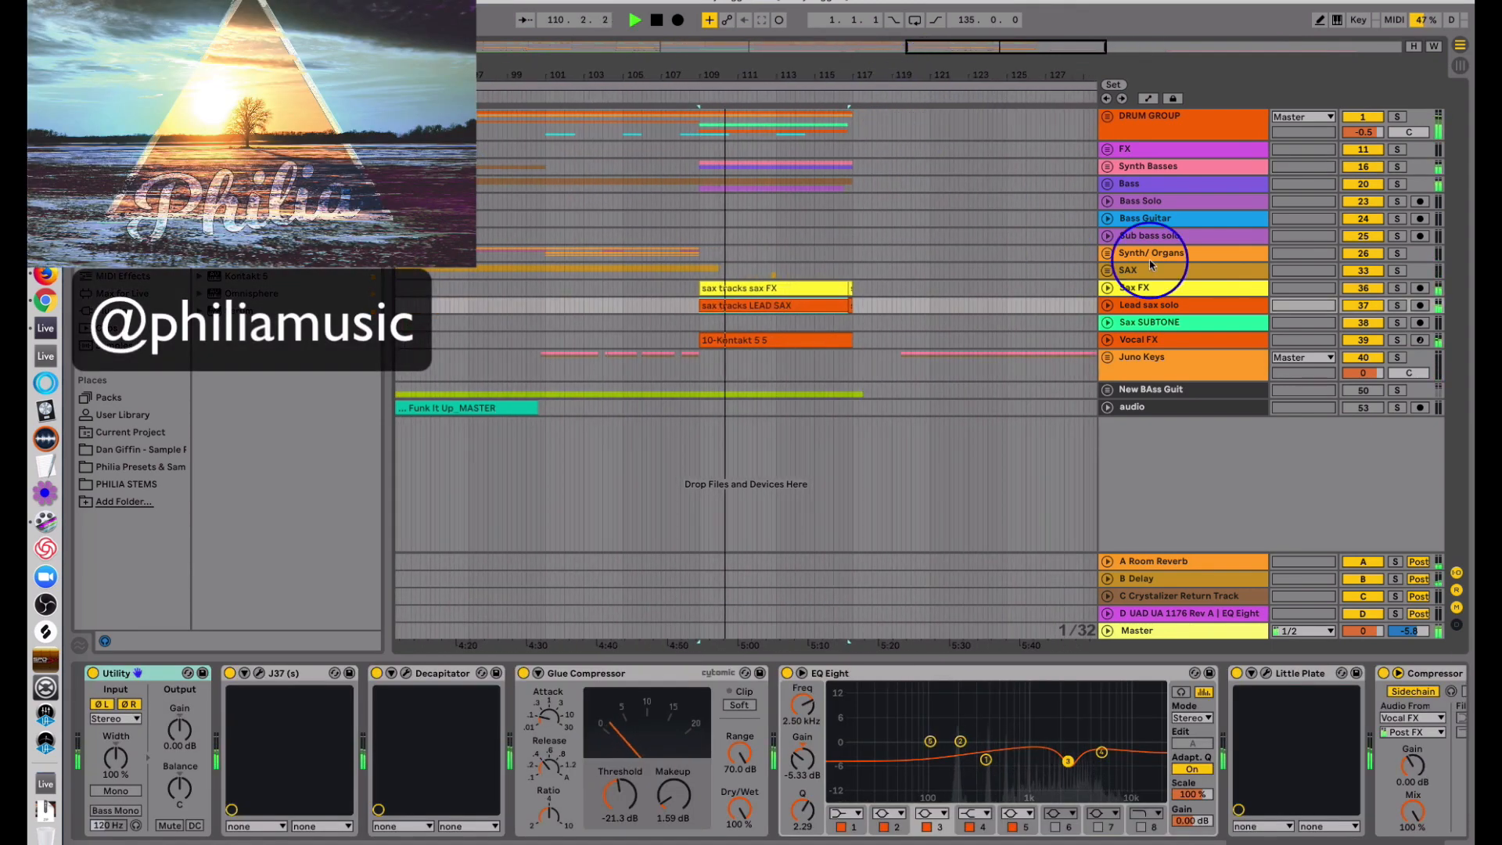
pyautogui.click(1172, 134)
pyautogui.press('super+a')
pyautogui.press('u')
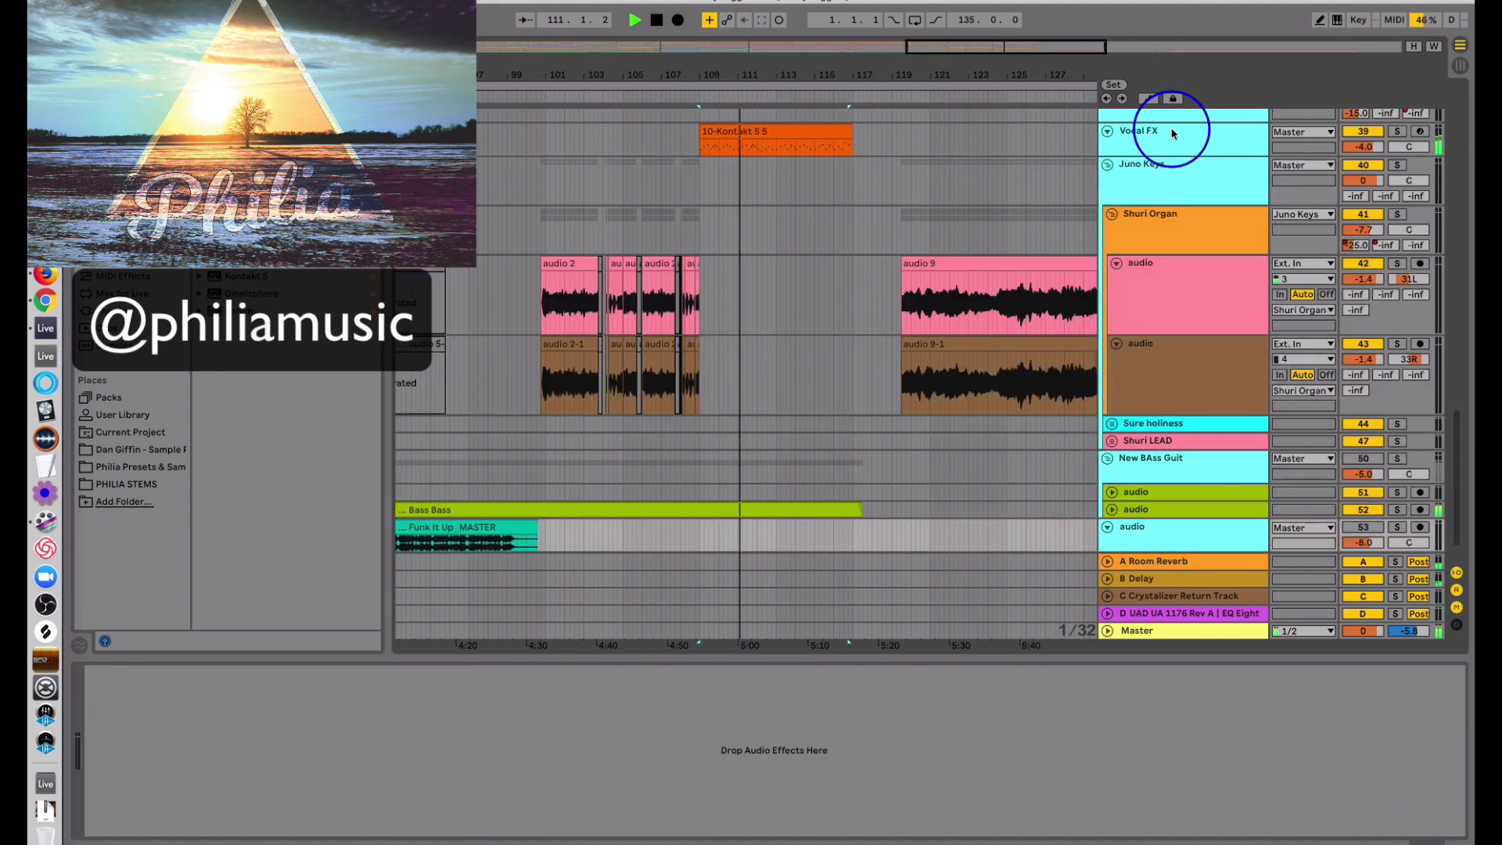
pyautogui.scroll(15, 889, 248)
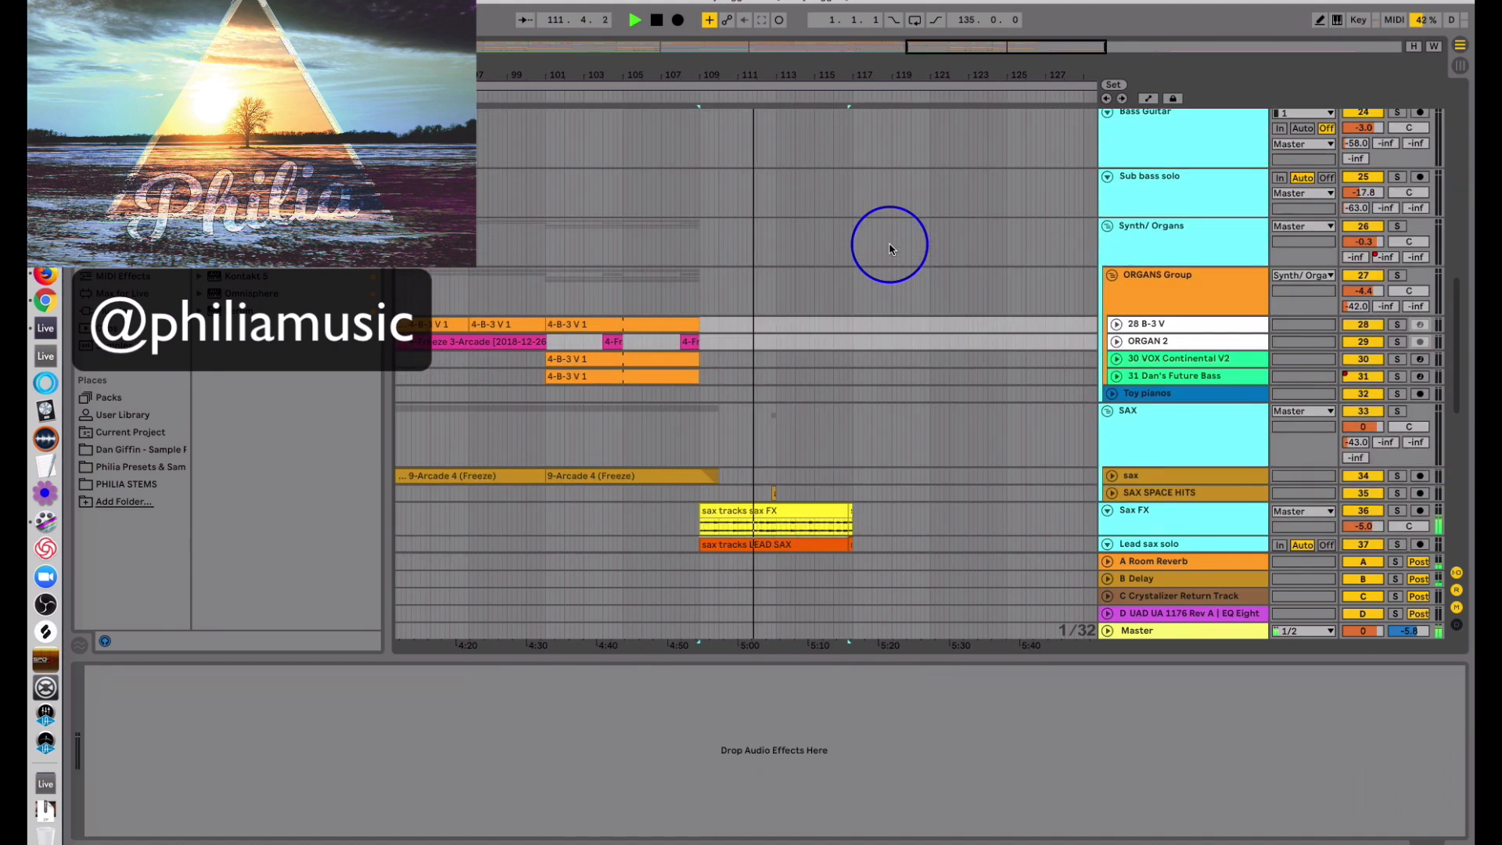
pyautogui.scroll(12, 890, 249)
pyautogui.scroll(10, 889, 249)
# Stop playback and set the DRUM GROUP's send A level to -46 dB.
pyautogui.click(1150, 154)
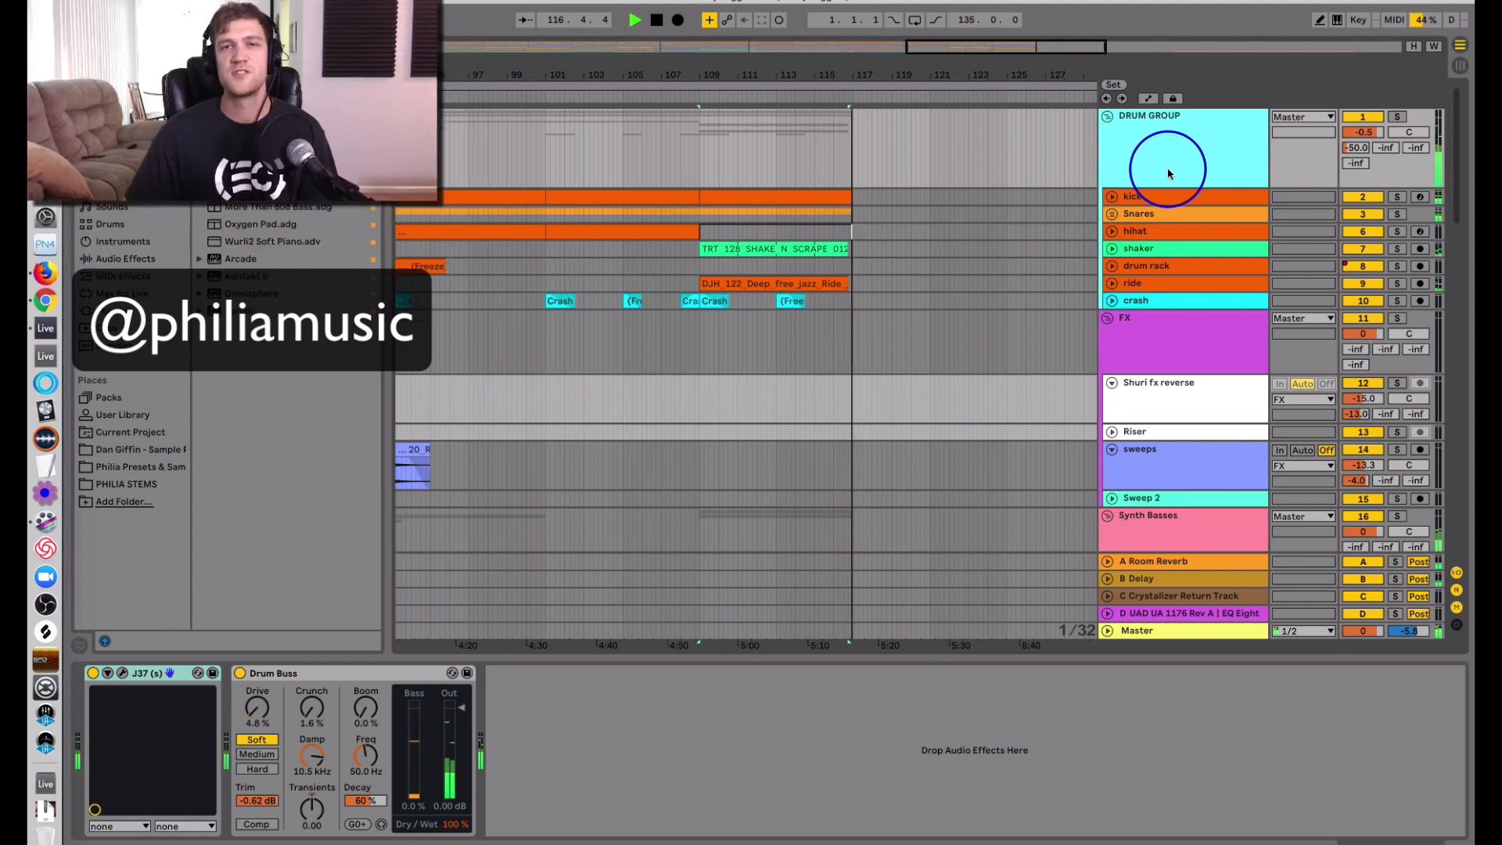
pyautogui.press('space')
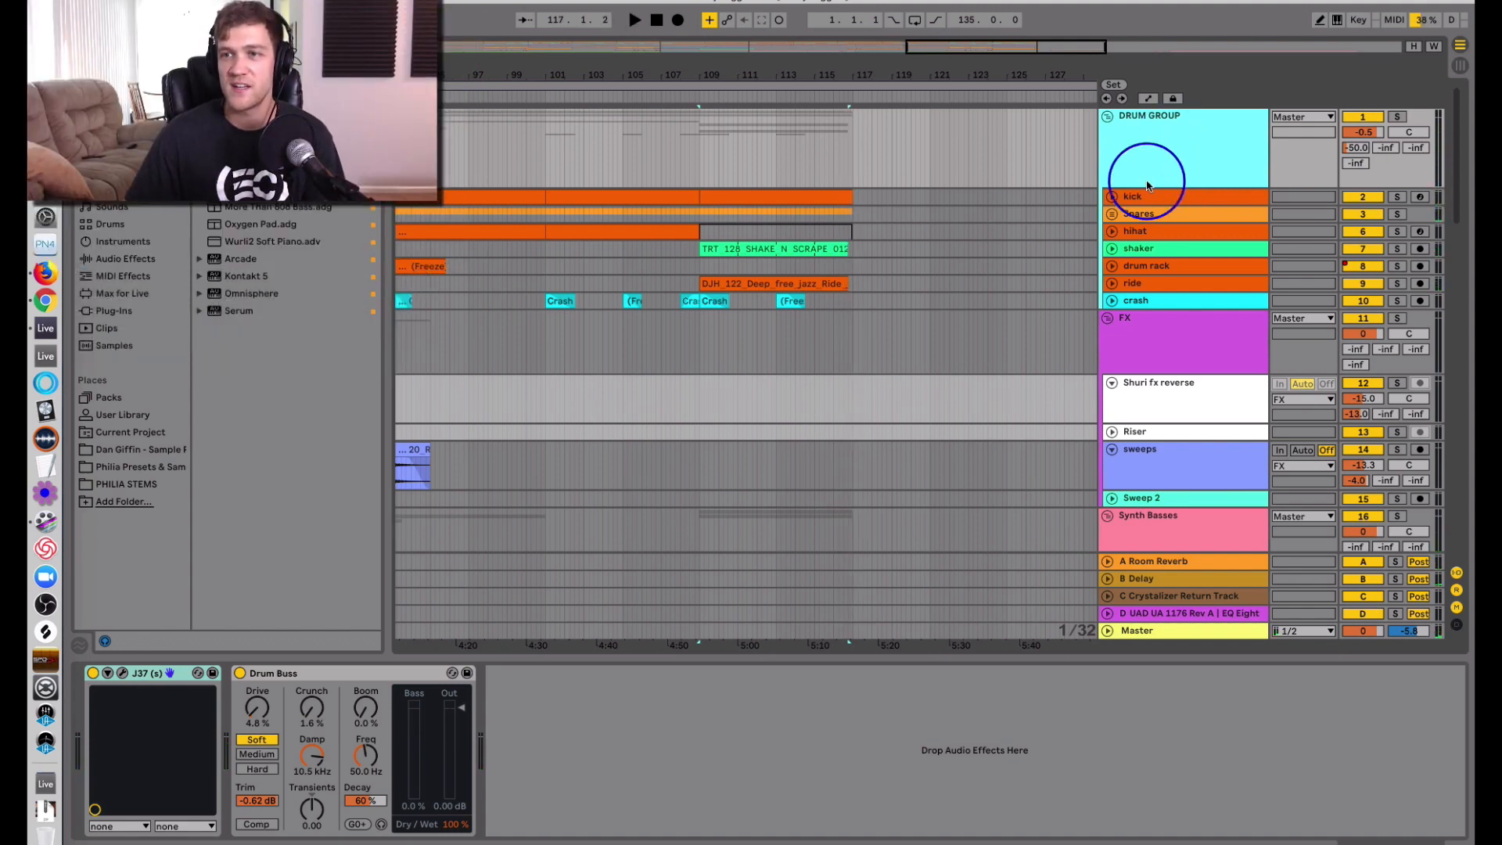
pyautogui.click(1141, 280)
pyautogui.click(1141, 197)
pyautogui.click(1146, 154)
pyautogui.click(1356, 148)
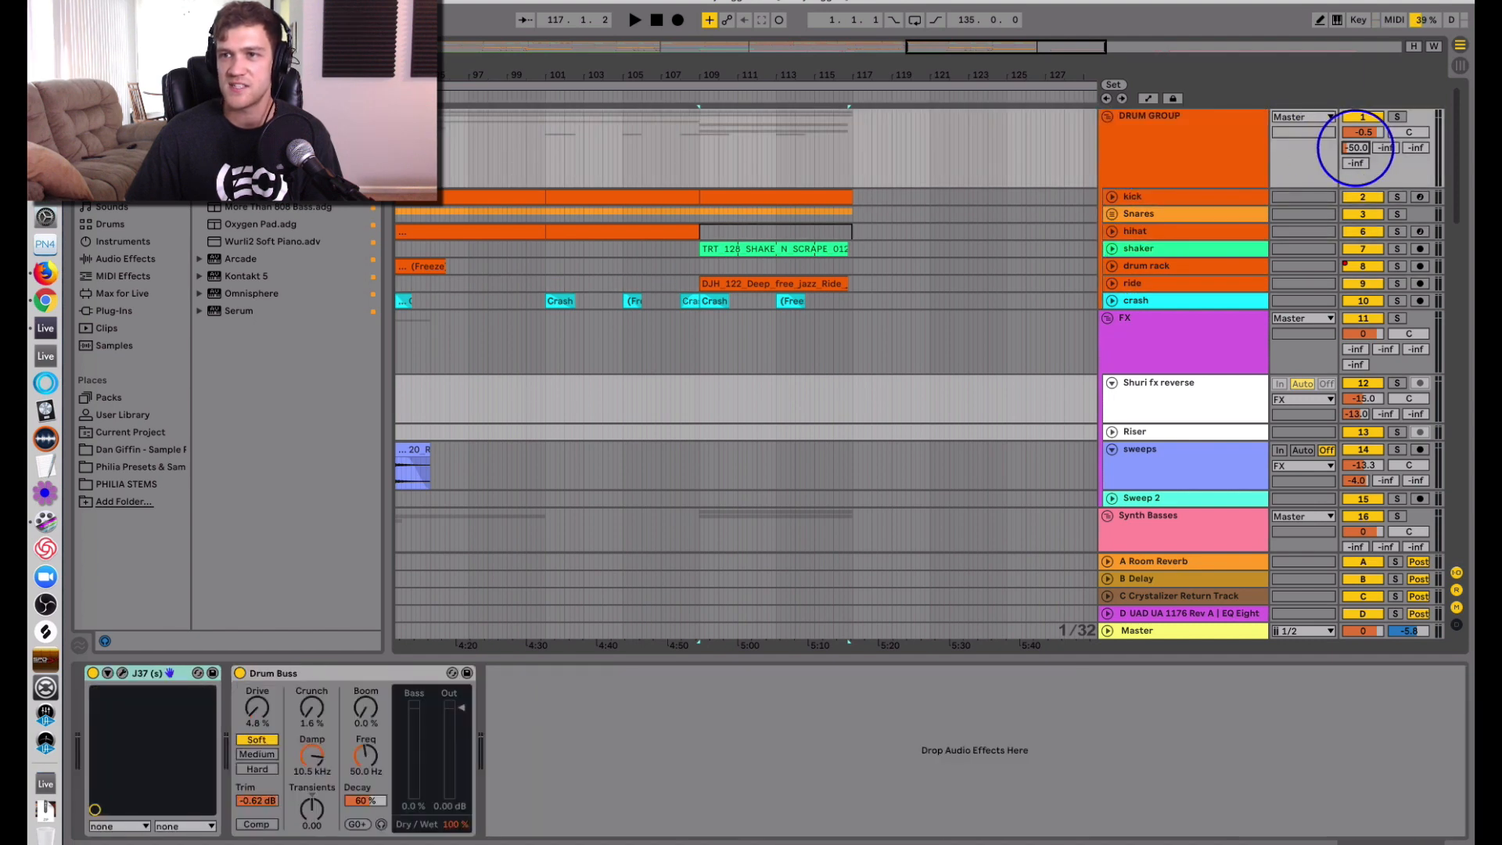
pyautogui.click(1197, 148)
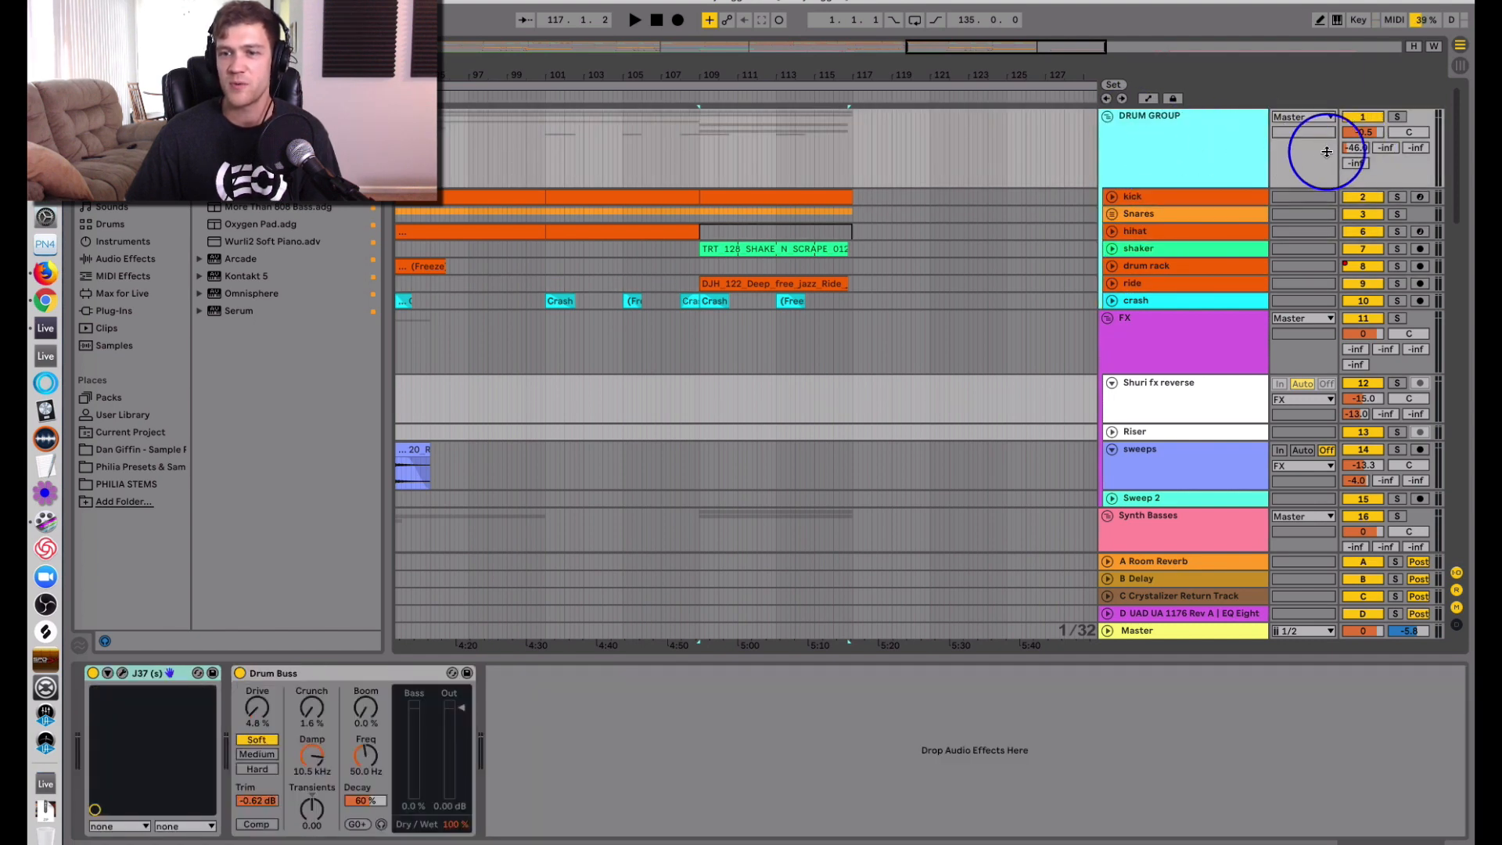
# Unfold the A Room Reverb return track and set band 1 of its EQ Eight to 220 Hz.
pyautogui.click(1158, 567)
pyautogui.click(1108, 562)
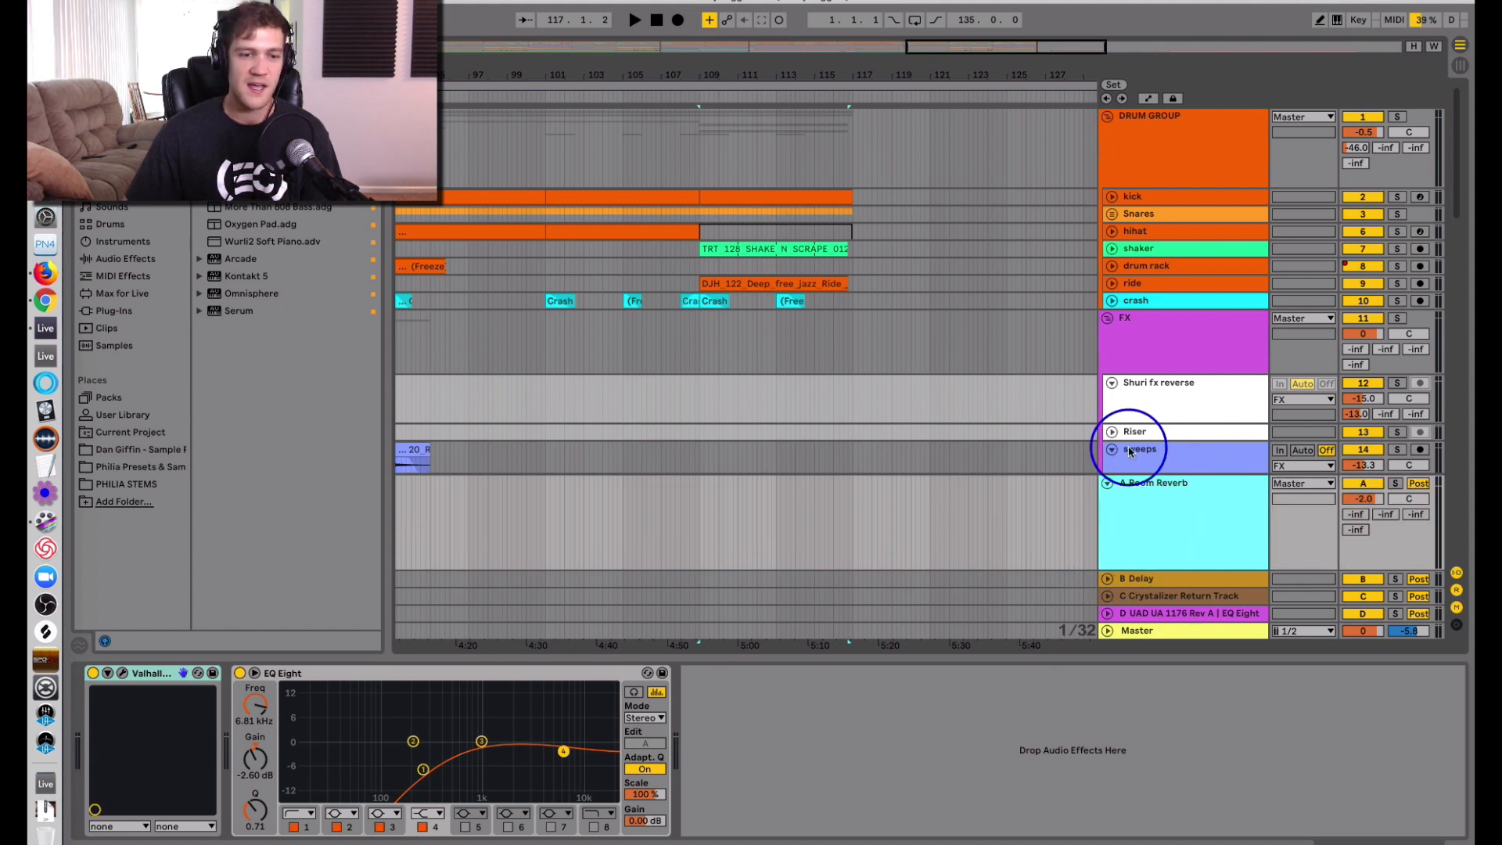
pyautogui.moveTo(423, 772); pyautogui.dragTo(431, 768)
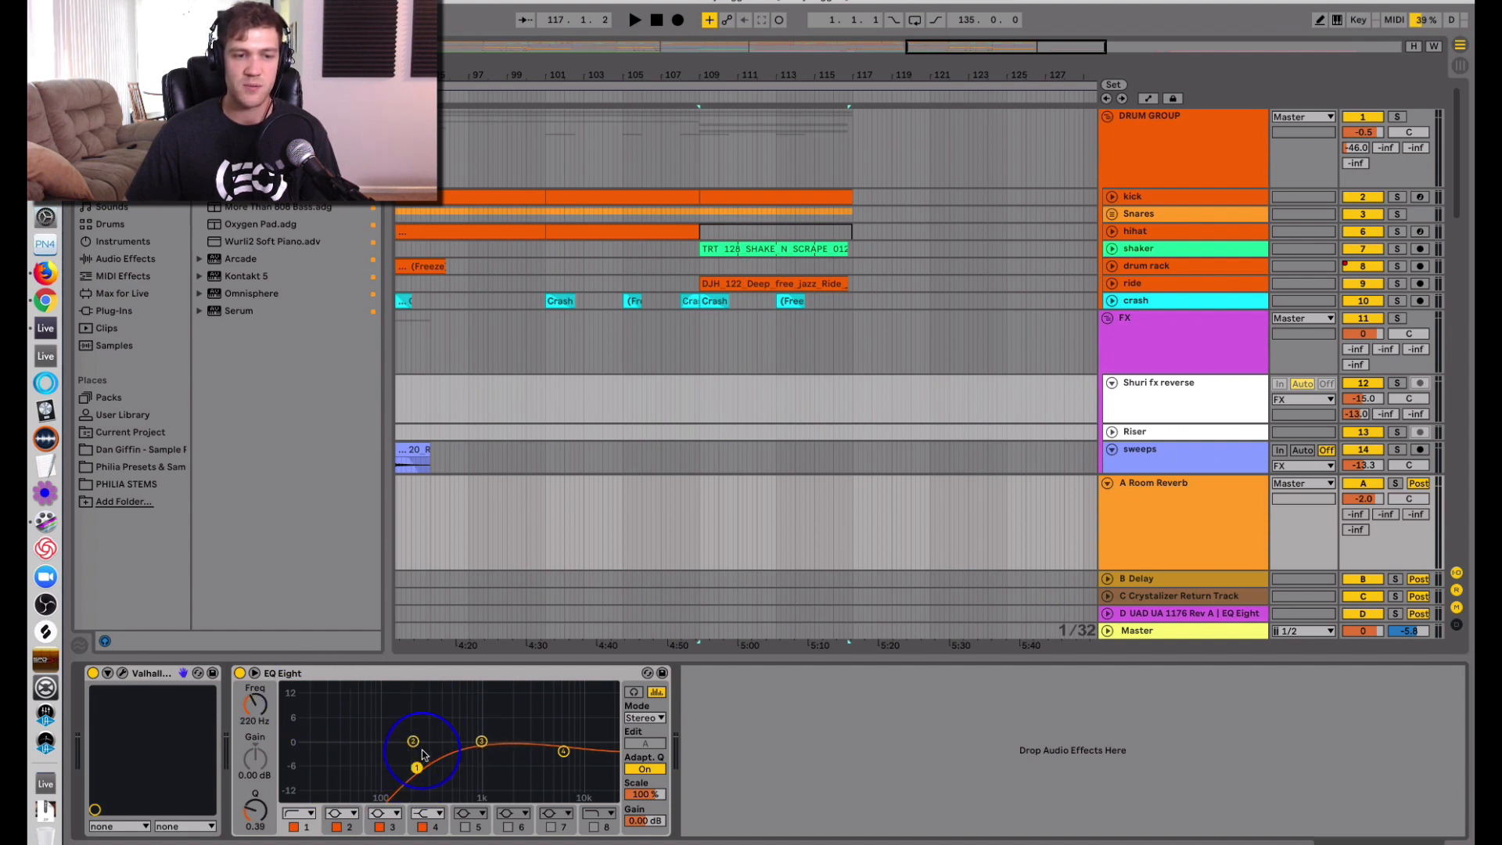
# Open the ValhallaVintageVerb plug-in on the A Room Reverb return track, review its settings, and close it.
pyautogui.click(122, 674)
pyautogui.moveTo(461, 49); pyautogui.dragTo(653, 161)
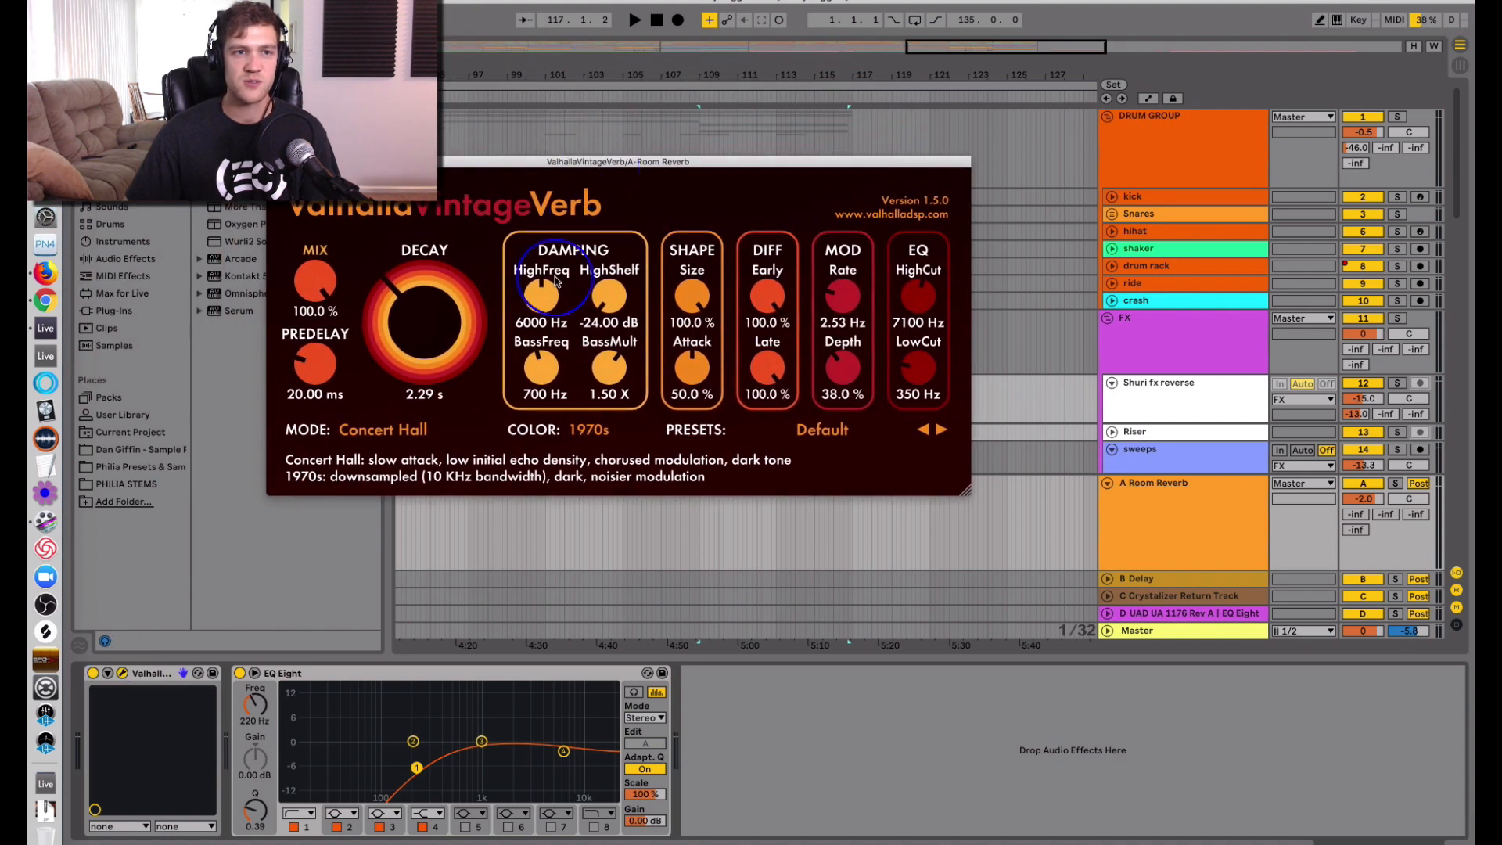
pyautogui.moveTo(415, 160); pyautogui.dragTo(421, 158)
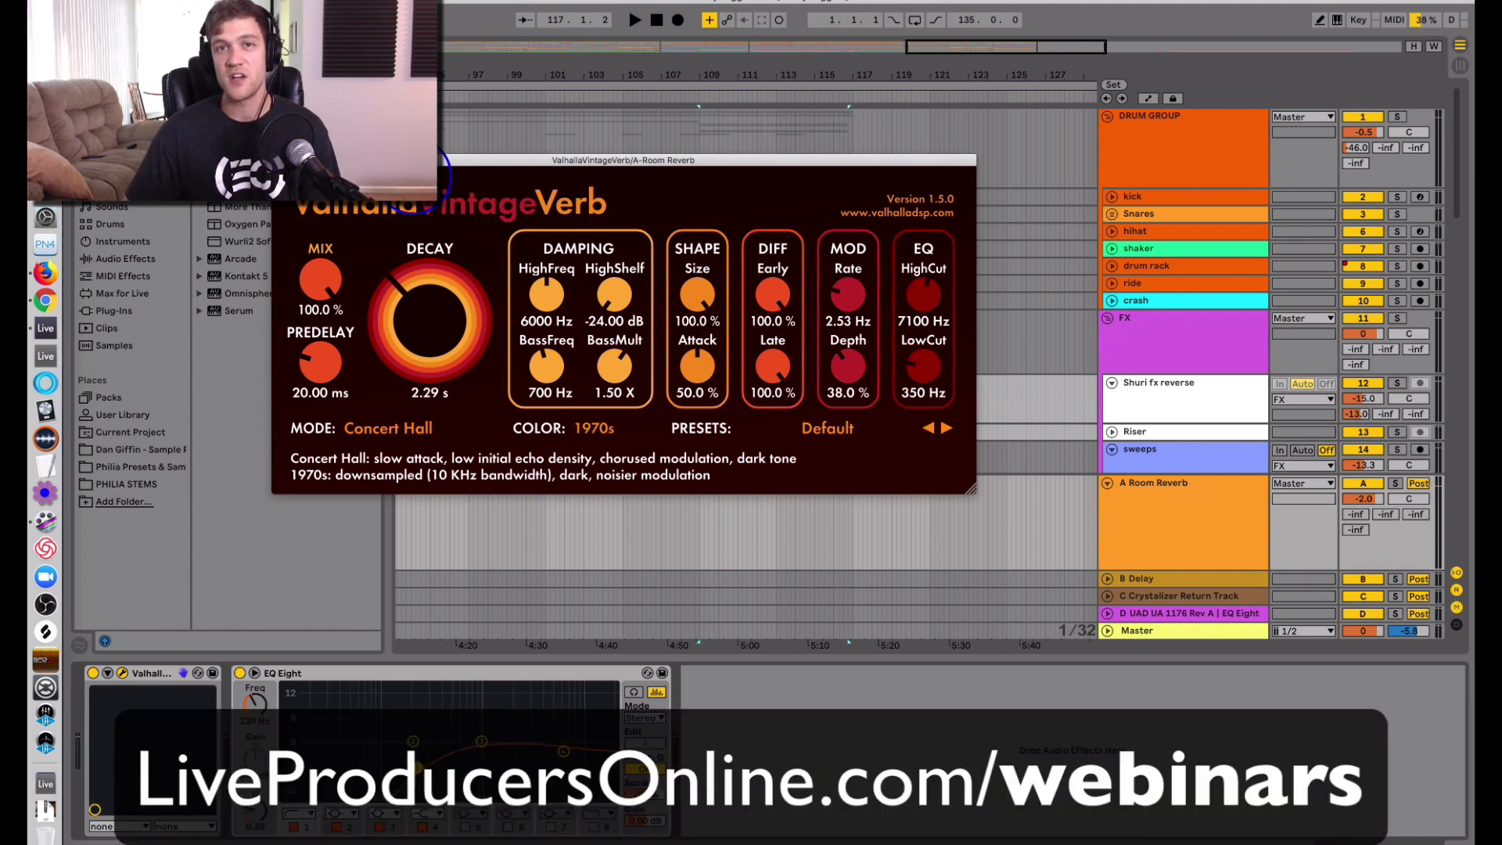
pyautogui.moveTo(447, 170); pyautogui.dragTo(467, 182)
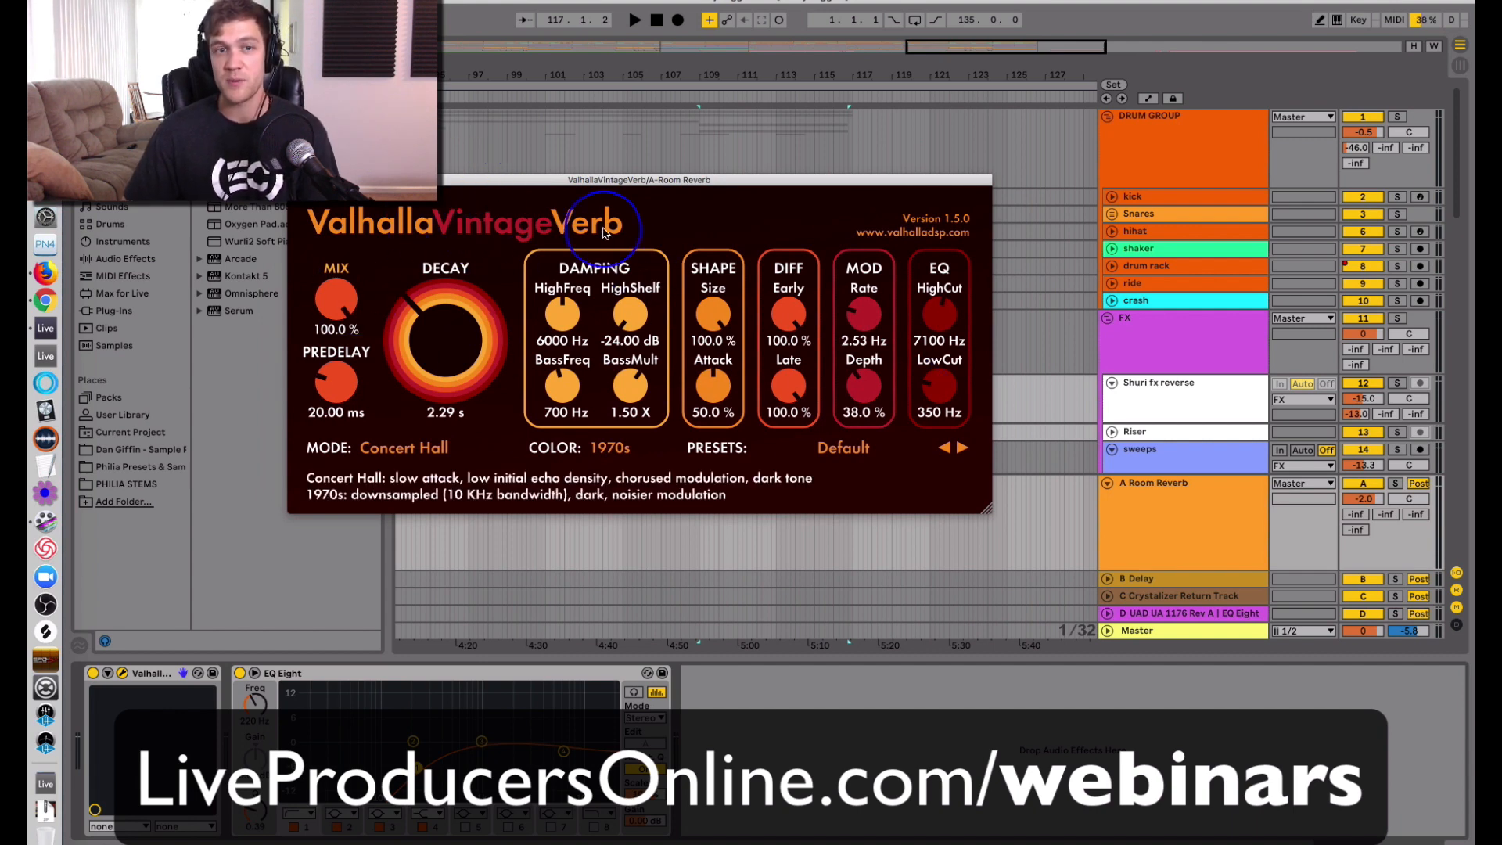
pyautogui.moveTo(423, 177); pyautogui.dragTo(431, 188)
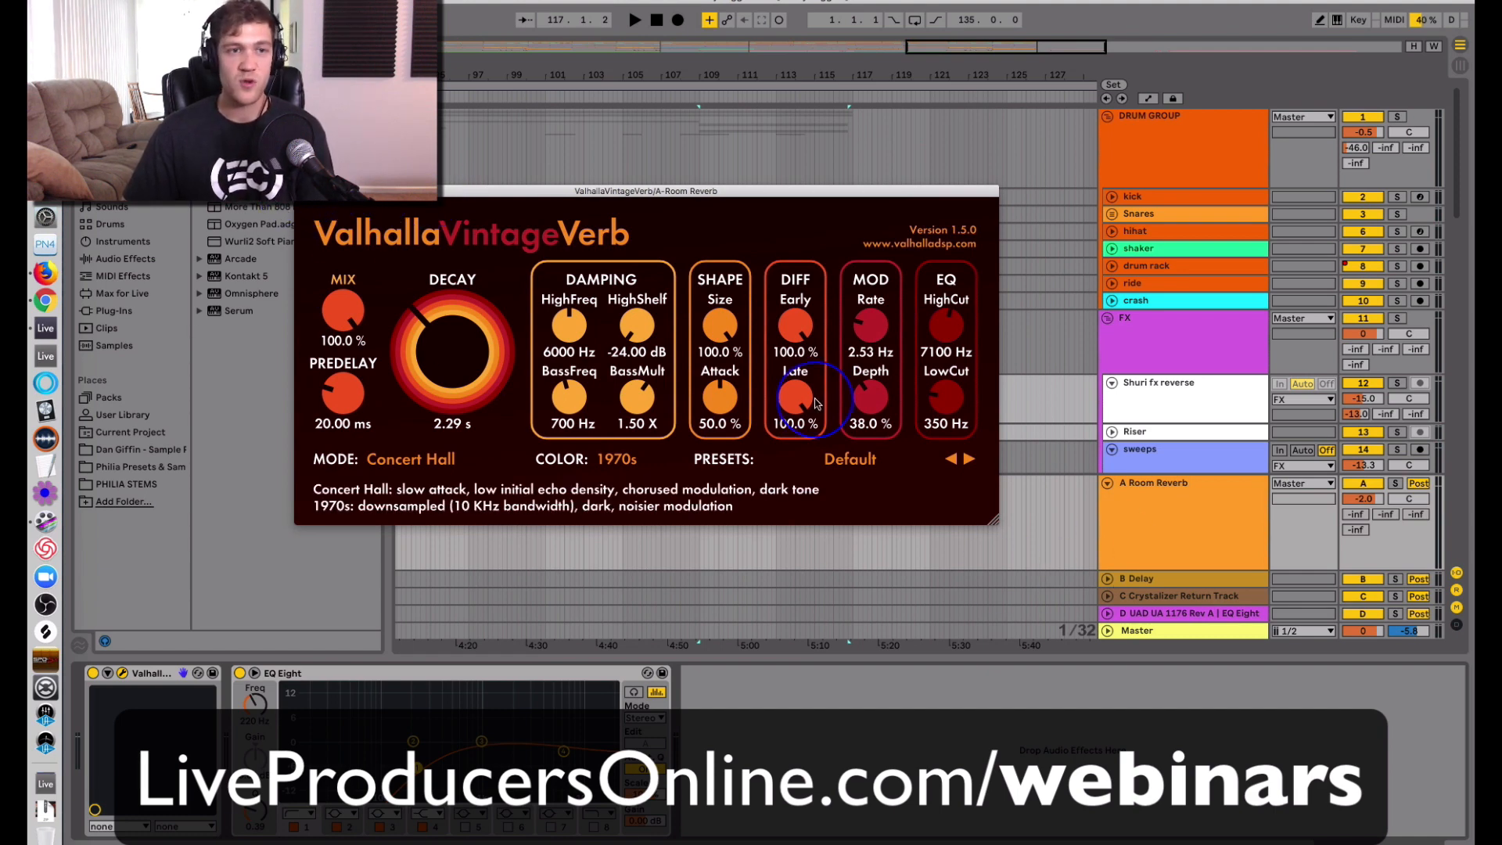
pyautogui.click(303, 191)
# Collapse the DRUM GROUP and FX groups, and unfold the C Crystalizer Return Track.
pyautogui.click(1183, 162)
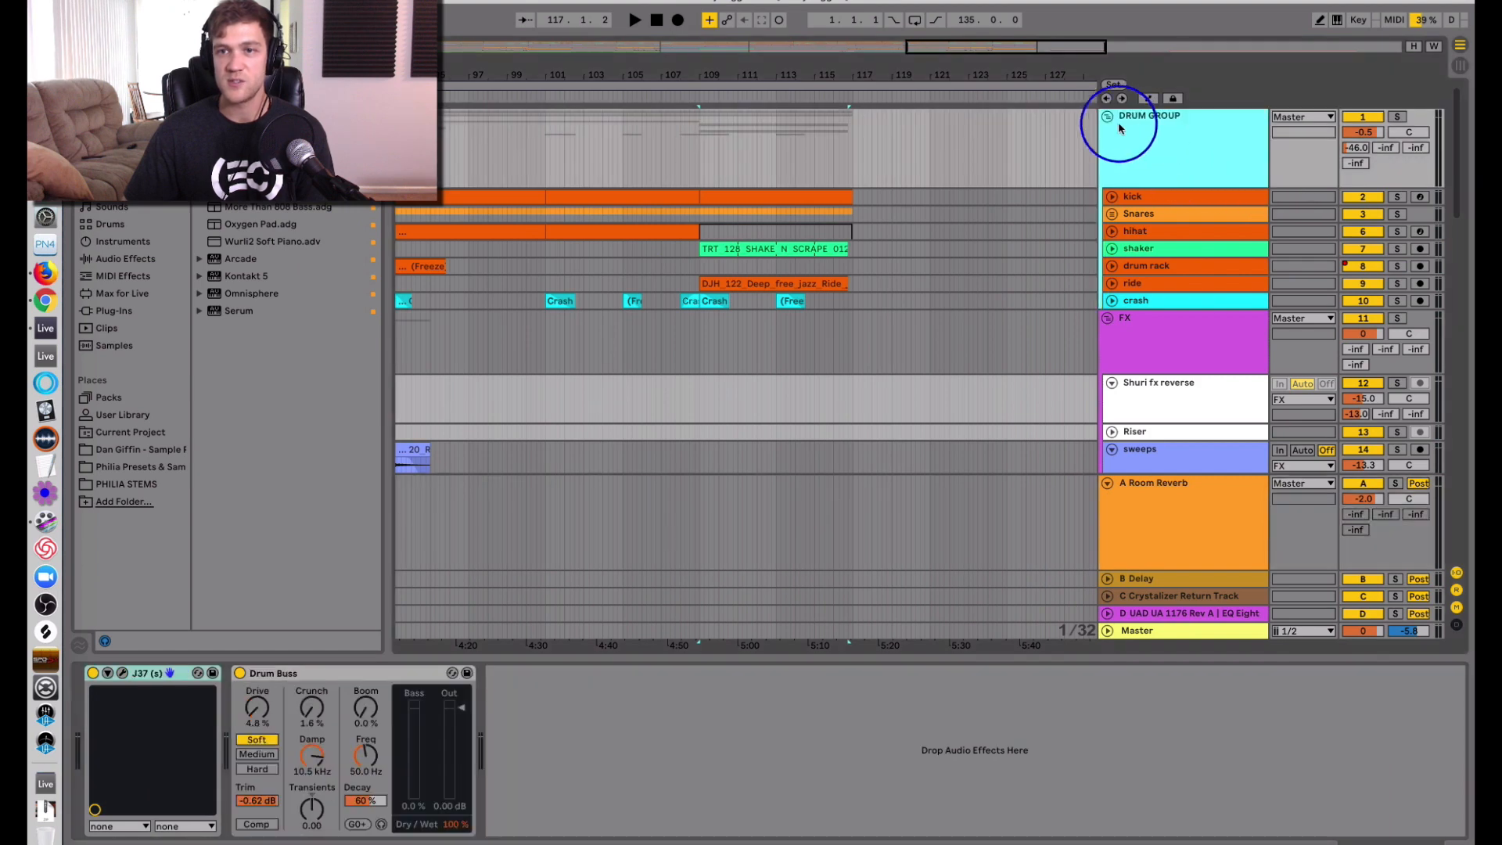
pyautogui.click(1107, 115)
pyautogui.click(1107, 148)
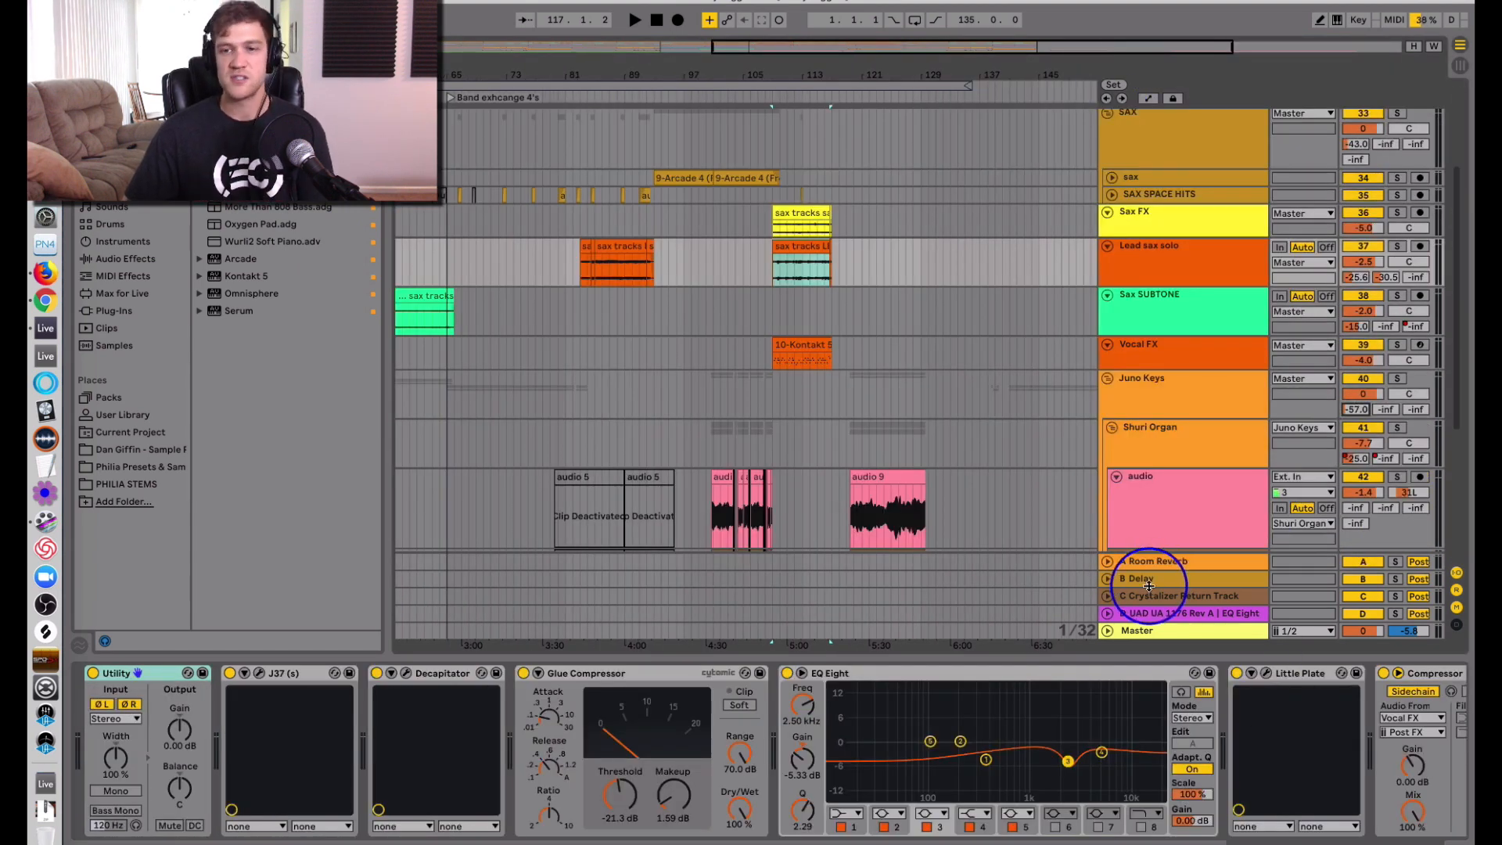
pyautogui.scroll(-1, 1124, 579)
pyautogui.click(1108, 595)
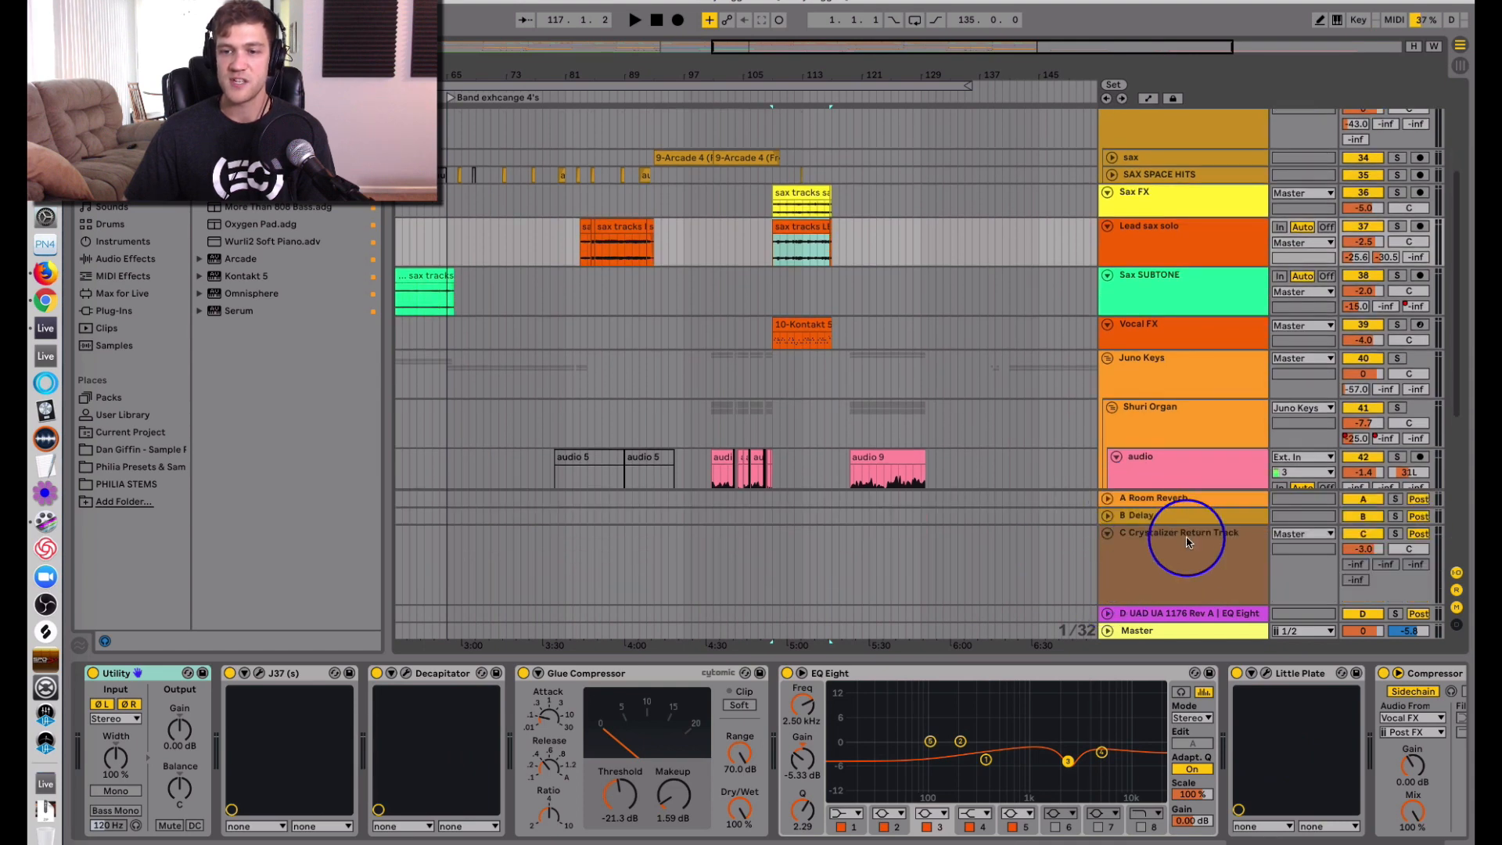
pyautogui.scroll(-8, 1150, 402)
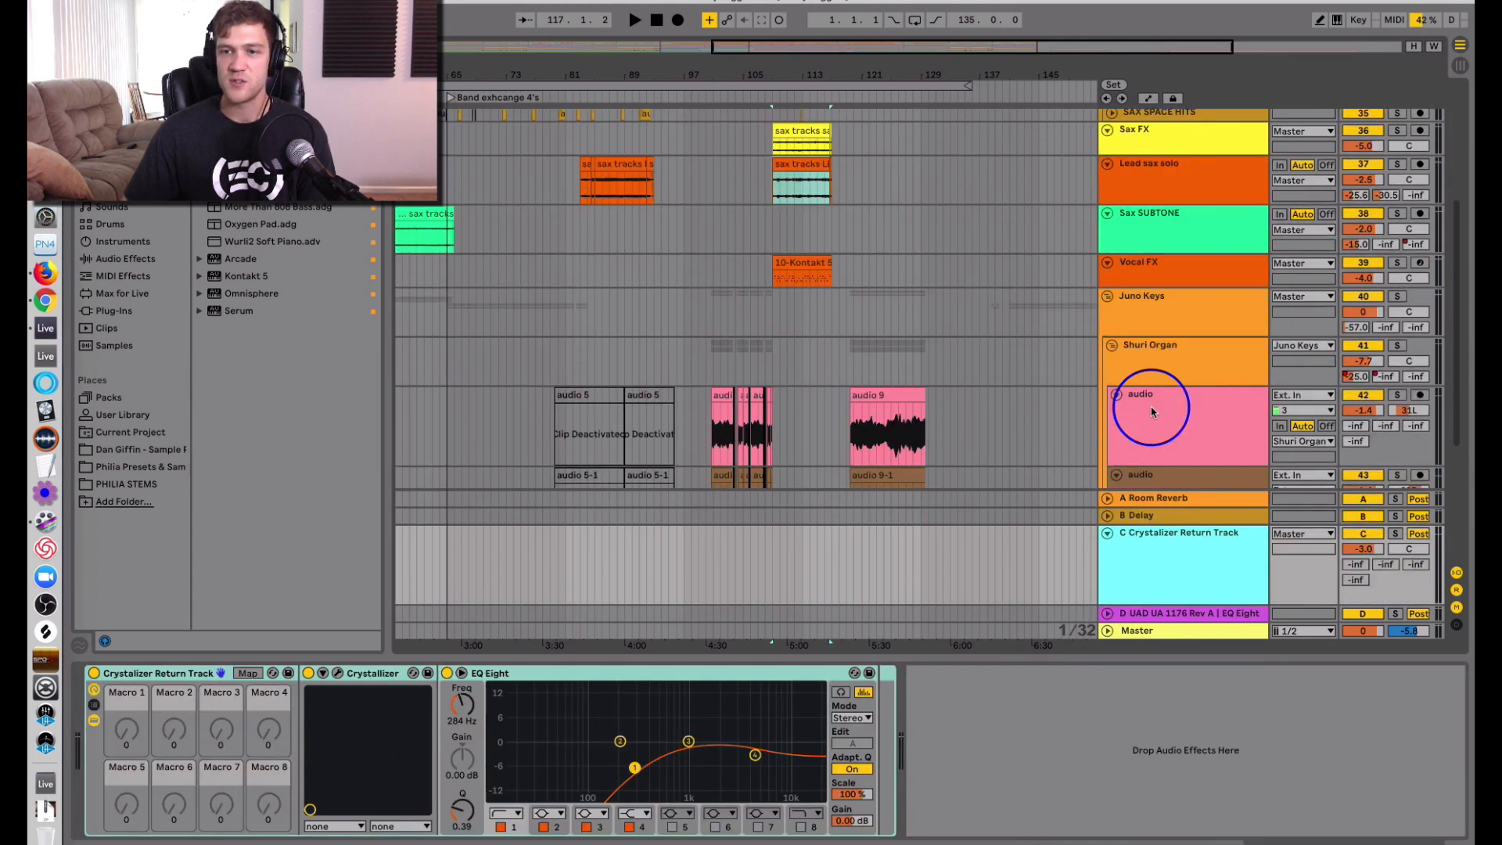
# Fold the Shuri Organ, Sure holiness and Shuri LEAD subgroups, and display the Crystalizer return track's device chain.
pyautogui.click(1130, 275)
pyautogui.press('super+a')
pyautogui.press('u')
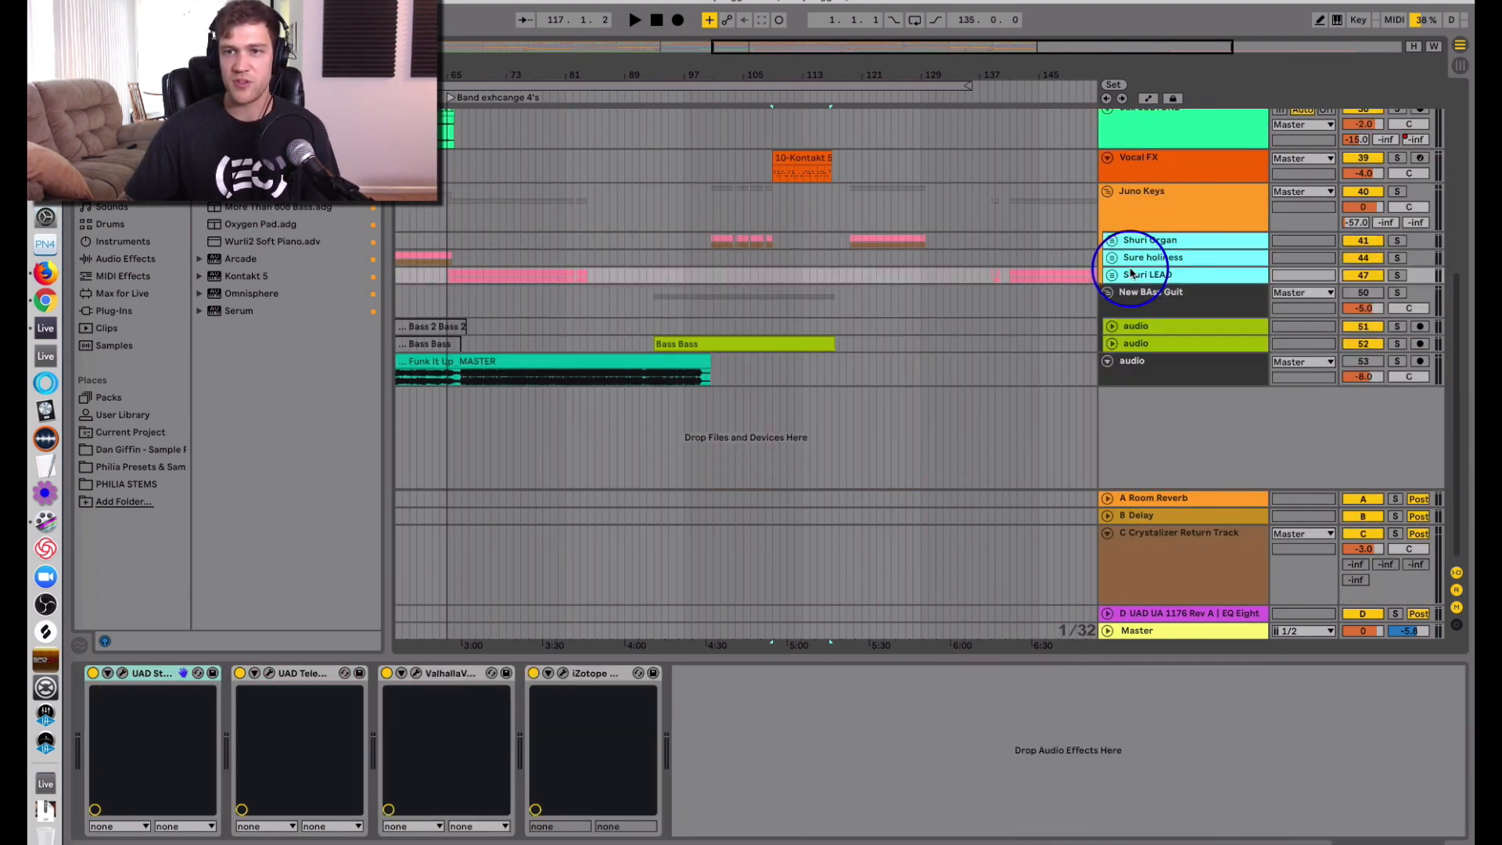
pyautogui.click(1134, 302)
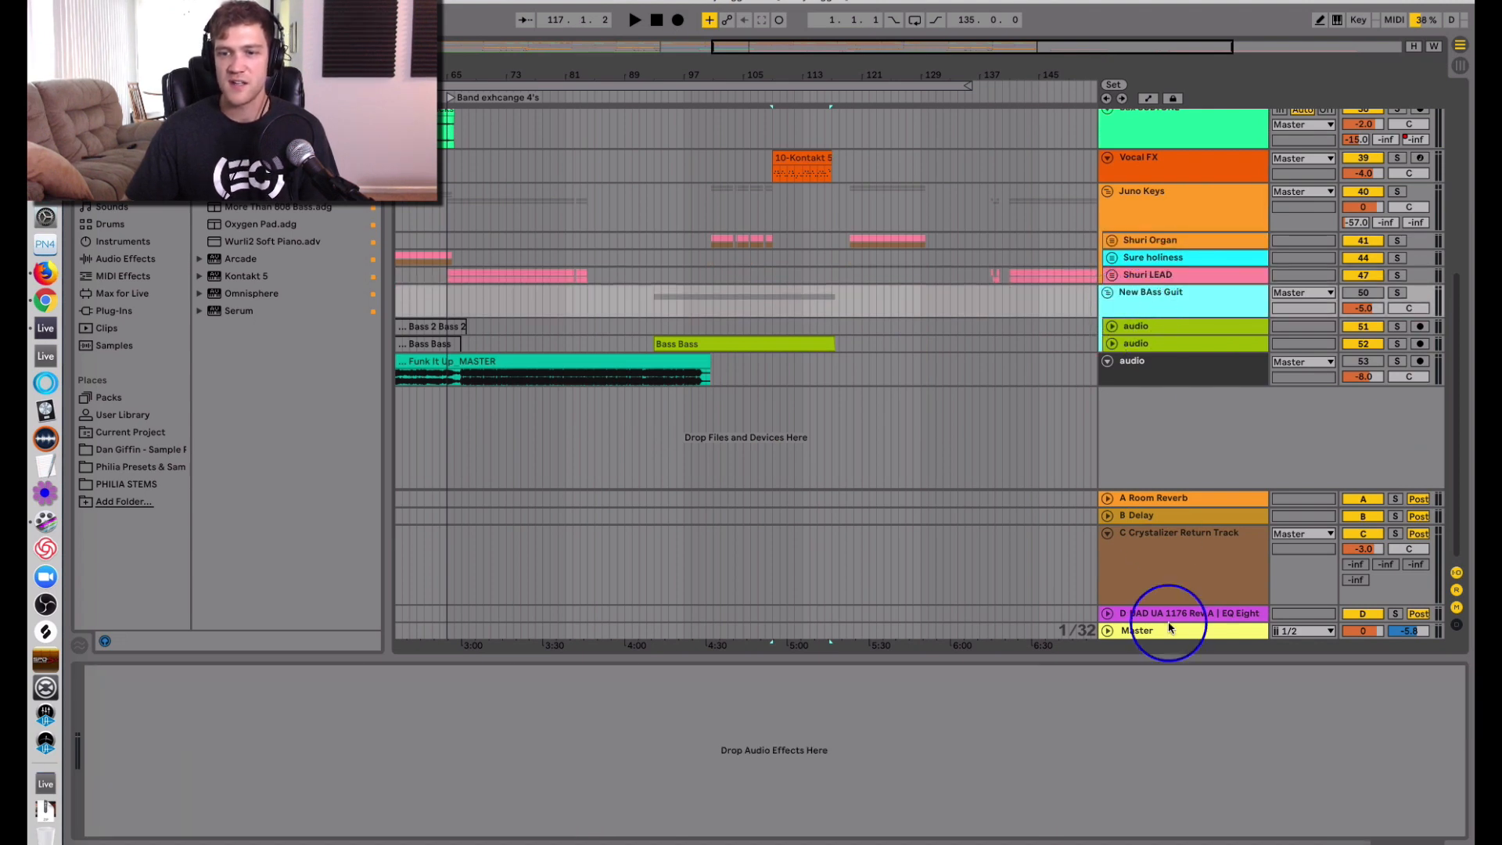
pyautogui.click(1170, 576)
pyautogui.scroll(7, 1139, 234)
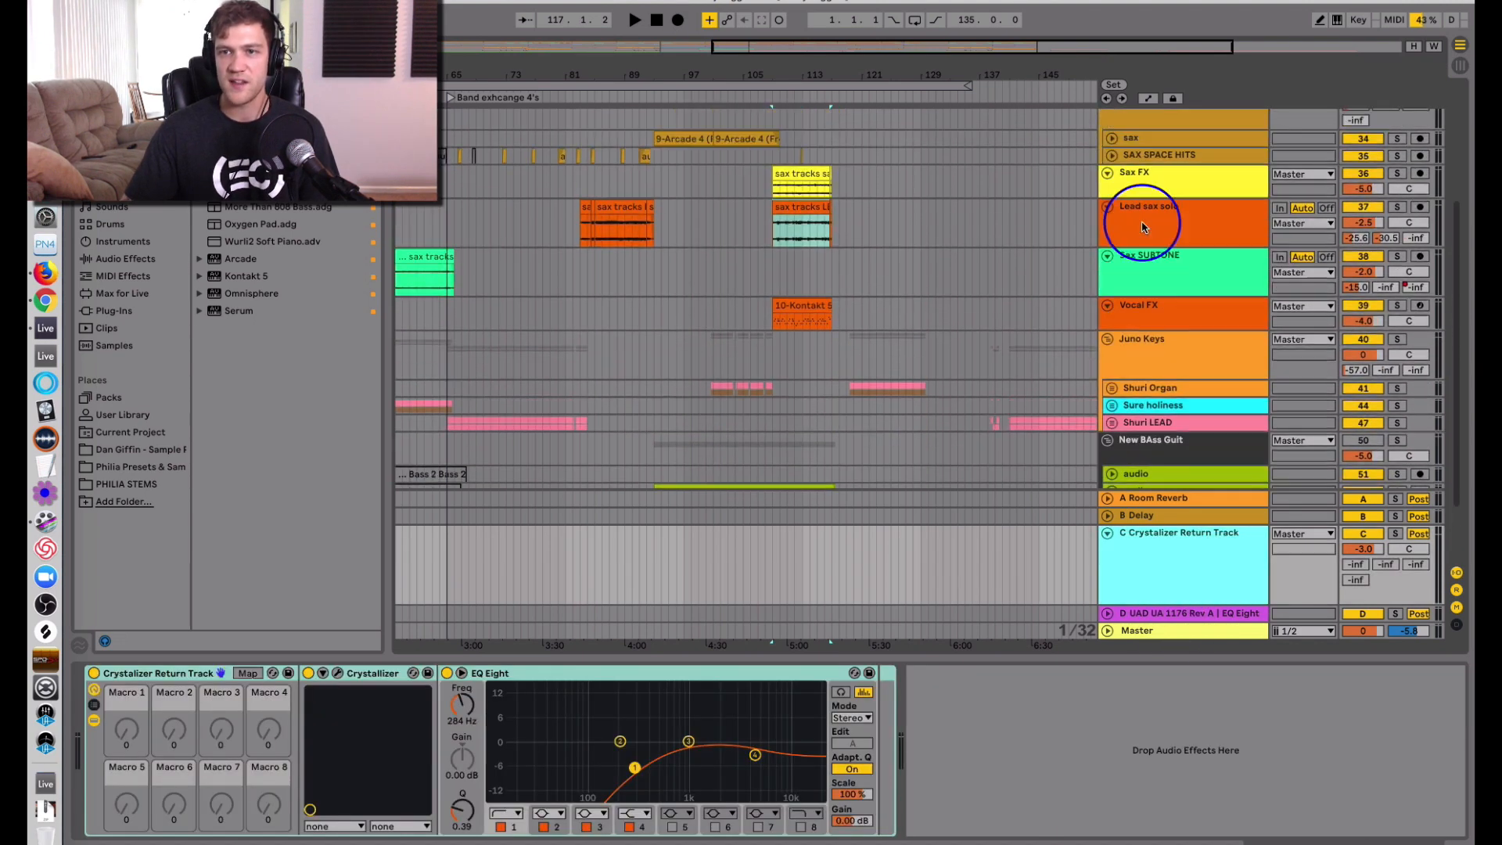
# Enlarge the Lead sax solo and Sax SUBTONE tracks together and adjust Sax SUBTONE's send C.
pyautogui.click(1135, 210)
pyautogui.keyDown('shift'); pyautogui.click(1140, 263); pyautogui.keyUp('shift')
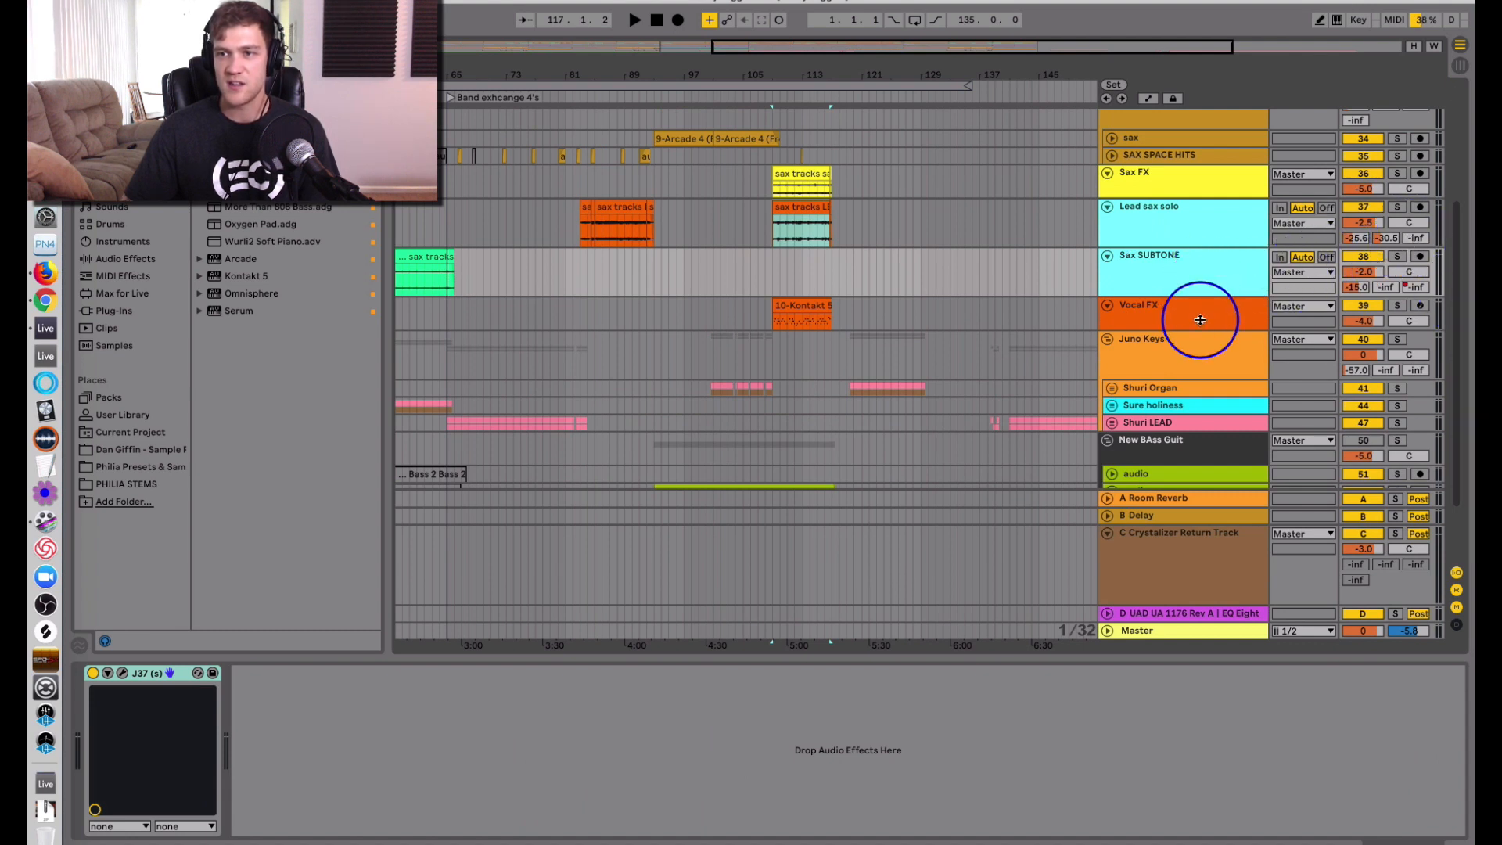
pyautogui.moveTo(1199, 308); pyautogui.dragTo(1201, 330)
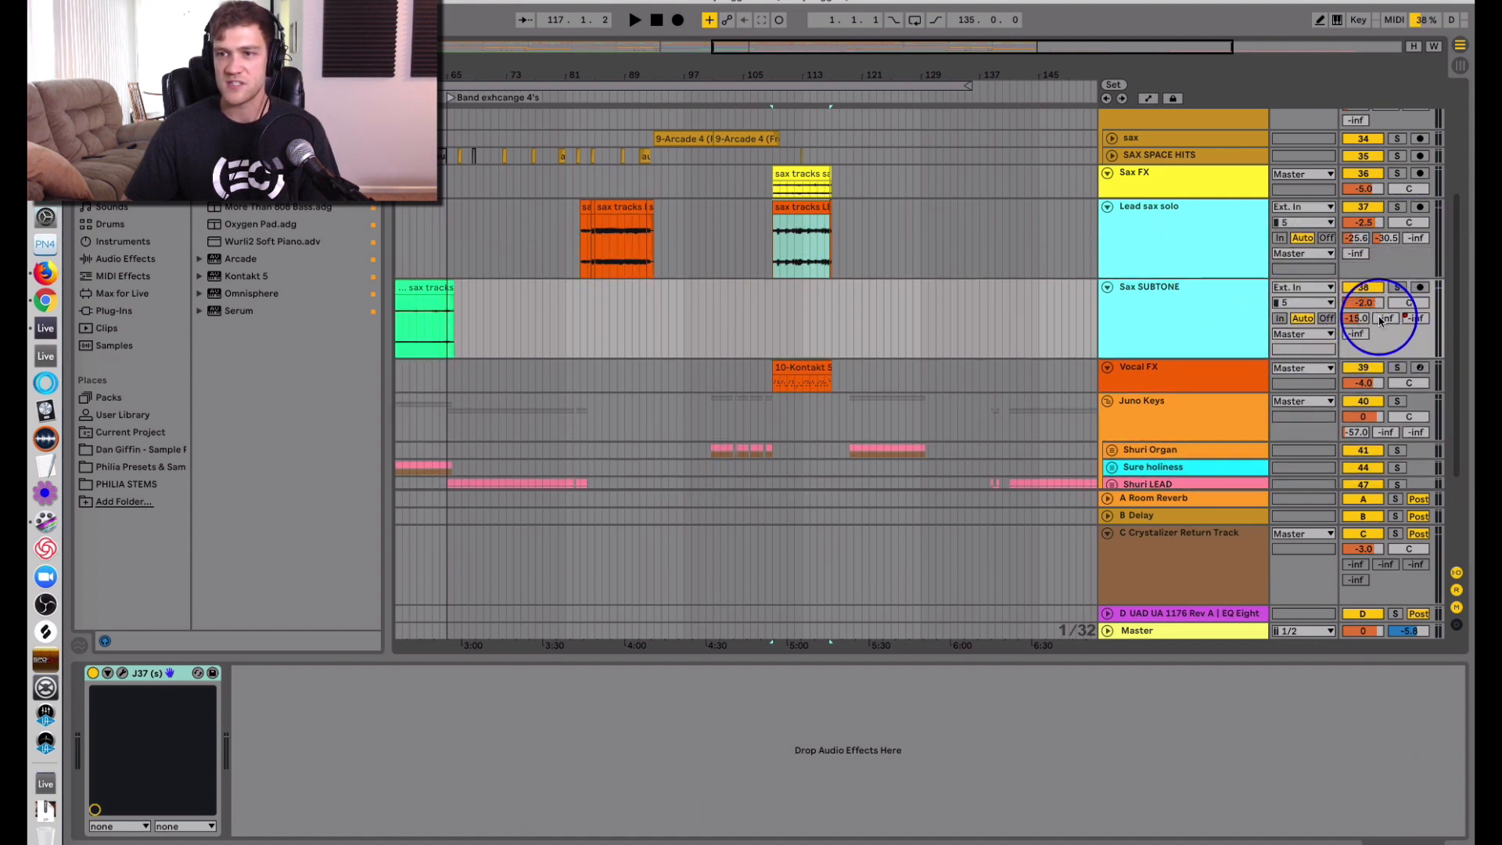
pyautogui.moveTo(1413, 318); pyautogui.dragTo(1412, 316)
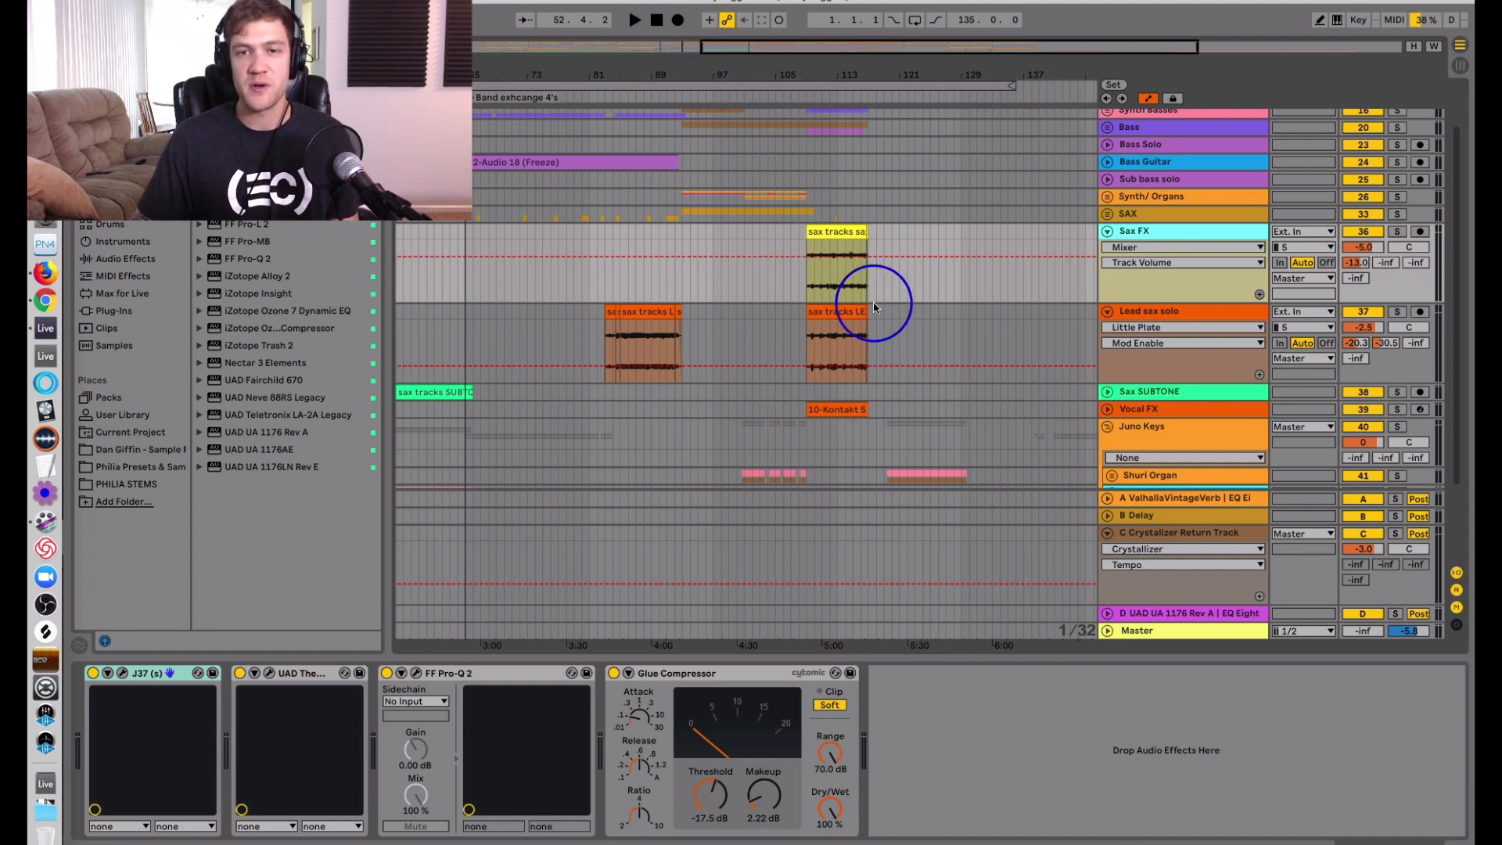
# Play from the Sax FX clip at bar 109 and adjust send D on the Sax FX and Lead sax solo tracks together.
pyautogui.click(841, 233)
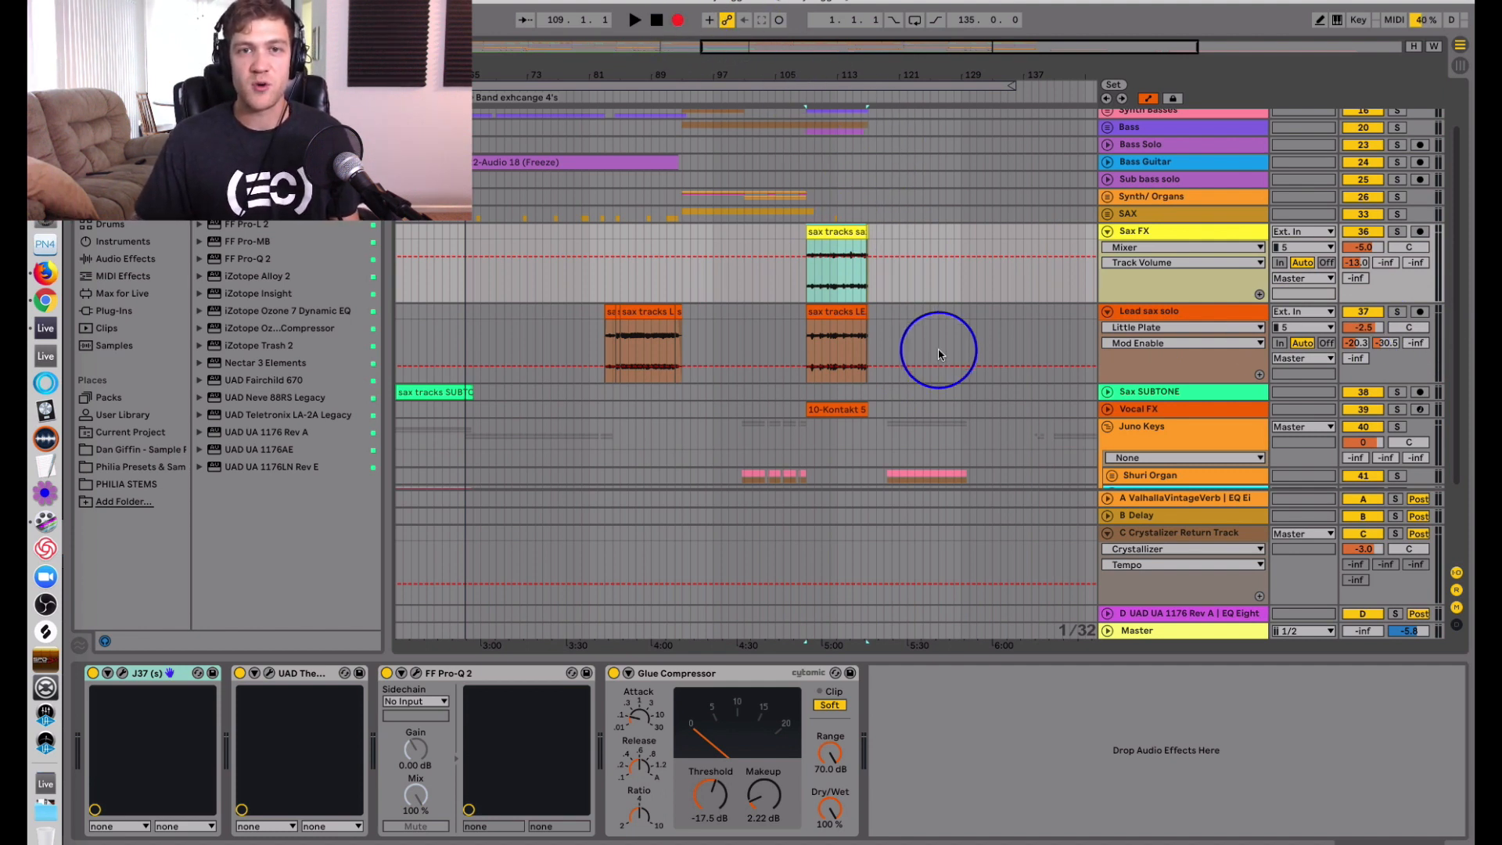
pyautogui.press('space')
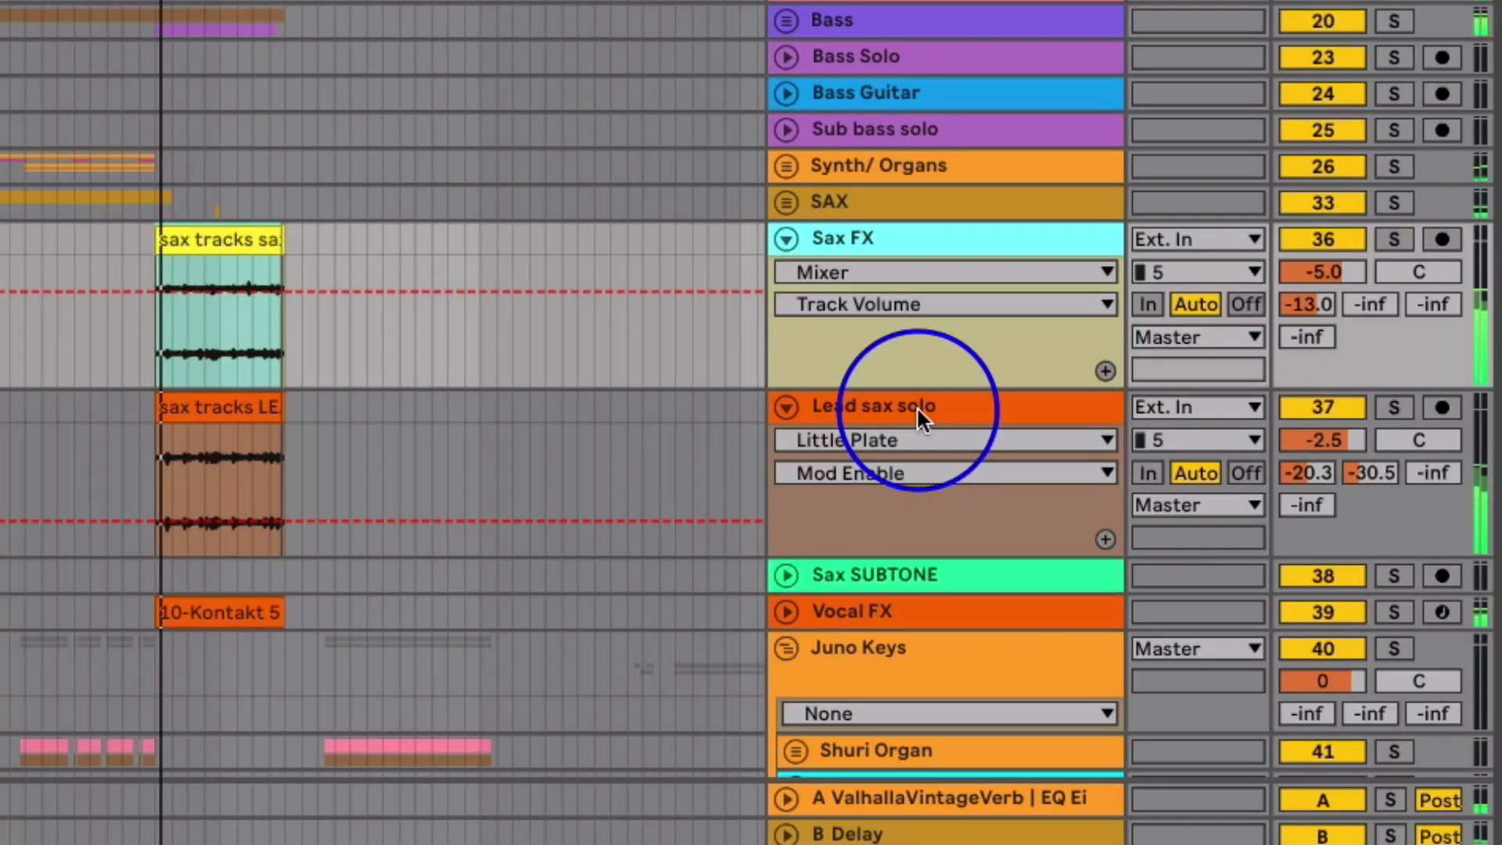
pyautogui.keyDown('shift'); pyautogui.click(1170, 312); pyautogui.keyUp('shift')
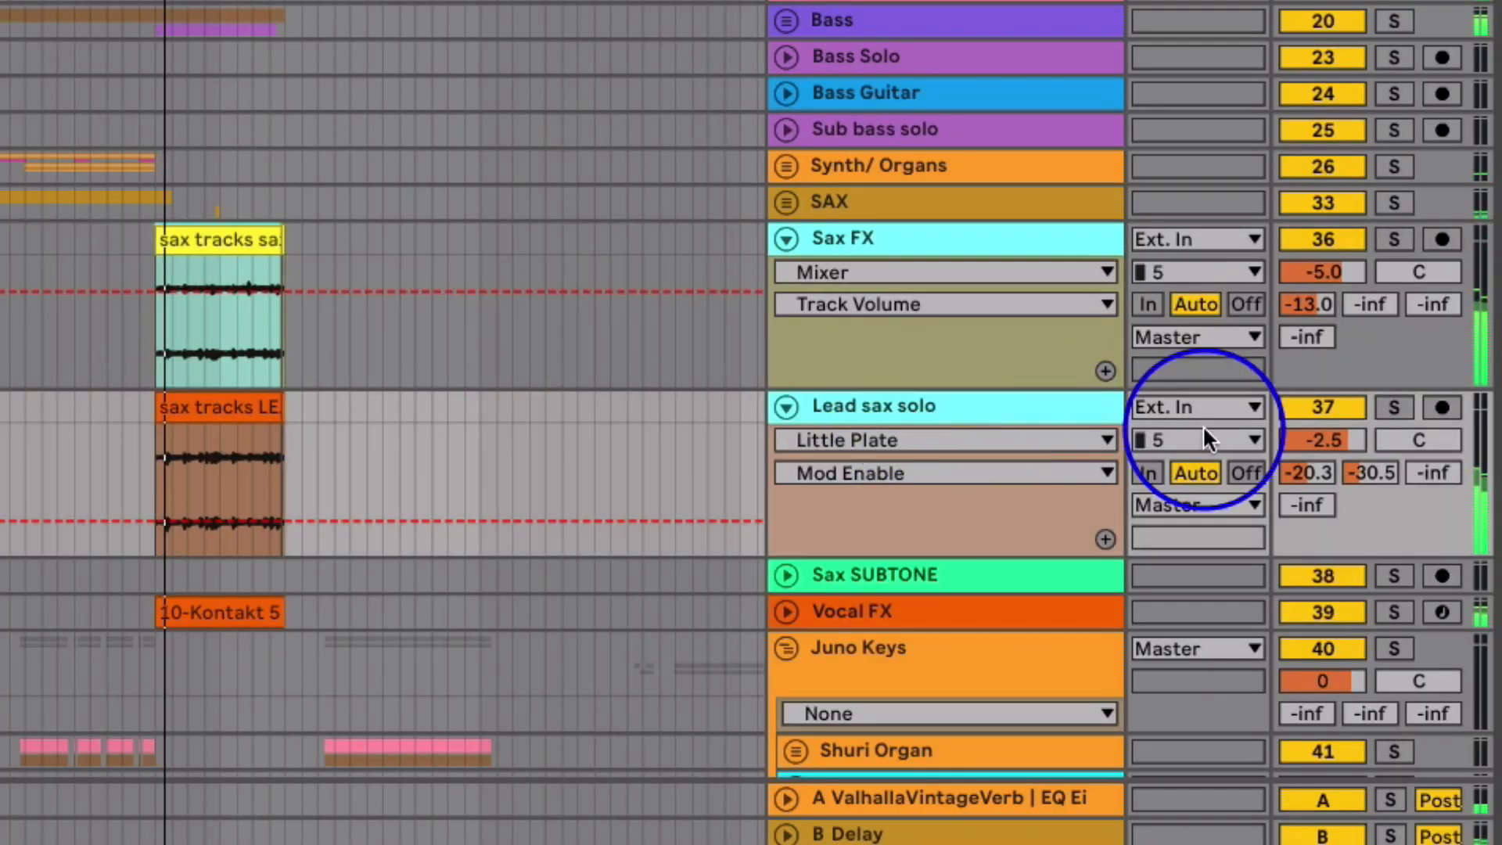
pyautogui.moveTo(1307, 504)
pyautogui.mouseDown()
pyautogui.moveTo(1307, 481)
pyautogui.moveTo(1312, 514)
pyautogui.mouseUp()
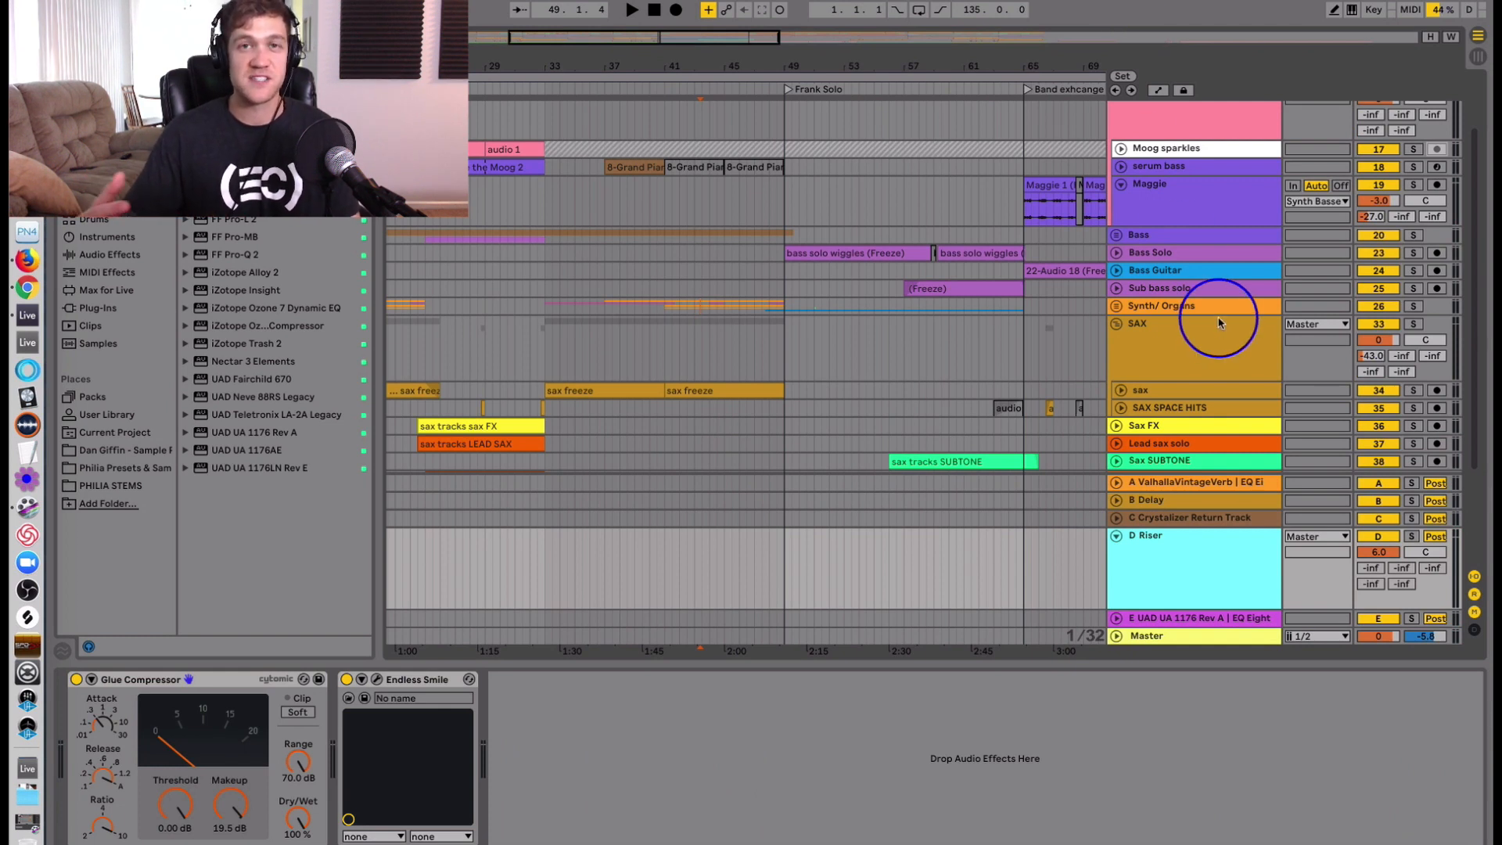
# Unfold the A ValhallaVintageVerb return track and view the options for its send D without choosing one.
pyautogui.click(1116, 481)
pyautogui.click(1154, 490)
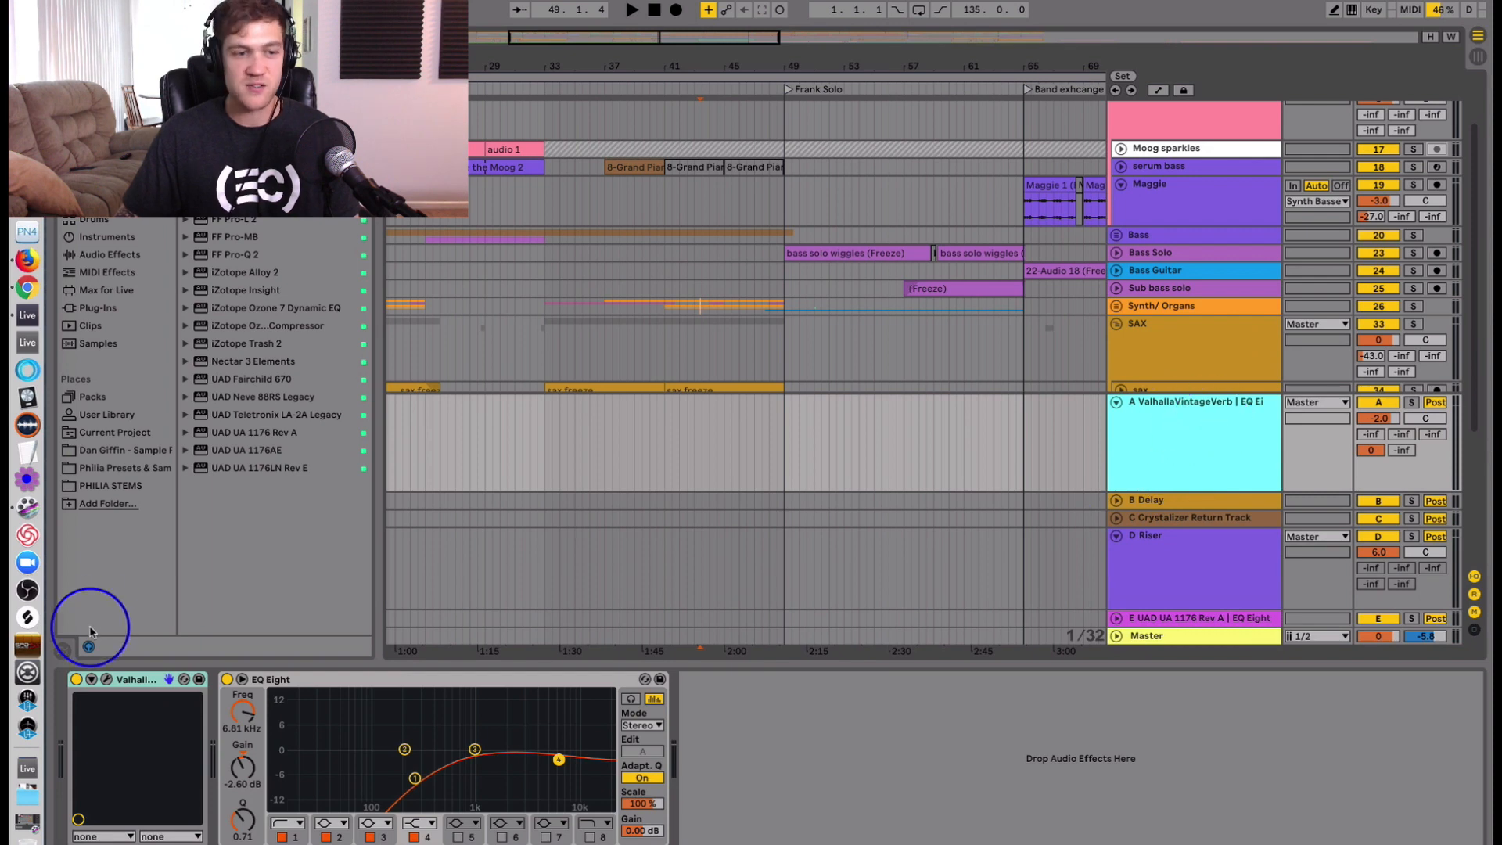
pyautogui.rightClick(1375, 450)
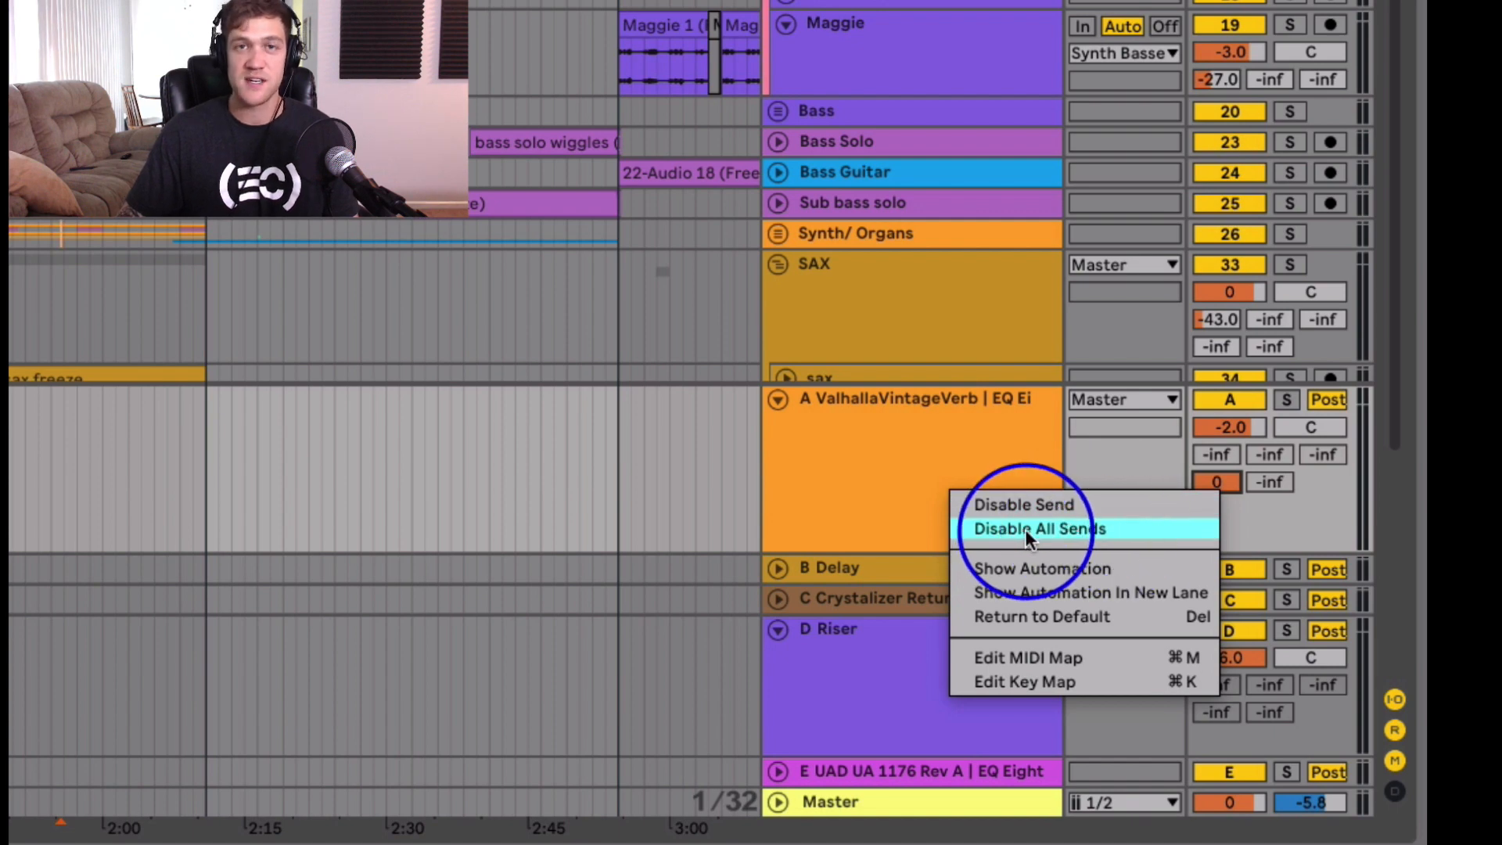
pyautogui.click(885, 468)
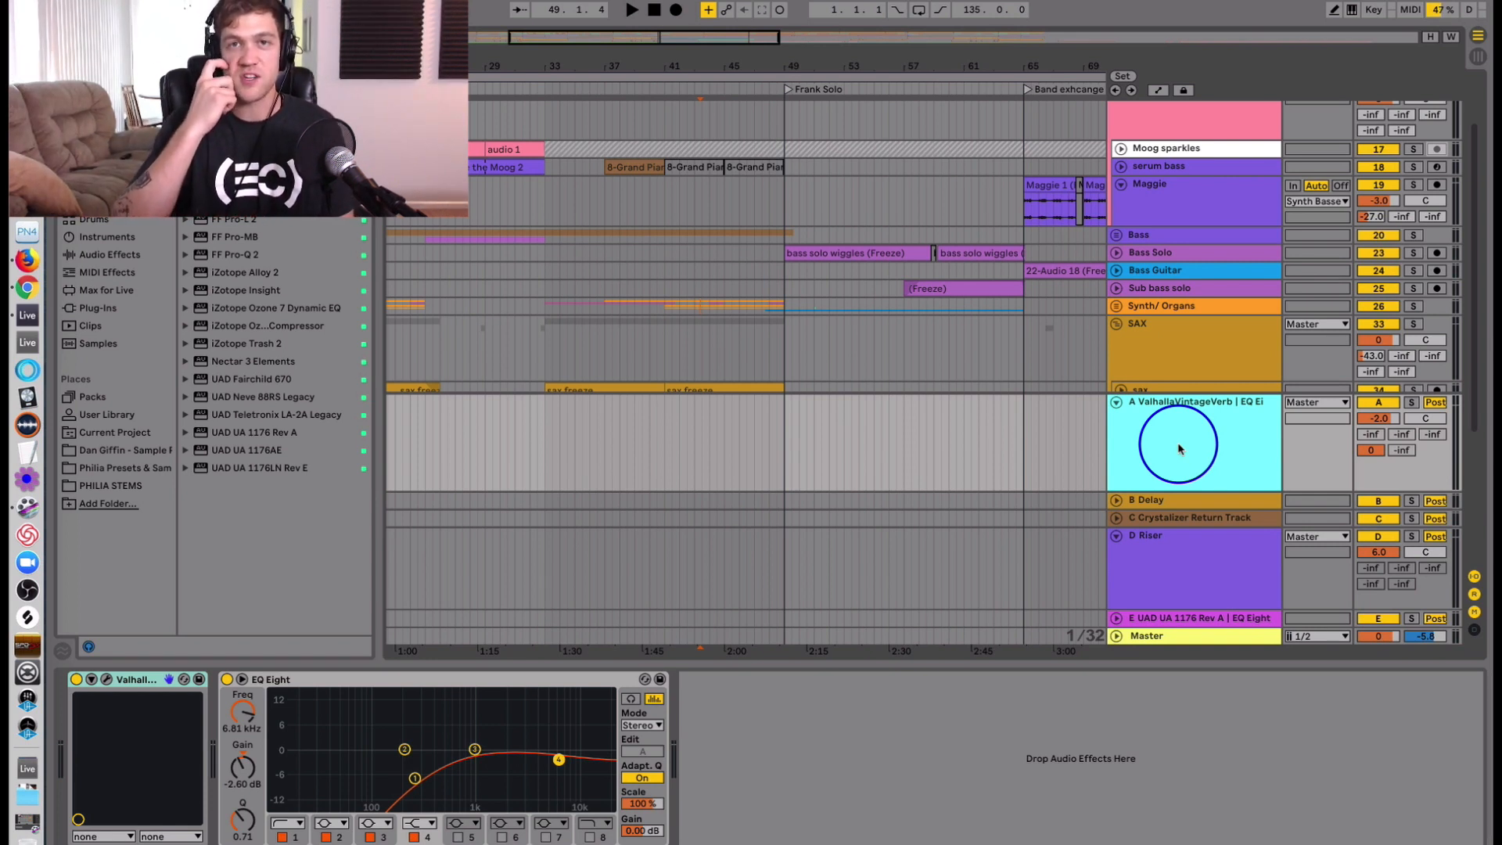
# Open the Endless Smile plug-in on the D Riser return track and move its window clear of the return tracks.
pyautogui.click(1174, 539)
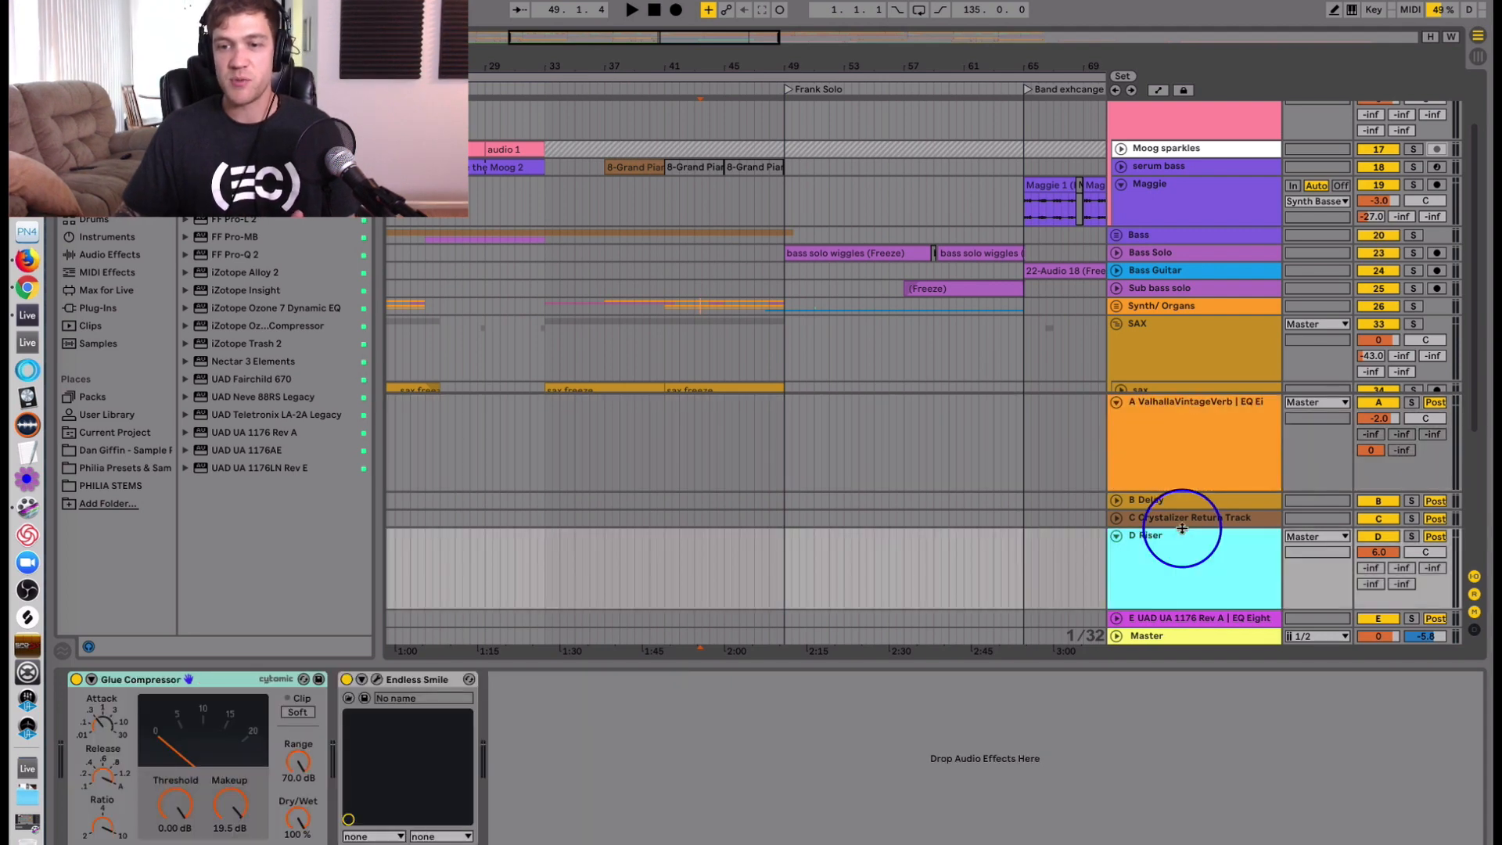
pyautogui.click(376, 681)
pyautogui.moveTo(744, 362); pyautogui.dragTo(740, 306)
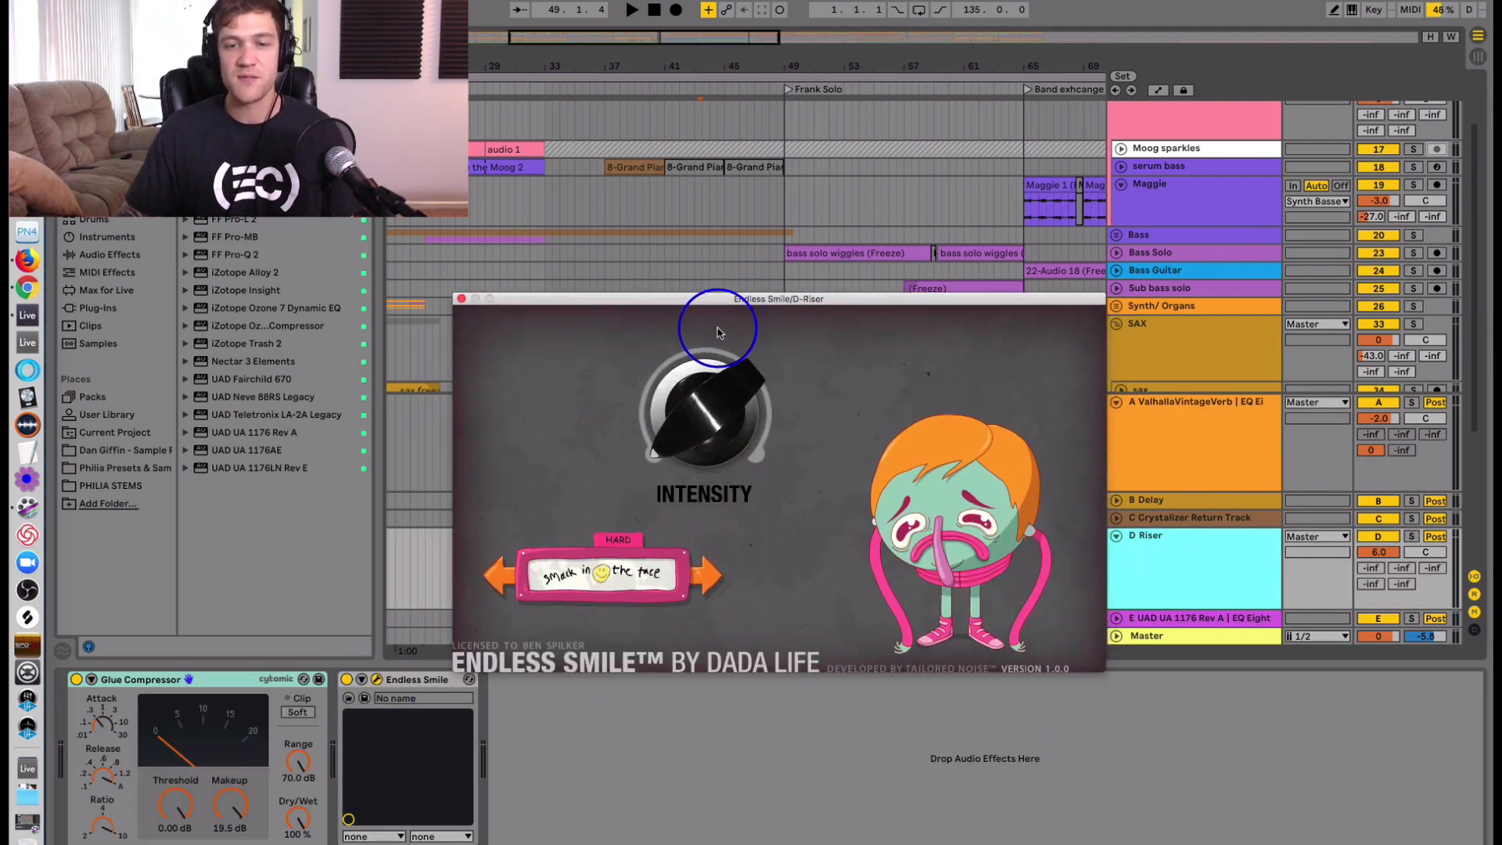
pyautogui.moveTo(496, 302); pyautogui.dragTo(551, 81)
pyautogui.moveTo(682, 212); pyautogui.dragTo(880, 282)
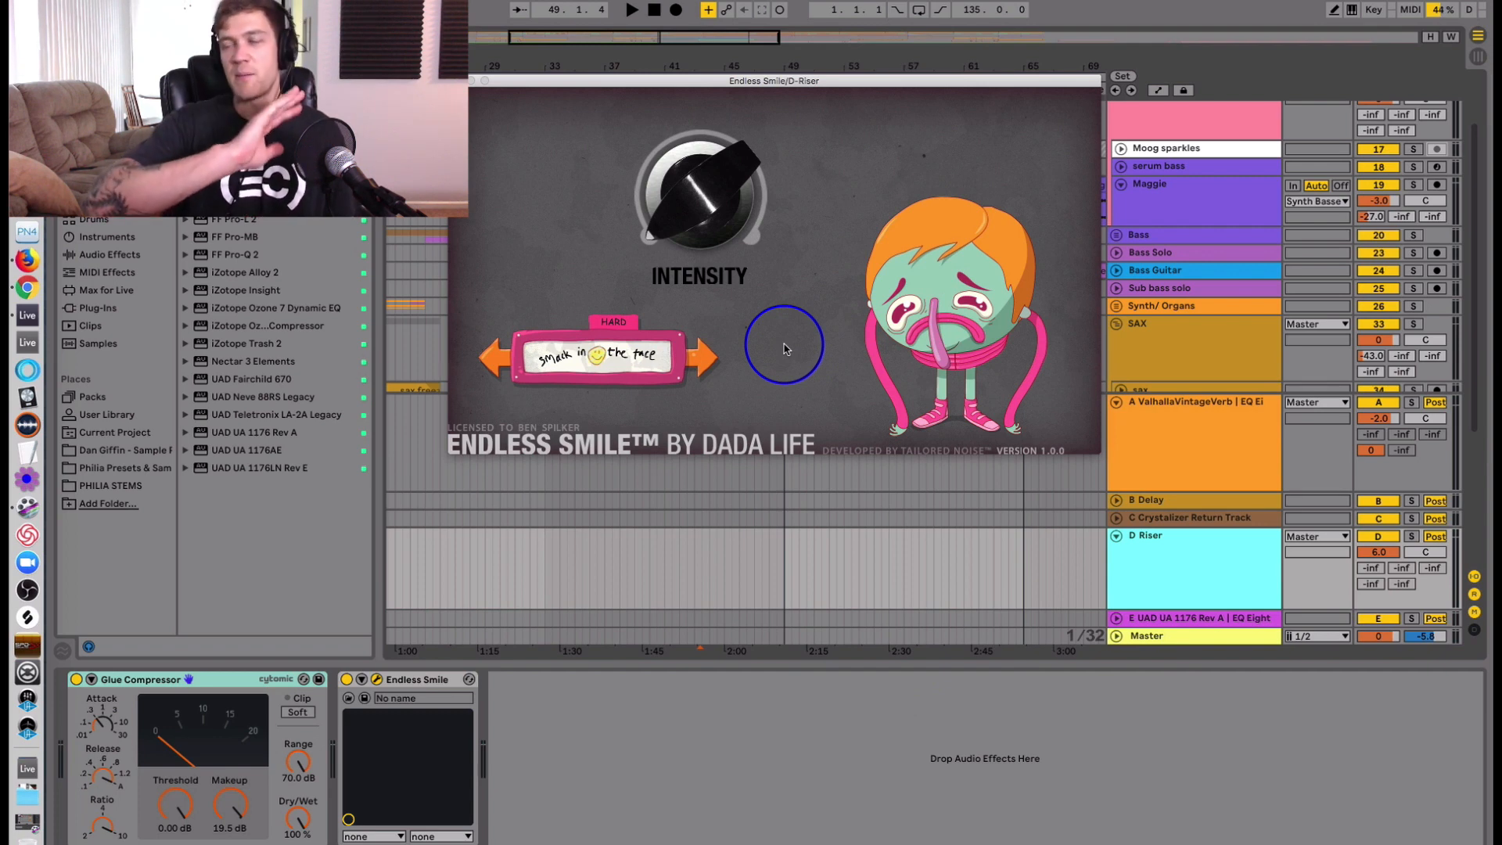
pyautogui.click(1190, 576)
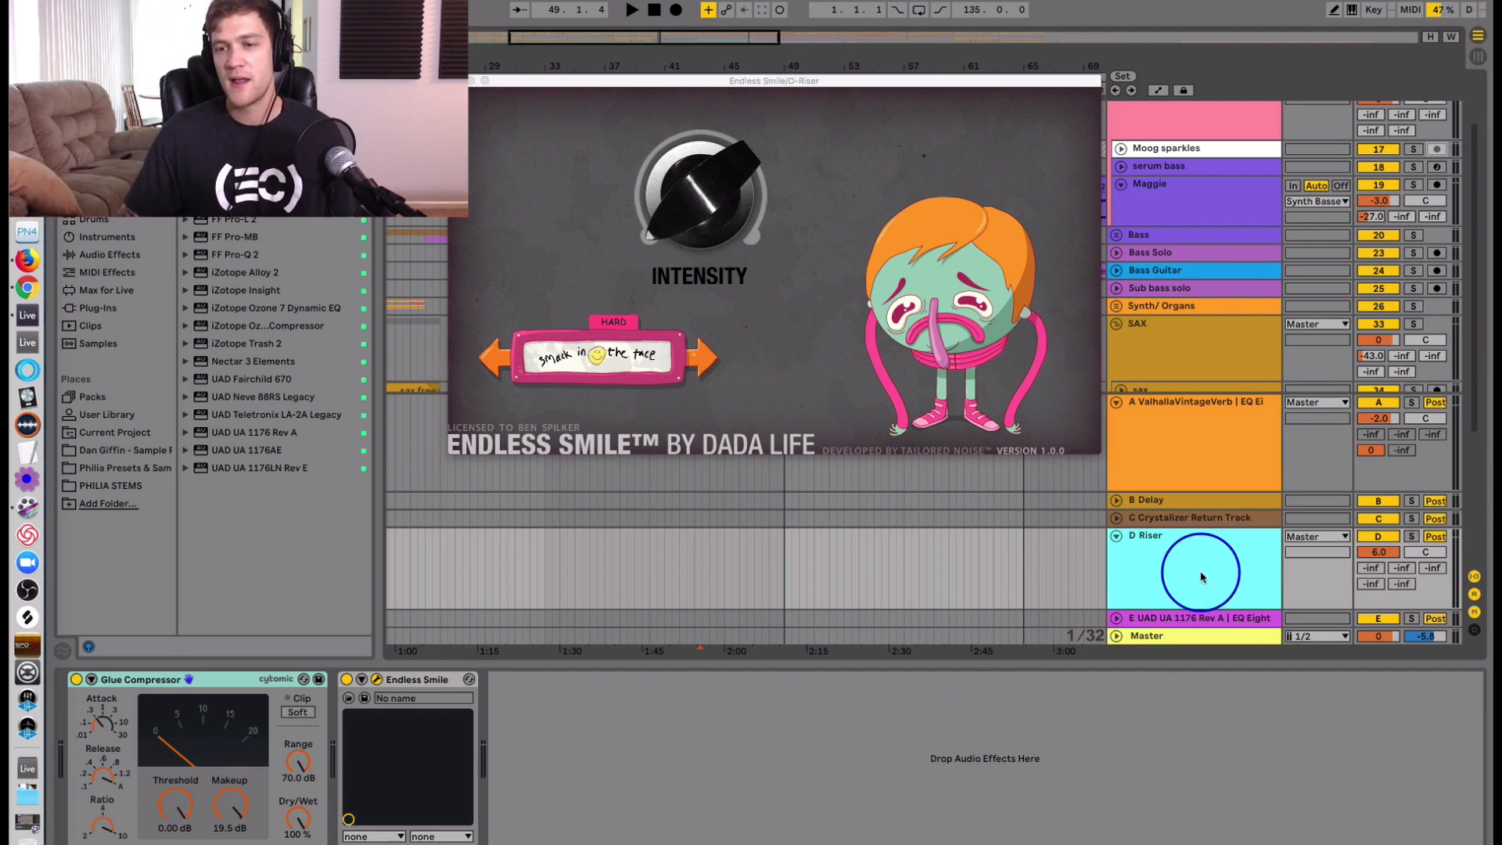
# Show the Endless Smile Intensity automation on the D Riser return track and draw a ramp that rises into bar 49.
pyautogui.click(715, 189)
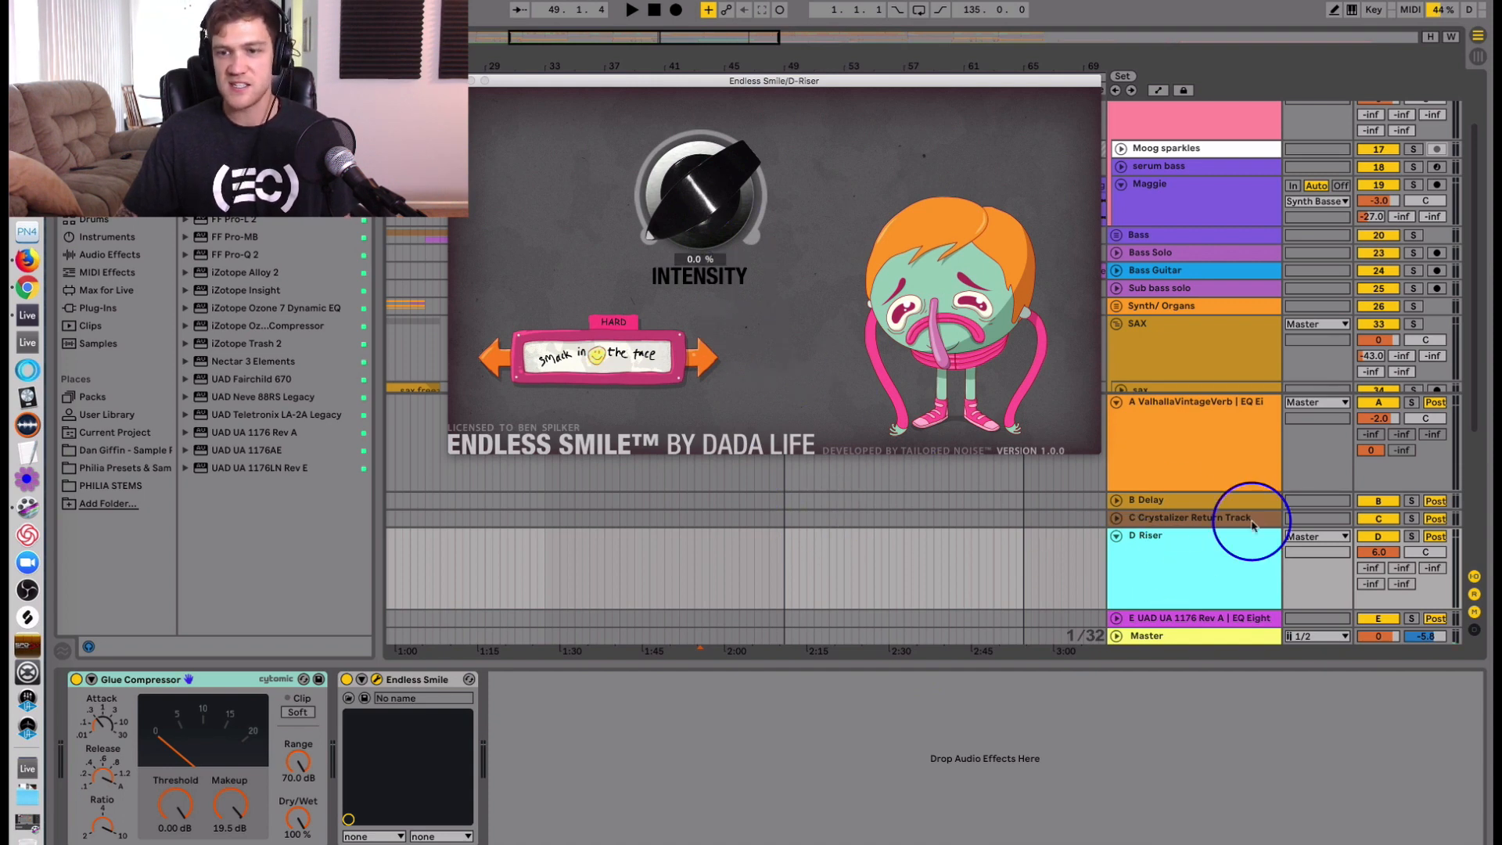
pyautogui.click(1190, 570)
pyautogui.press('a')
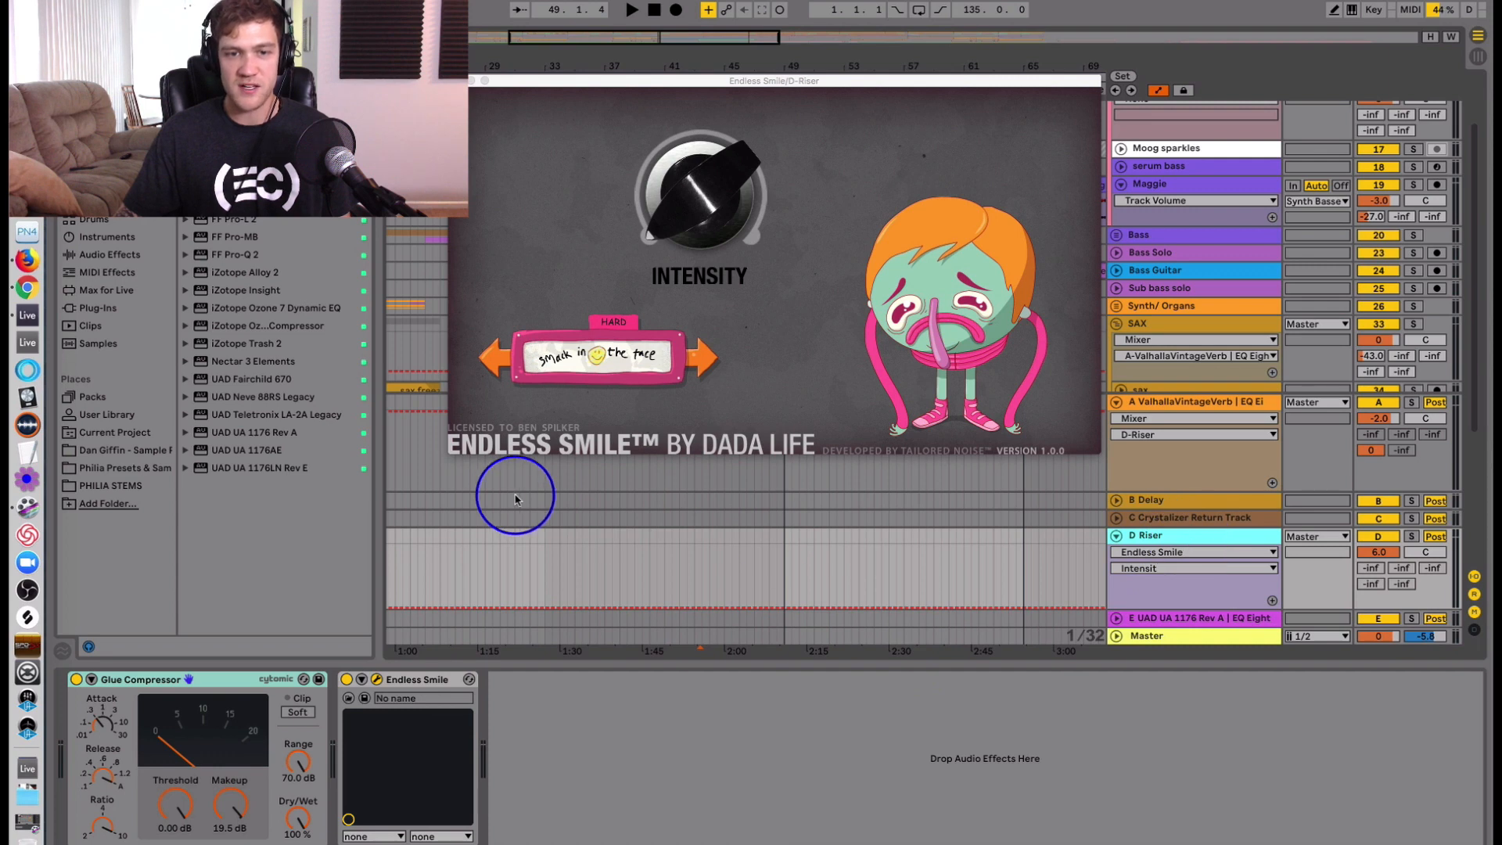
pyautogui.click(695, 607)
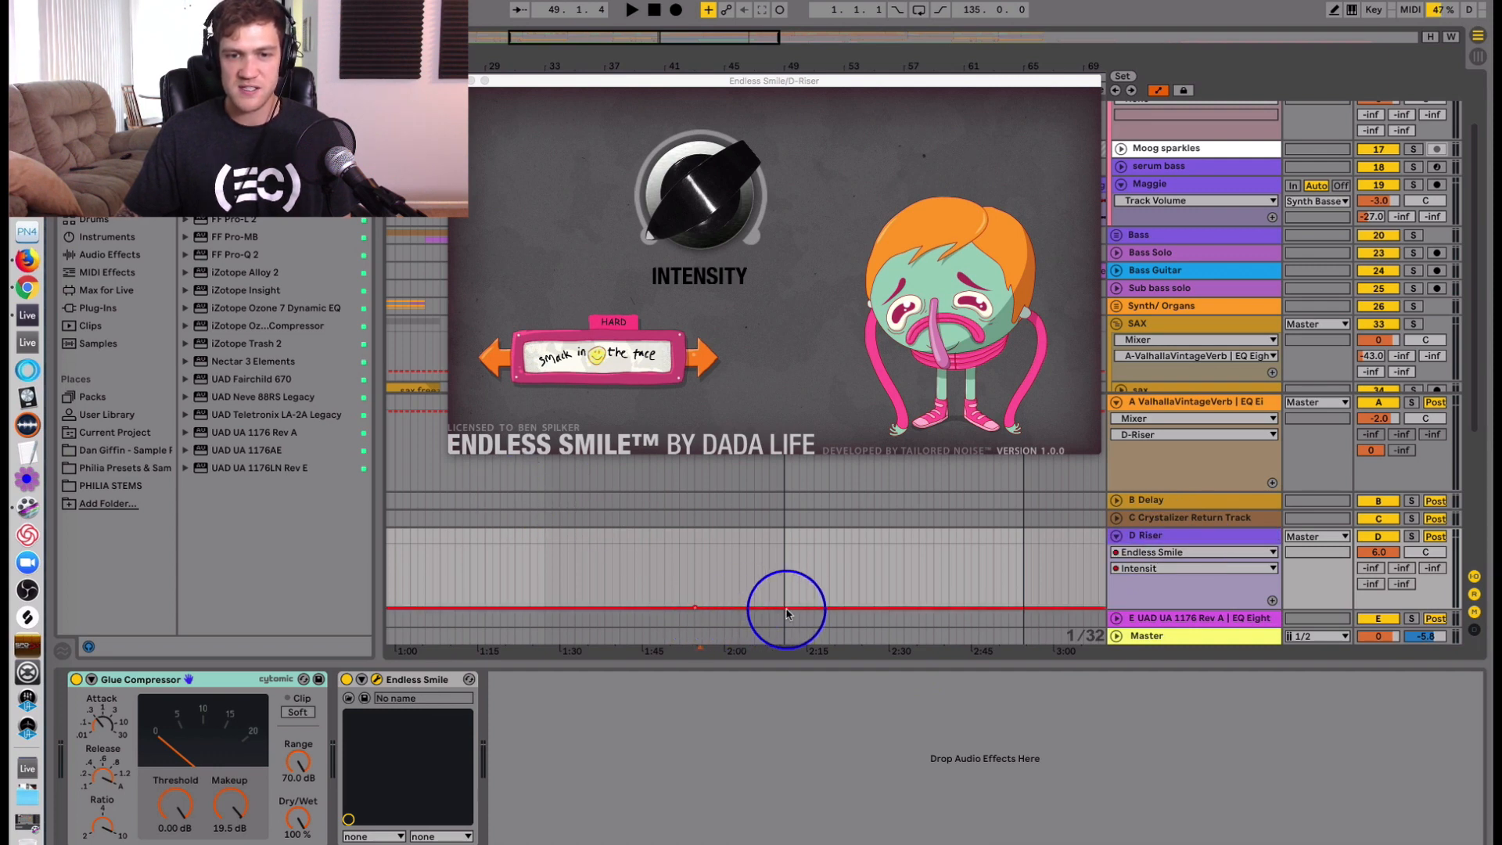
pyautogui.moveTo(786, 612); pyautogui.dragTo(786, 547)
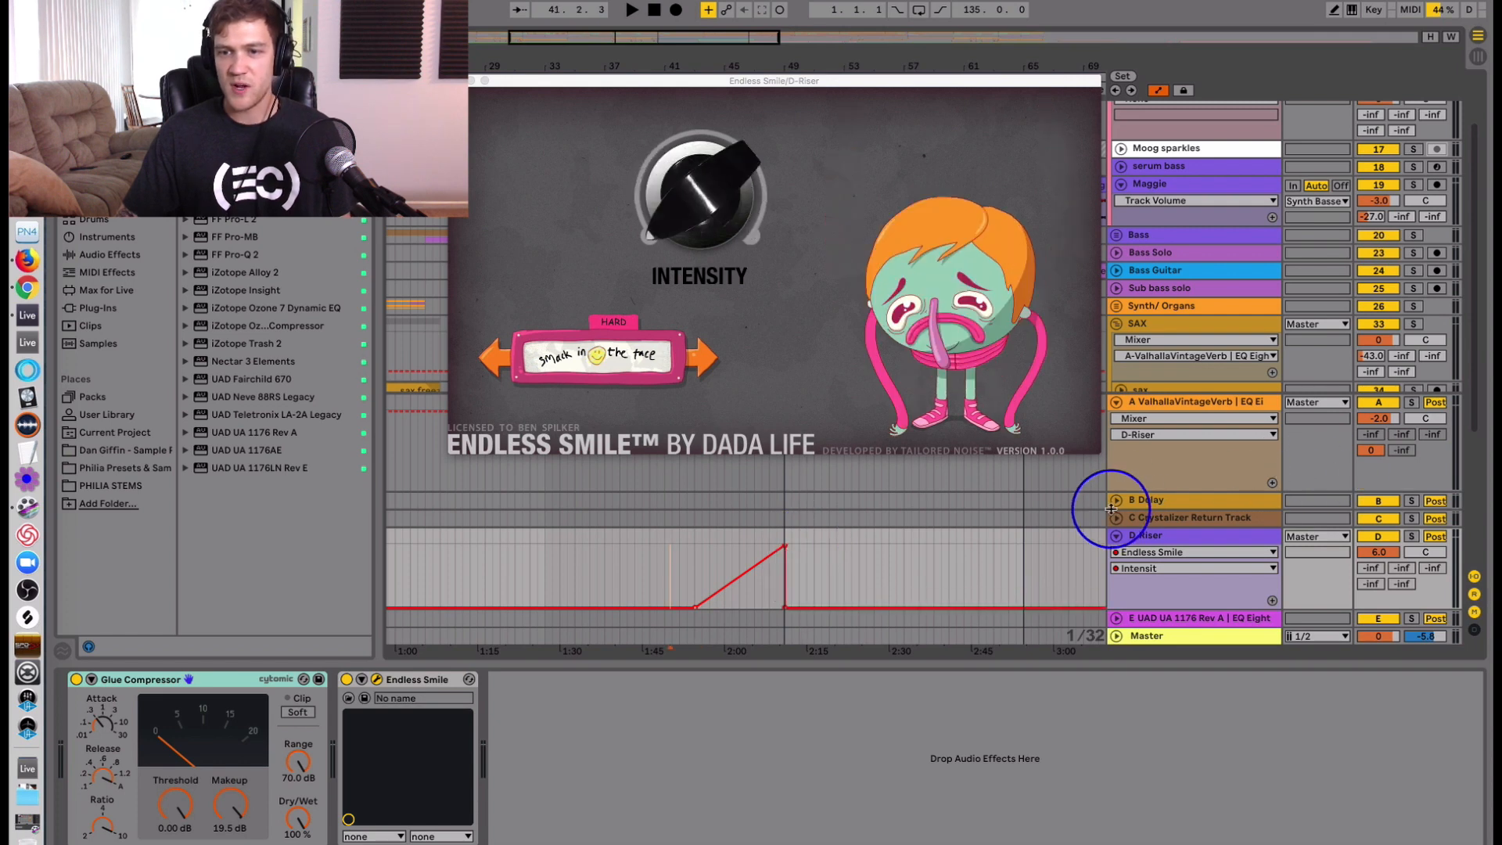
# View the options for send D on the A ValhallaVintageVerb return without choosing one, and compare it with the D Riser return.
pyautogui.click(1328, 423)
pyautogui.rightClick(1367, 451)
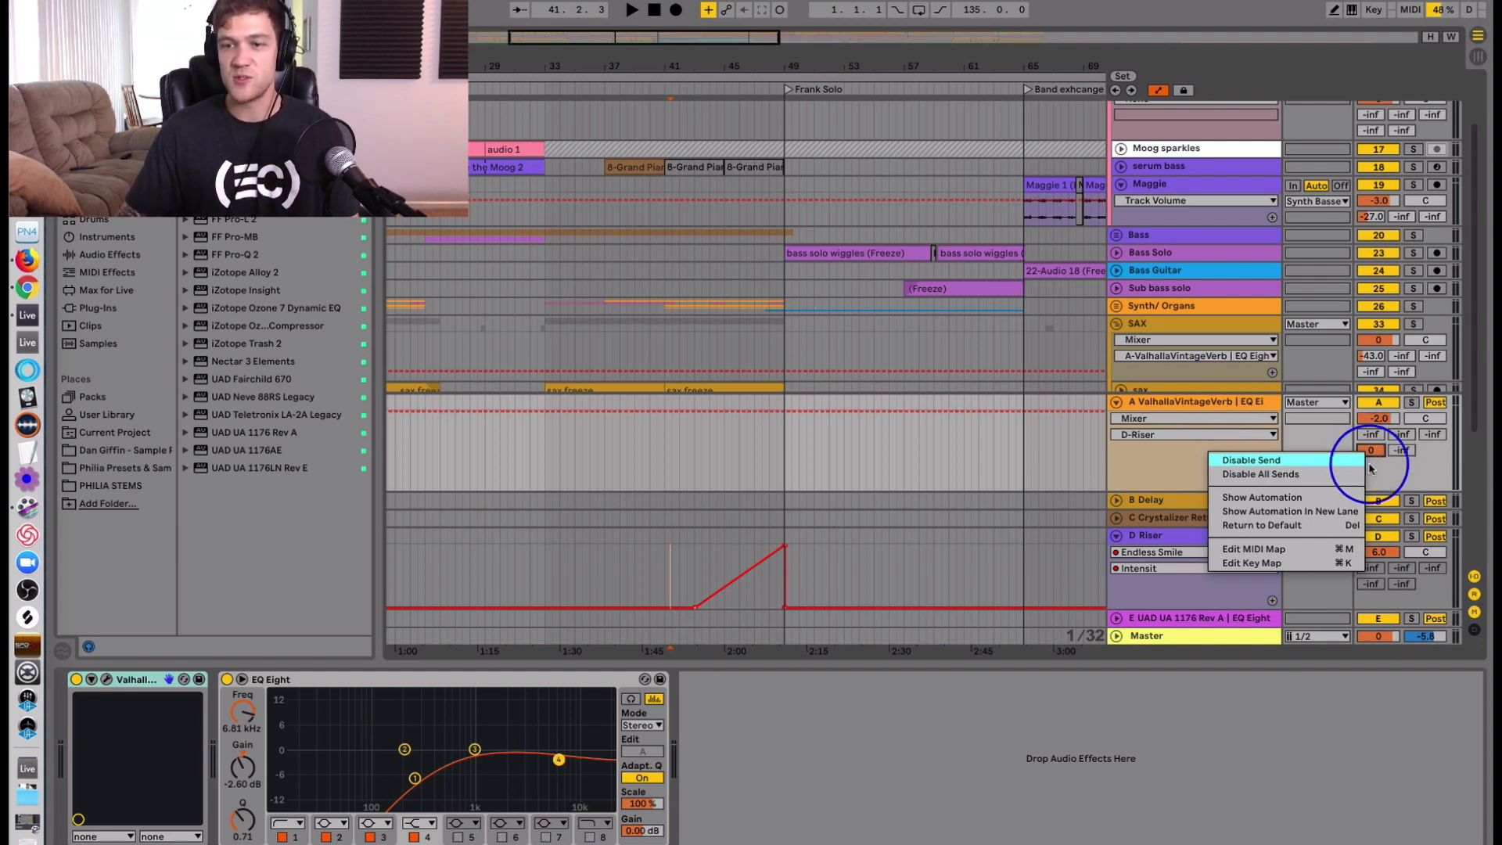
pyautogui.click(1156, 531)
pyautogui.click(1165, 535)
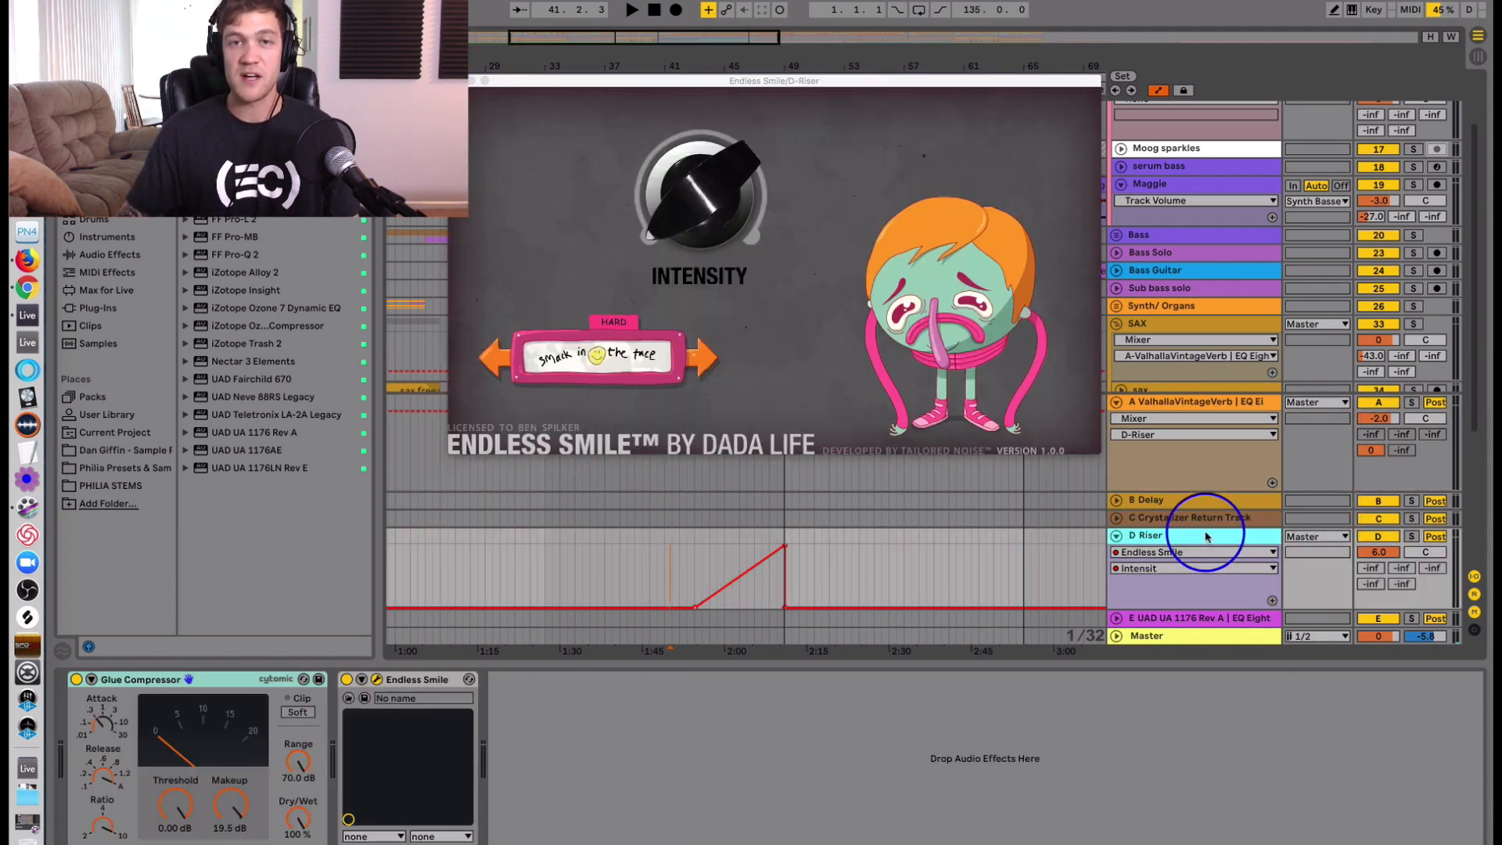
pyautogui.click(1166, 402)
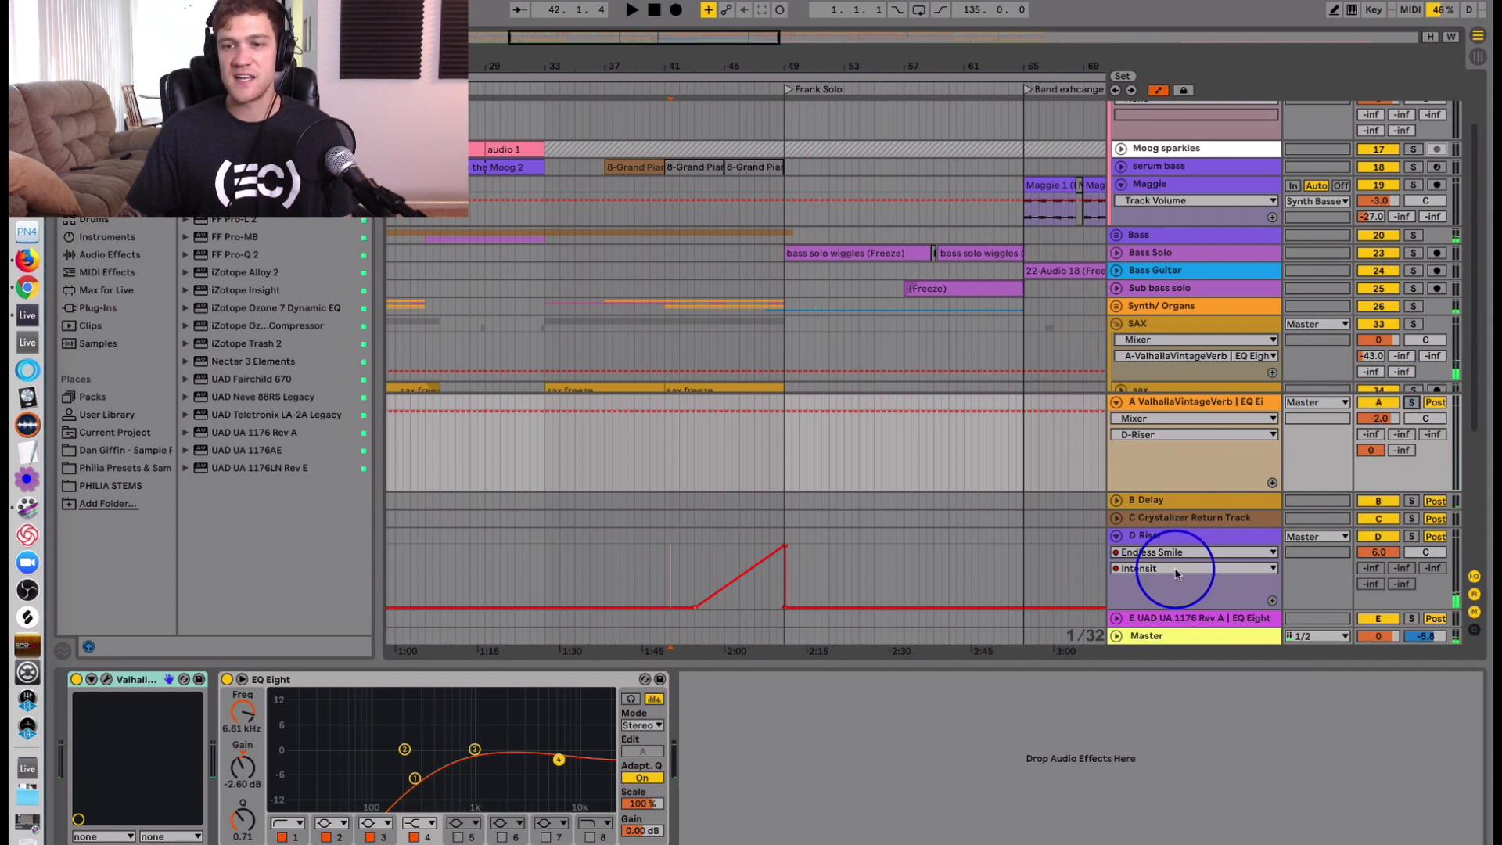
# Set the Glue Compressor's Threshold on the D Riser return track to -17.8 dB.
pyautogui.click(1160, 538)
pyautogui.click(1375, 565)
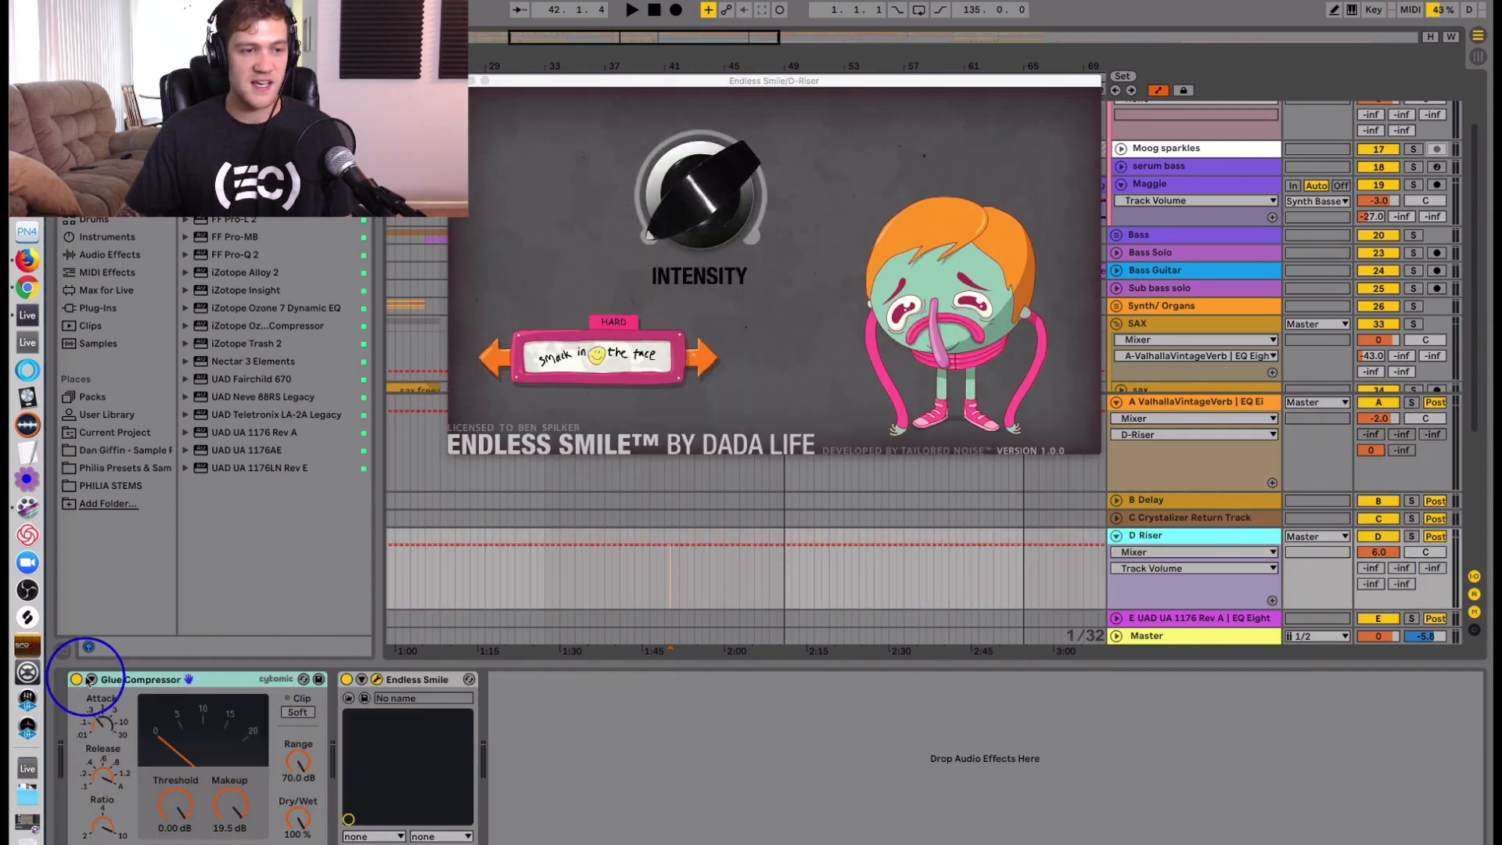
pyautogui.moveTo(175, 806); pyautogui.dragTo(175, 841)
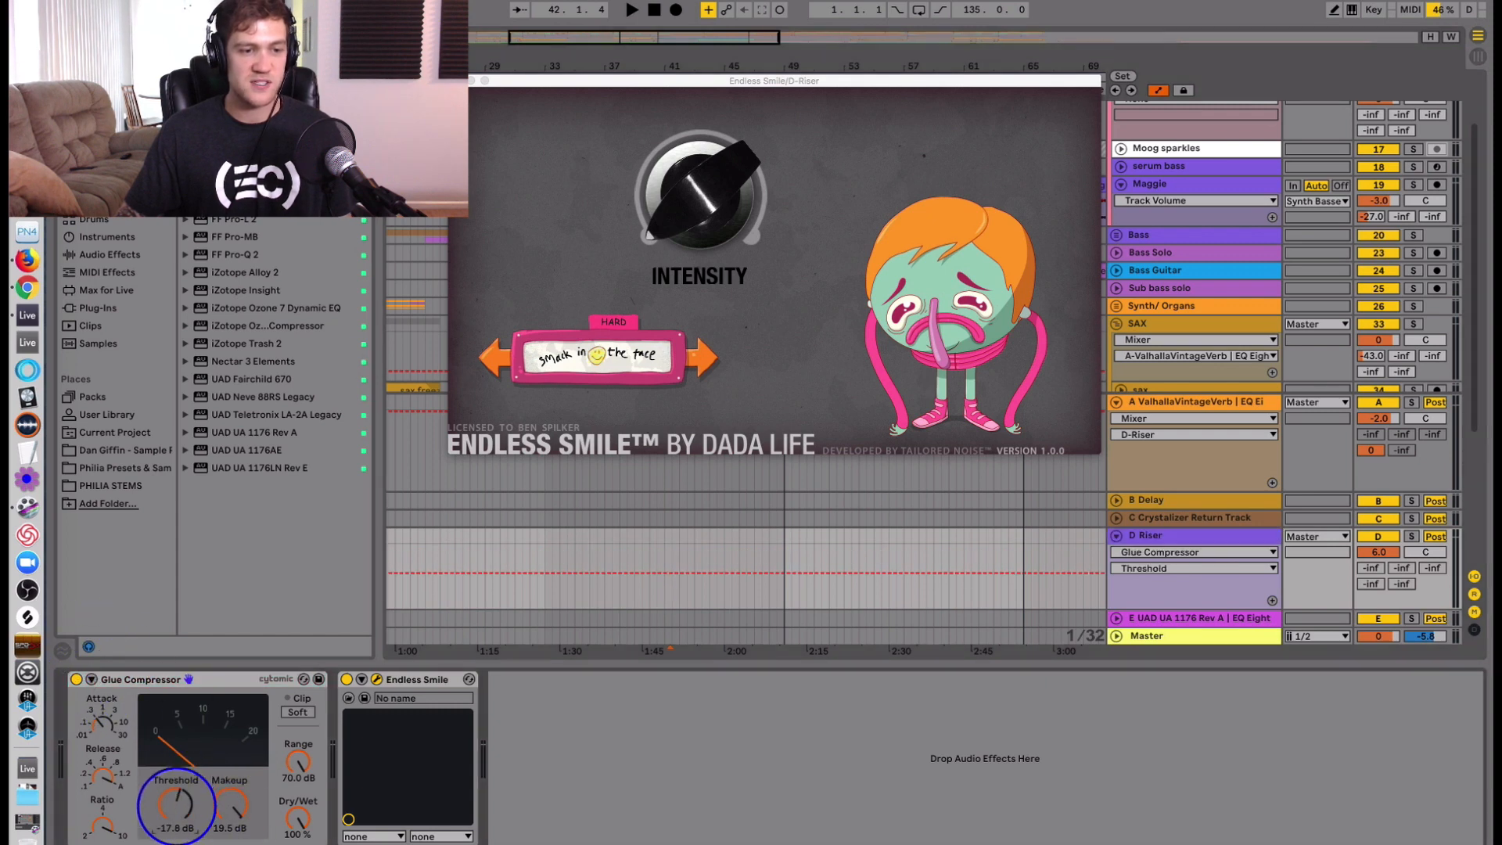
# Bring Endless Smile's Intensity automation back into view on D Riser, re-enable the overridden automation and close the plug-in window.
pyautogui.click(400, 680)
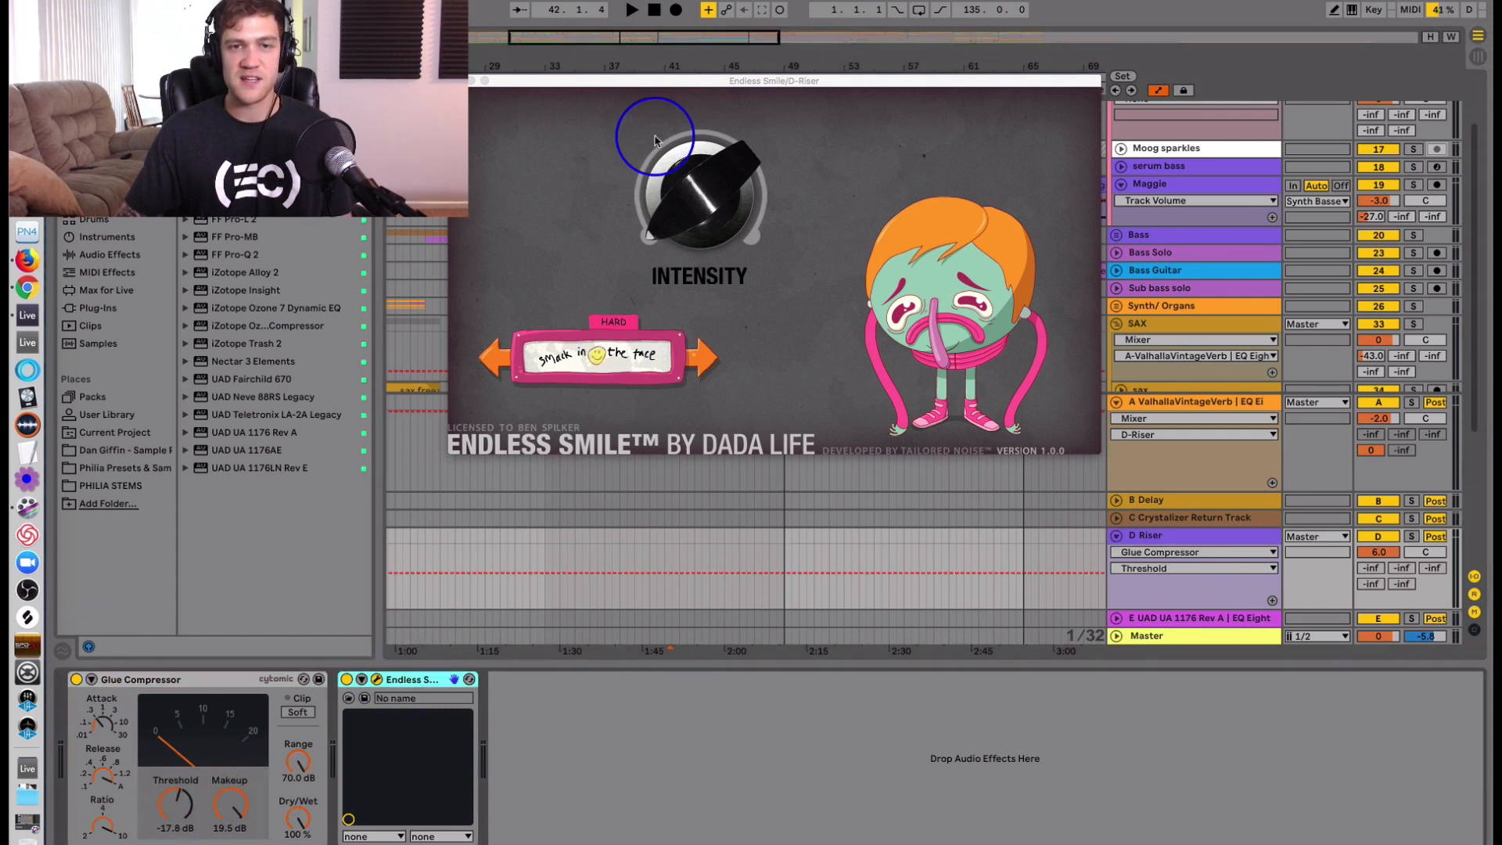
pyautogui.click(703, 206)
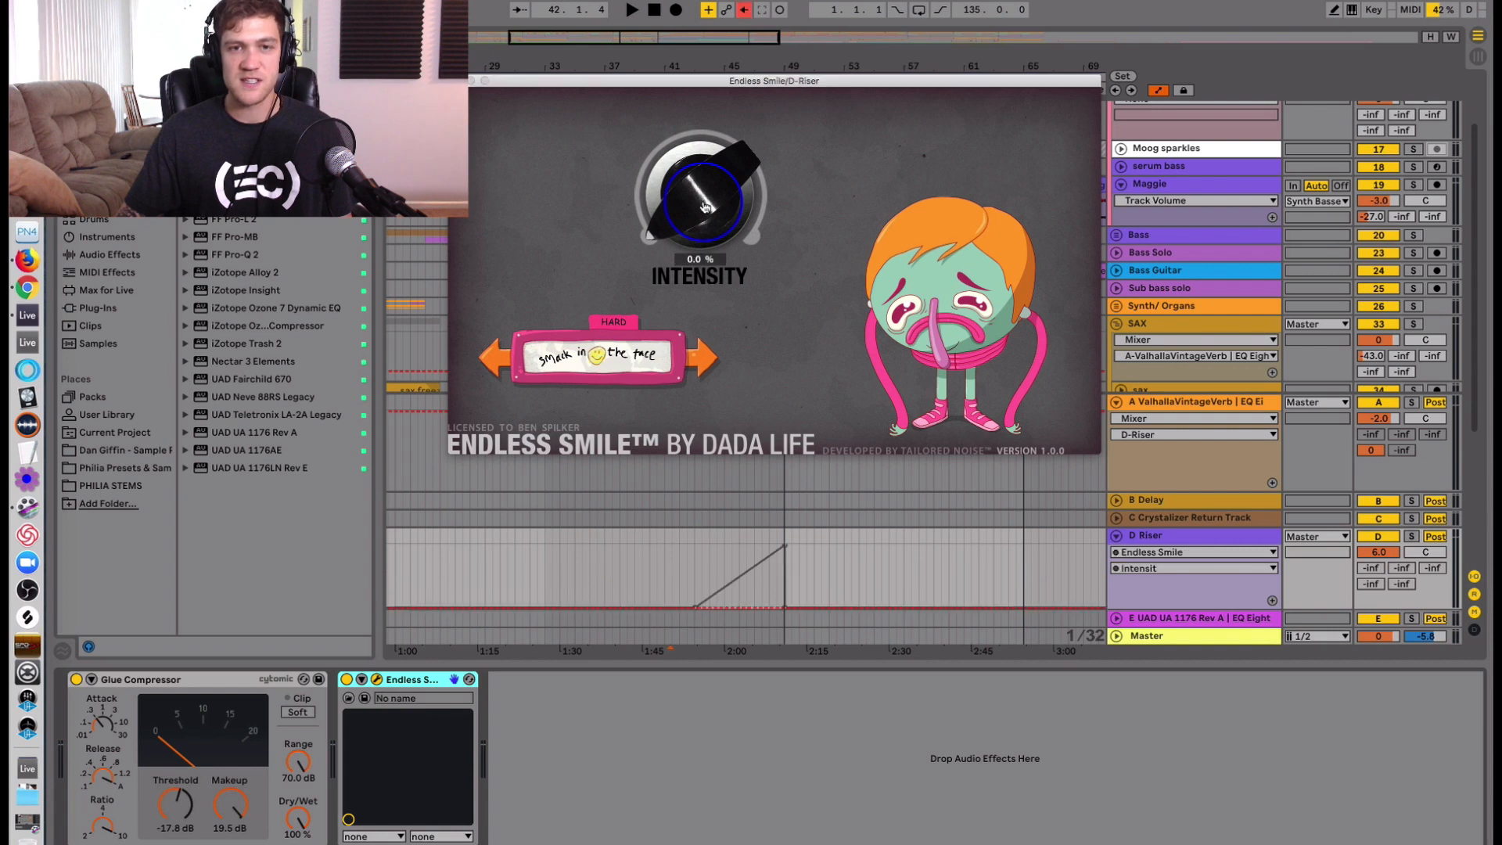
pyautogui.click(743, 9)
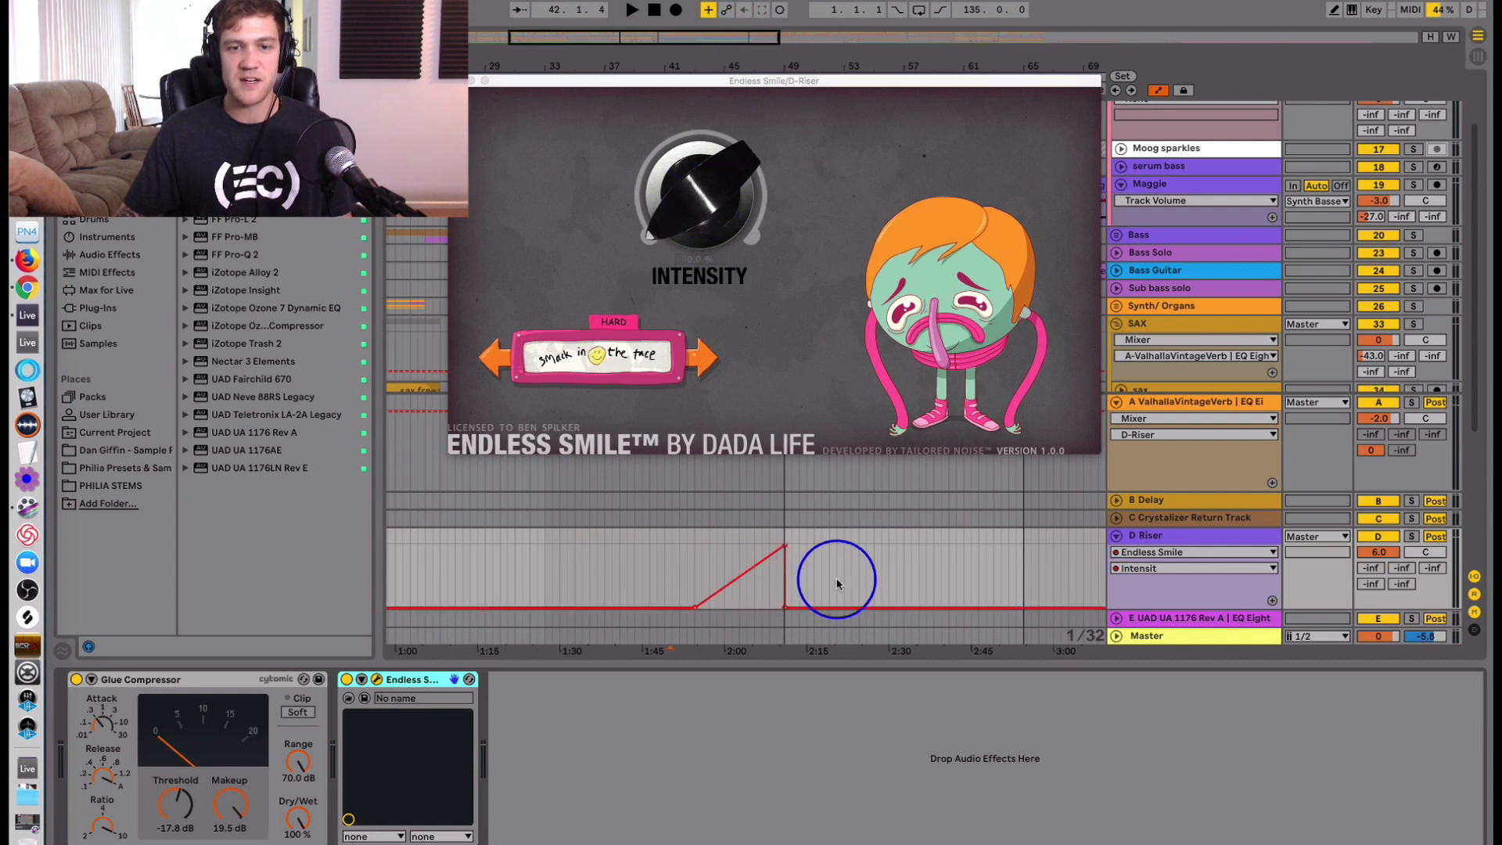
pyautogui.click(472, 80)
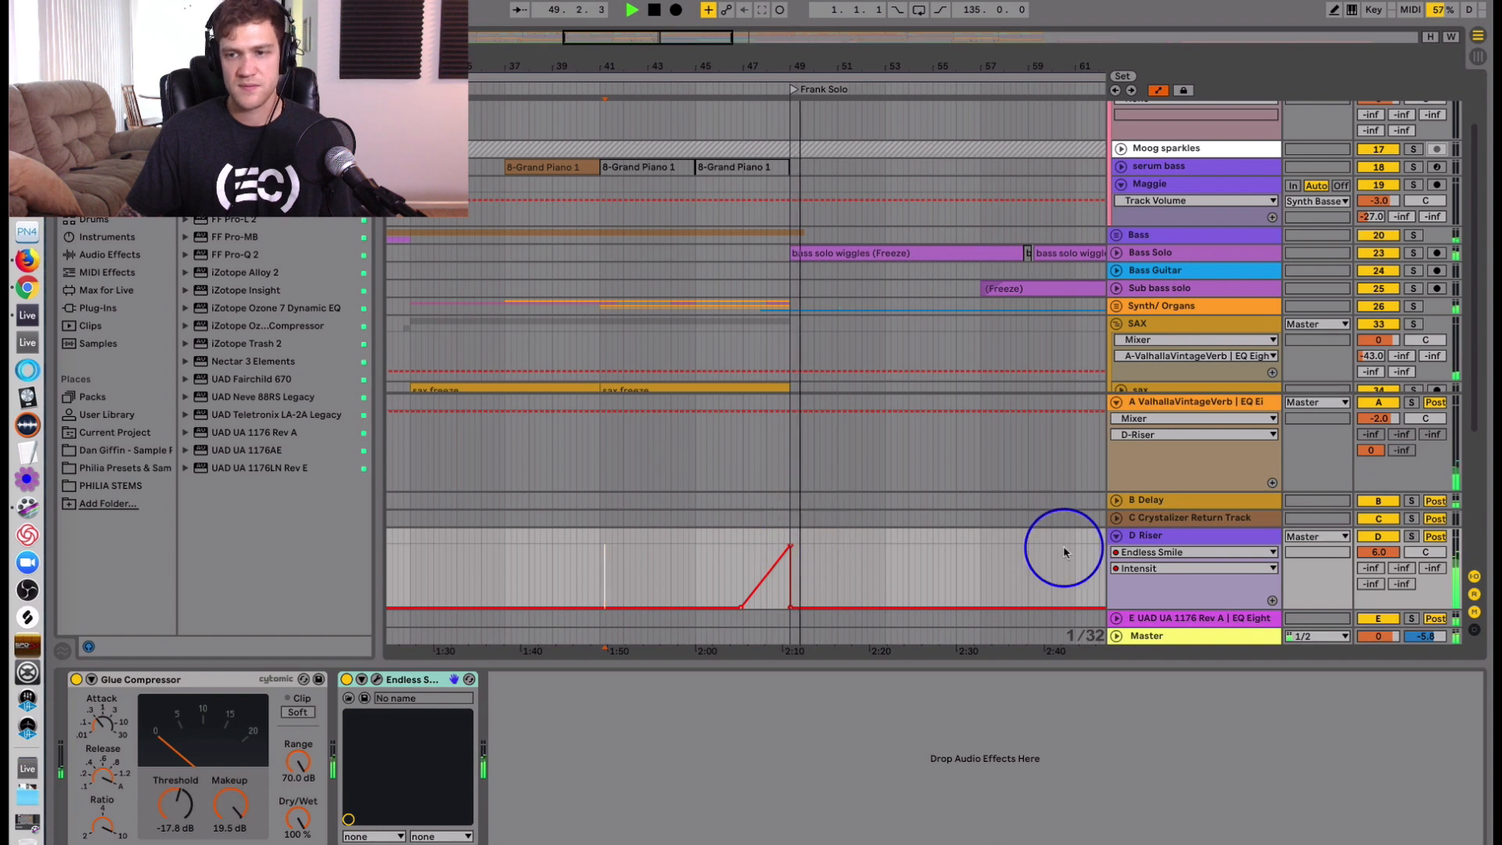
# Solo the D Riser return track and play from the start of its Endless Smile Intensity ramp at bar 47.
pyautogui.press('space')
pyautogui.click(1381, 551)
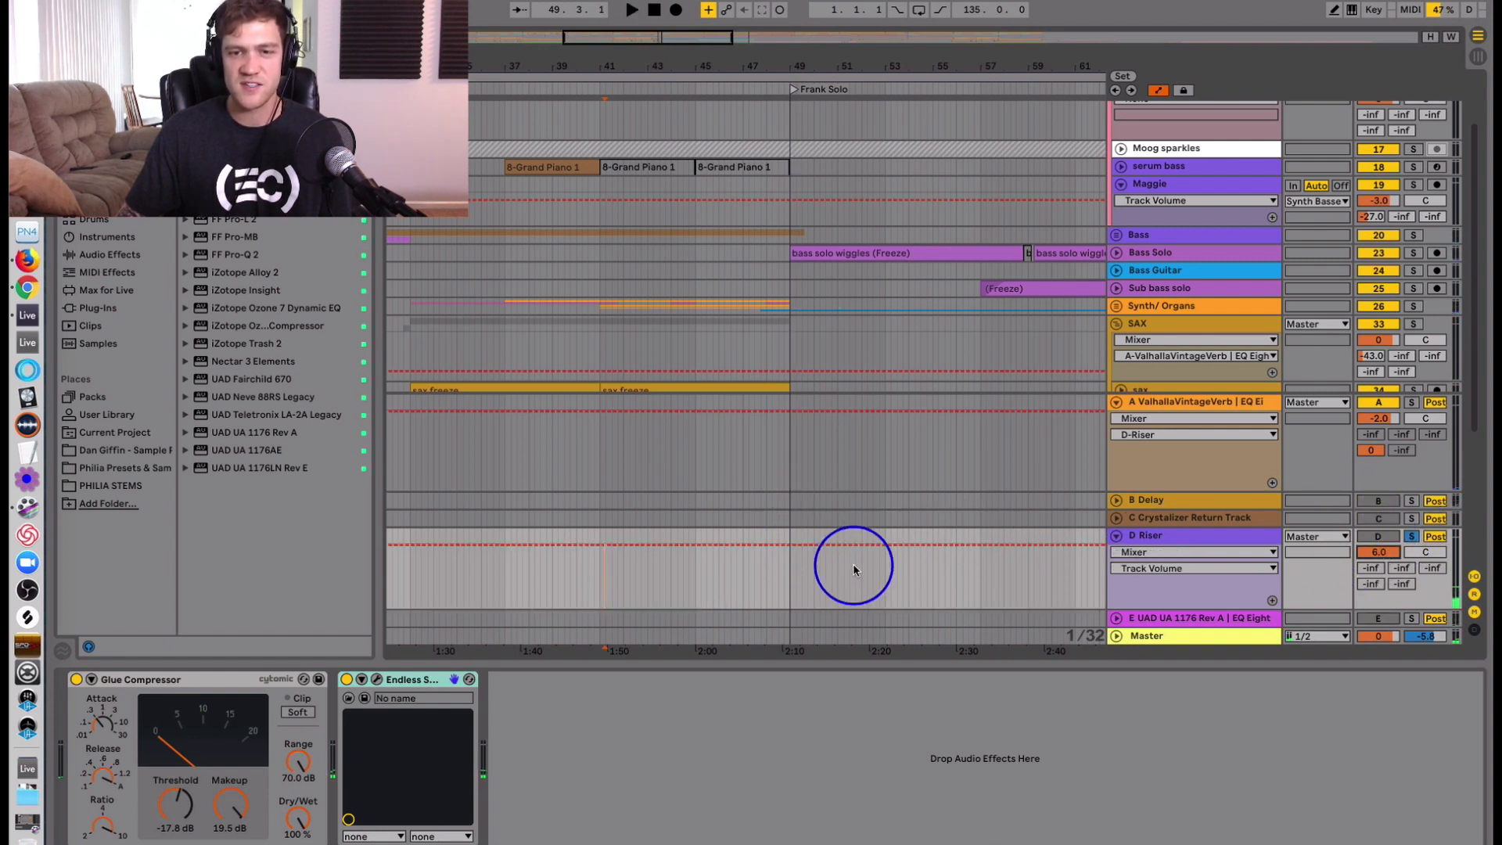
pyautogui.click(743, 570)
pyautogui.click(1140, 554)
pyautogui.click(1139, 569)
pyautogui.press('space')
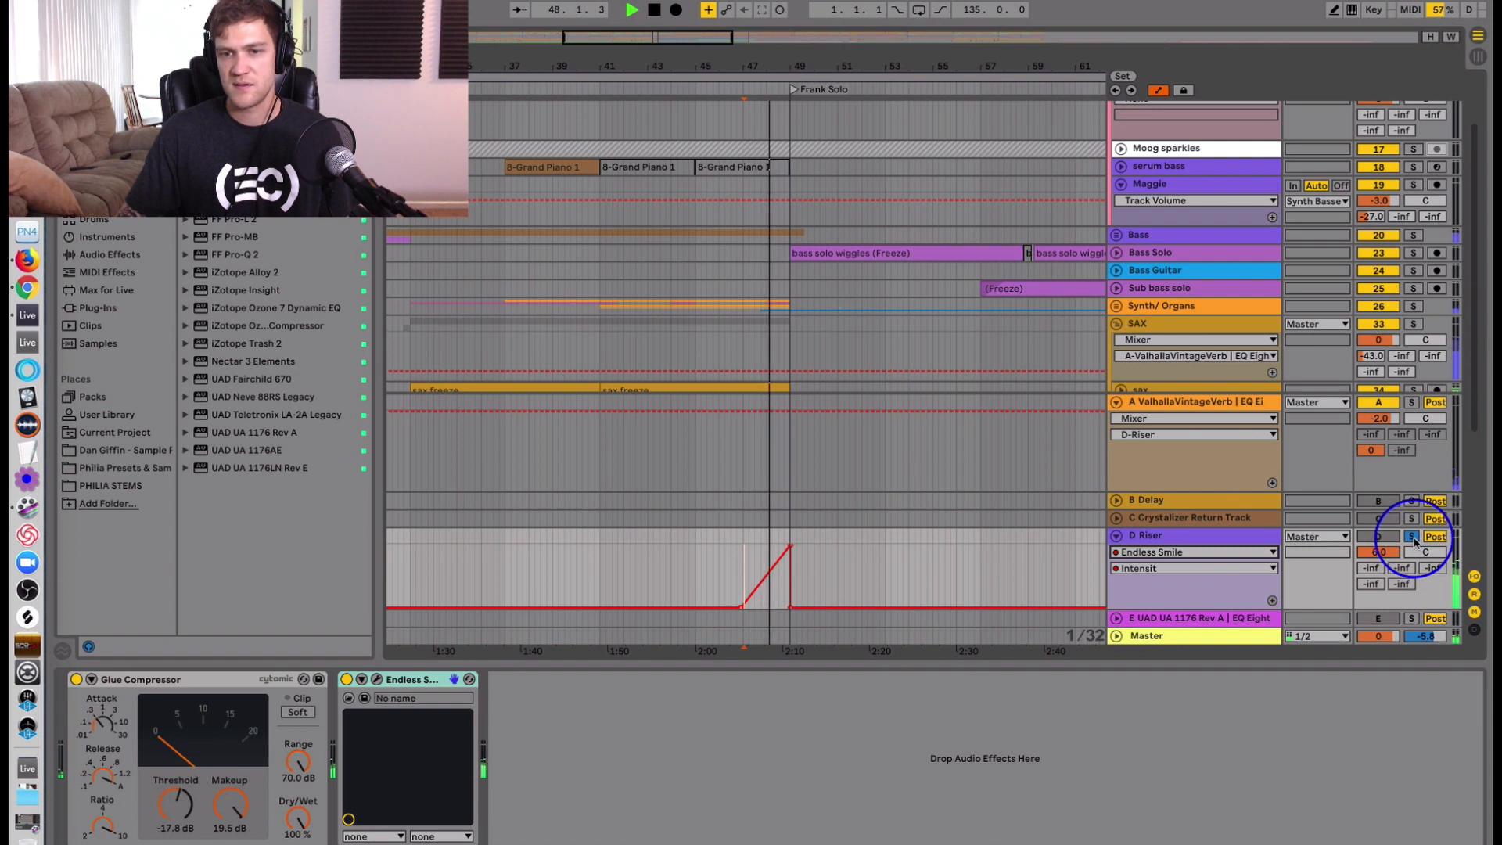
pyautogui.press('space')
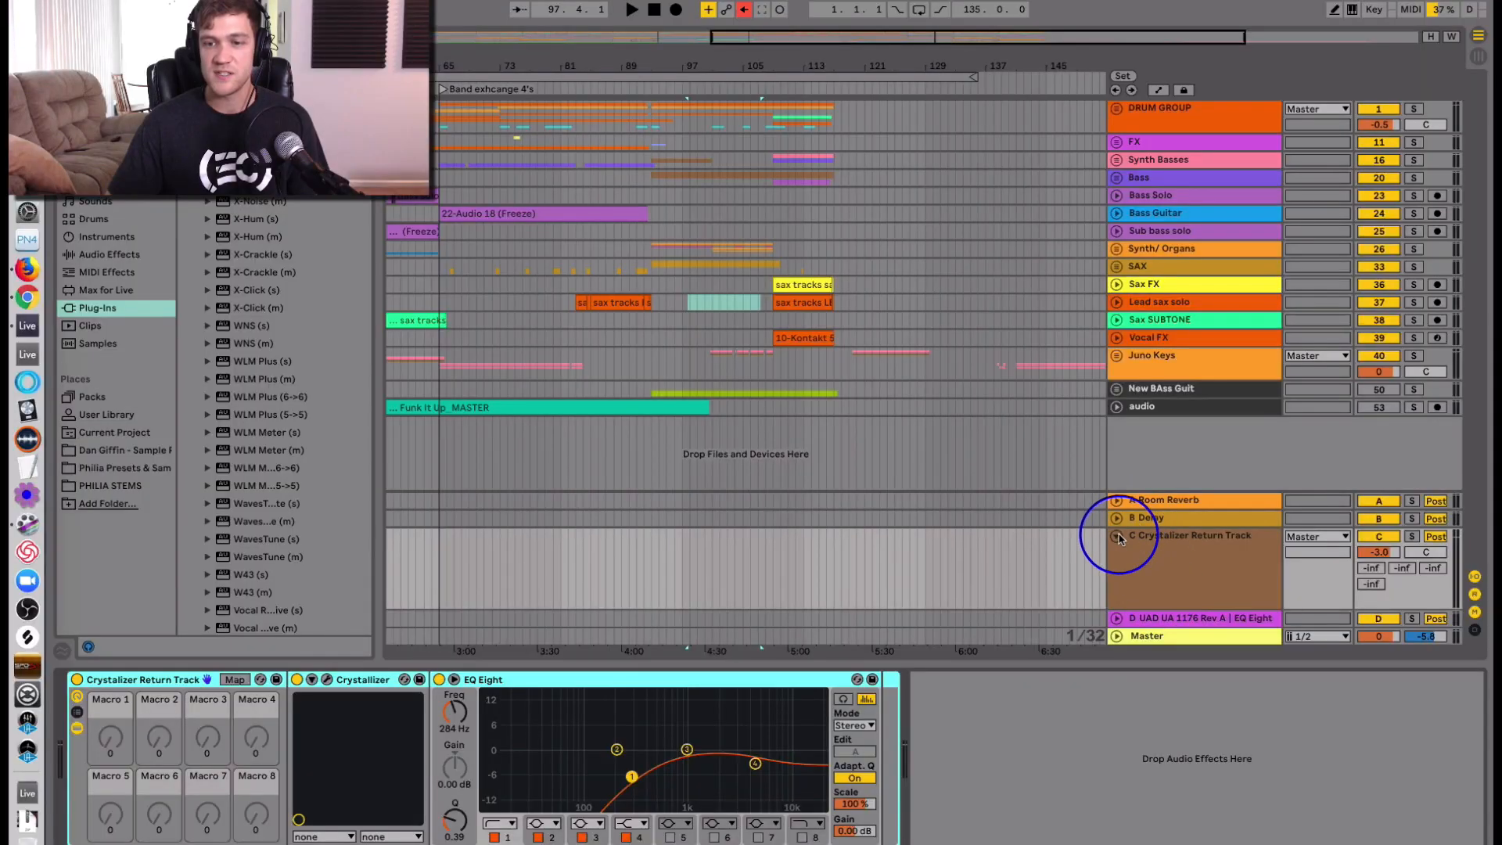
# Fold the C Crystalizer Return Track, unfold the D UAD UA 1176 Rev A return track and open its 1176 plug-in.
pyautogui.click(1118, 538)
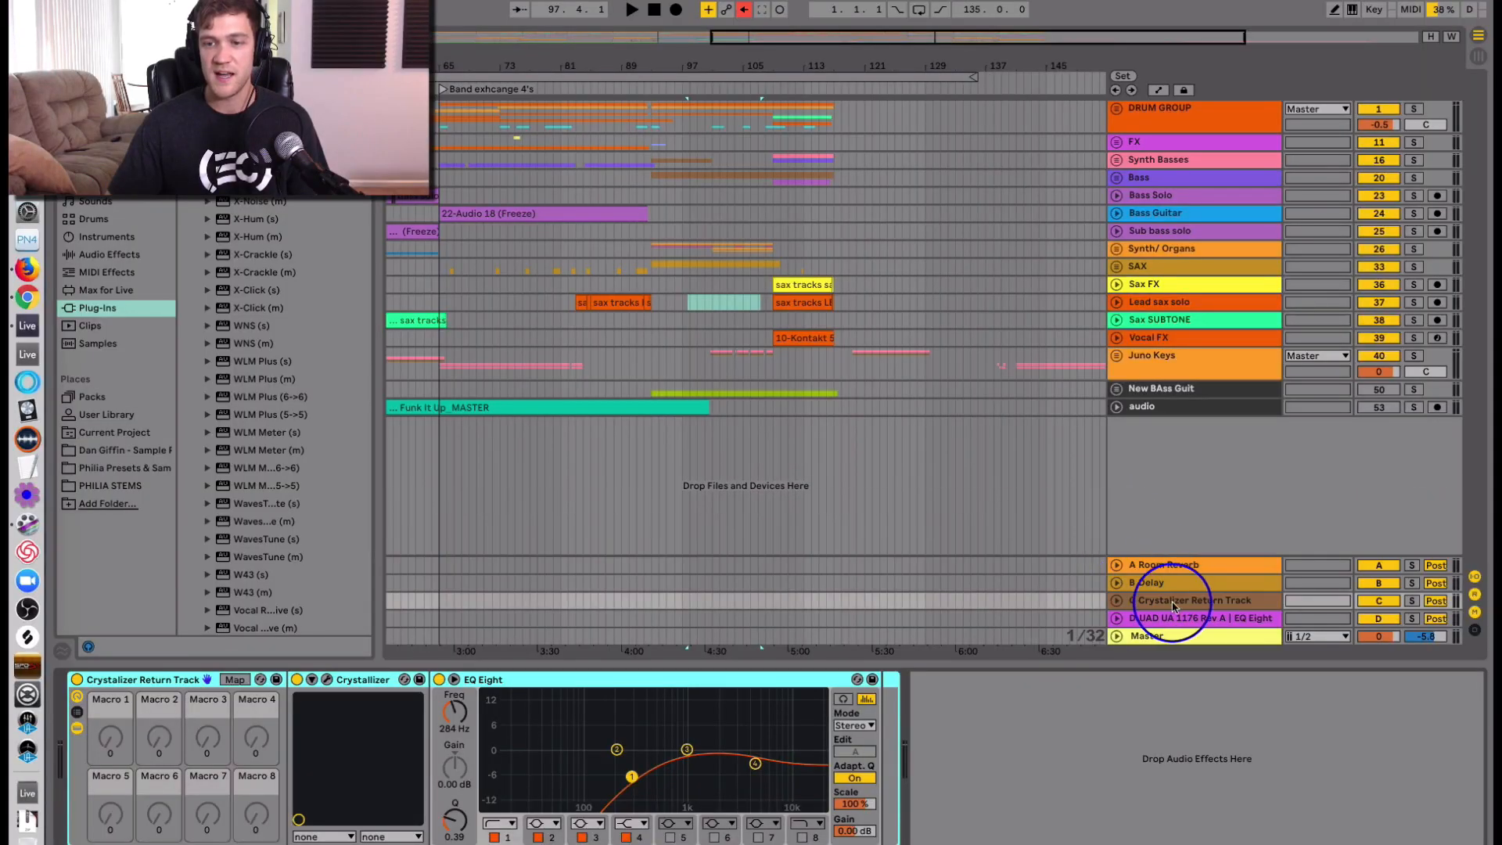
pyautogui.click(1155, 617)
pyautogui.click(1117, 617)
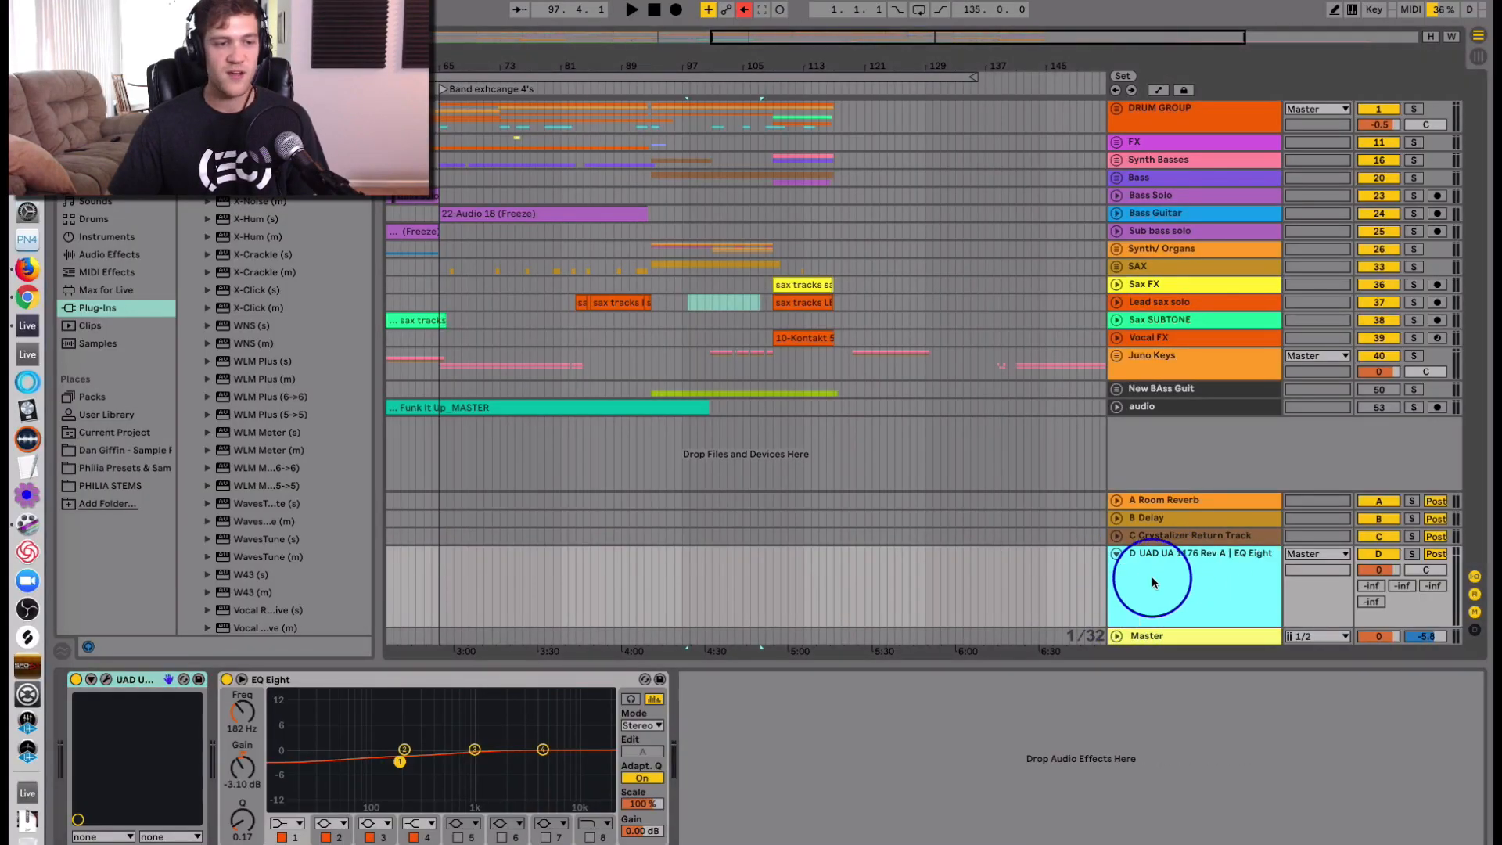
pyautogui.click(113, 679)
pyautogui.click(106, 680)
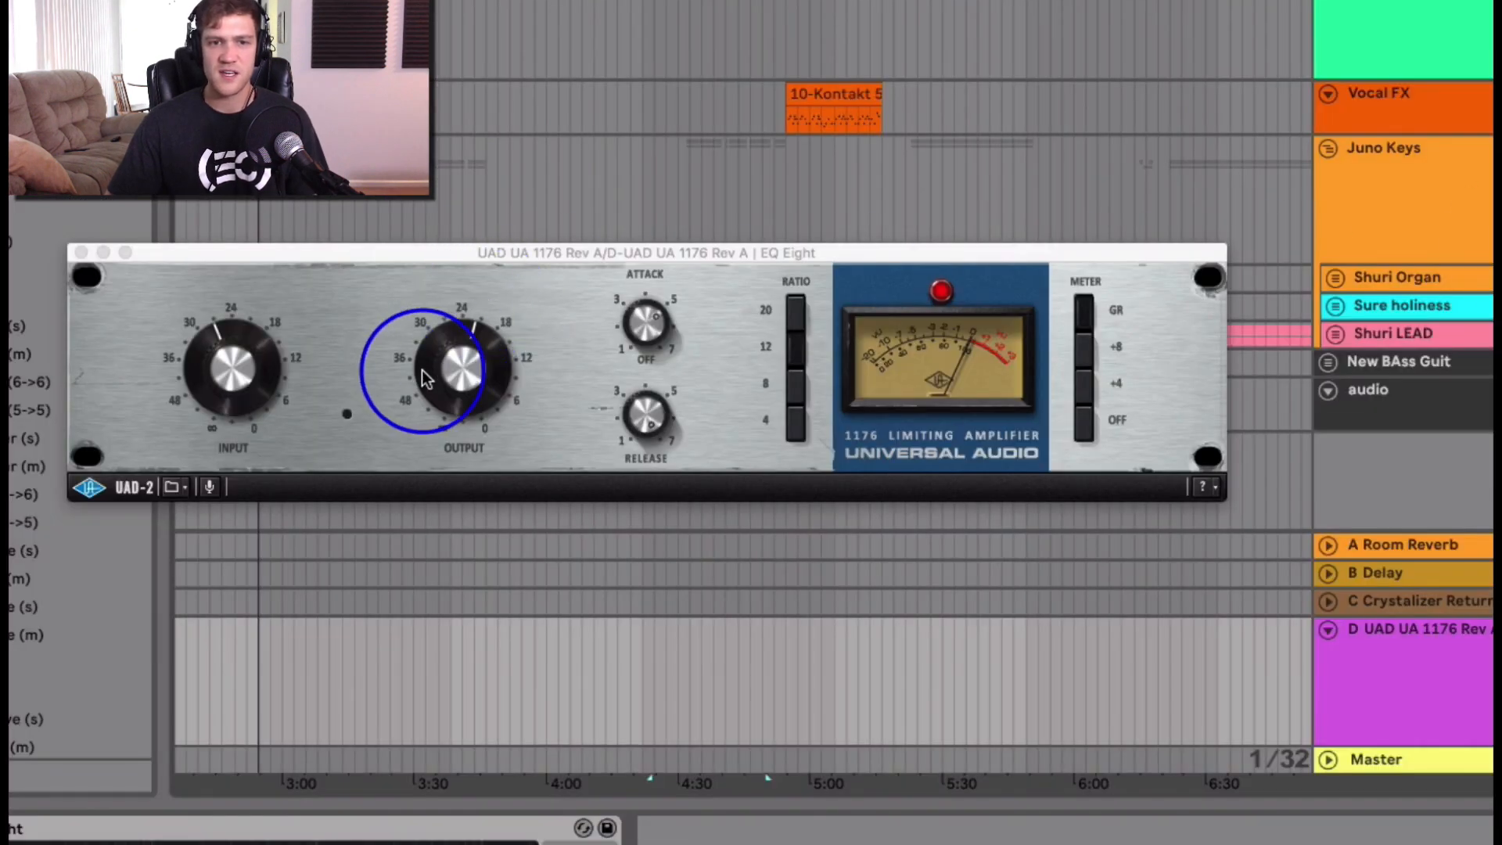
pyautogui.moveTo(441, 371); pyautogui.dragTo(451, 363)
pyautogui.moveTo(640, 321); pyautogui.dragTo(635, 371)
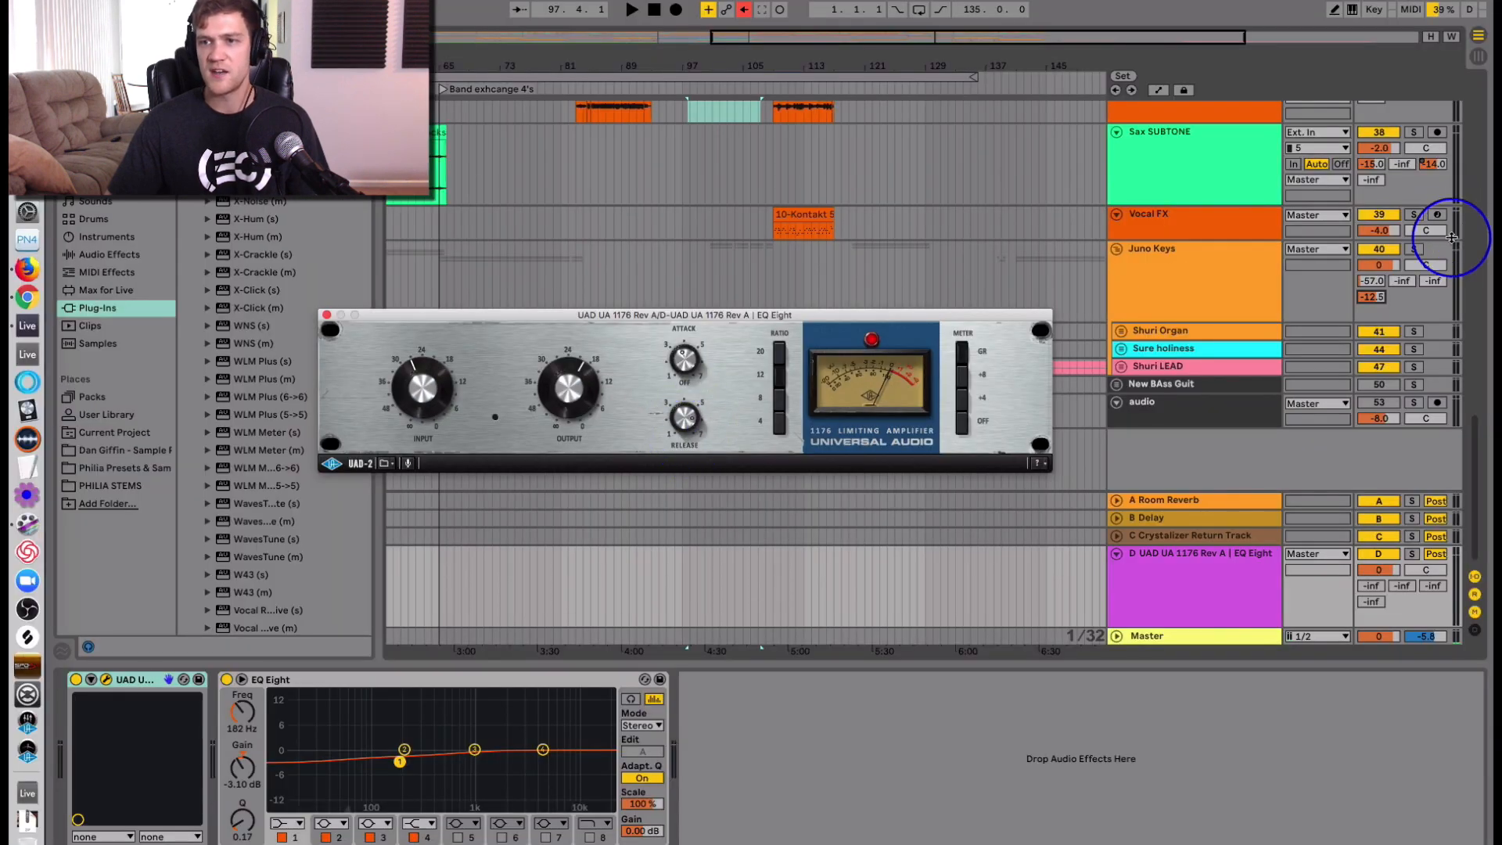
# Examine the sends to the D UAD UA 1176 return on Juno Keys, DRUM GROUP, FX and Synth Basses.
pyautogui.moveTo(1370, 297); pyautogui.dragTo(1370, 288)
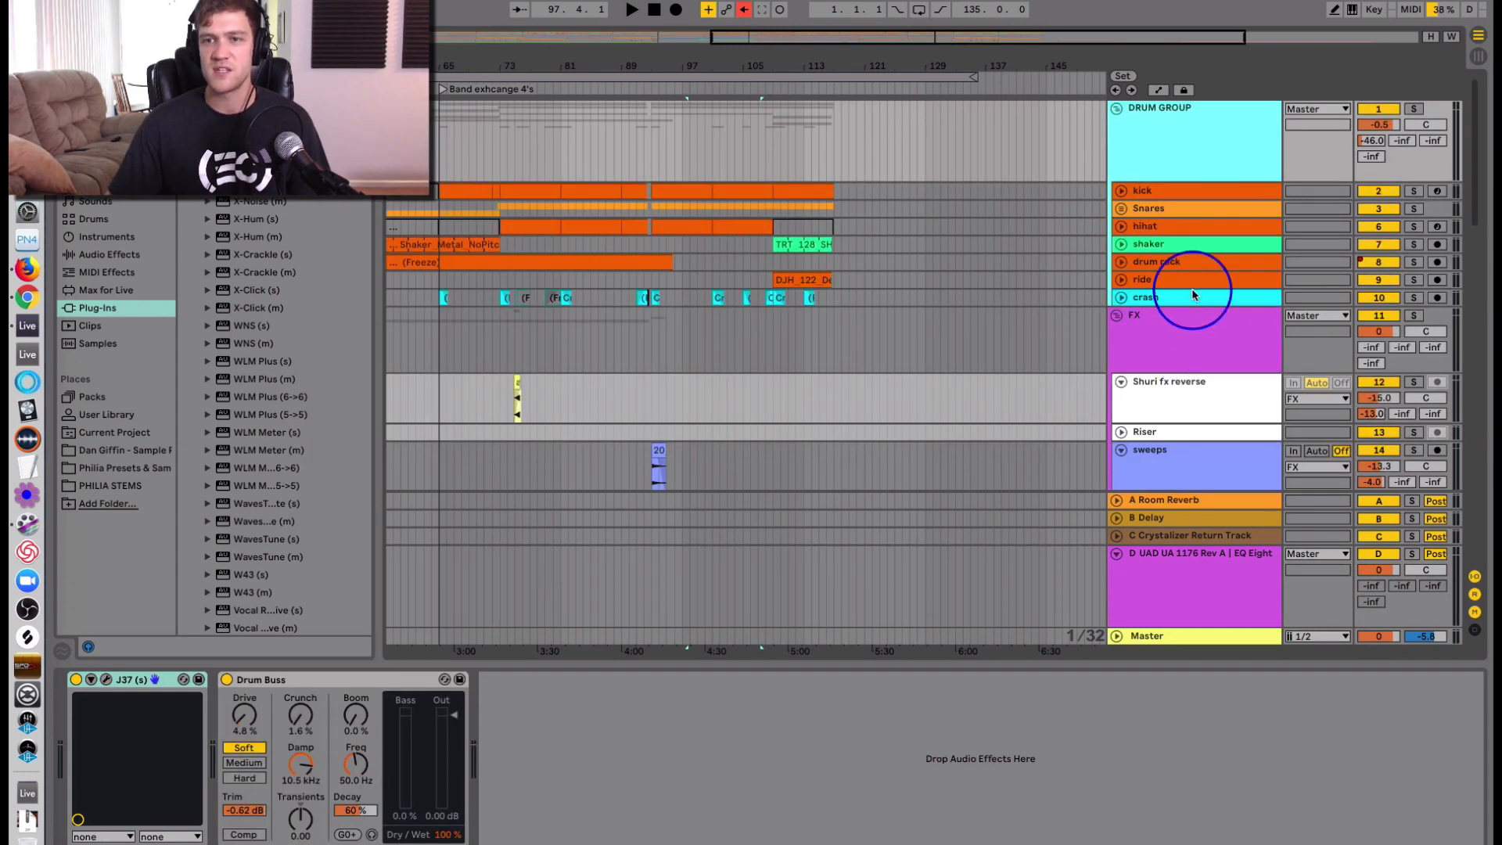
pyautogui.click(1192, 295)
pyautogui.scroll(-10, 1205, 305)
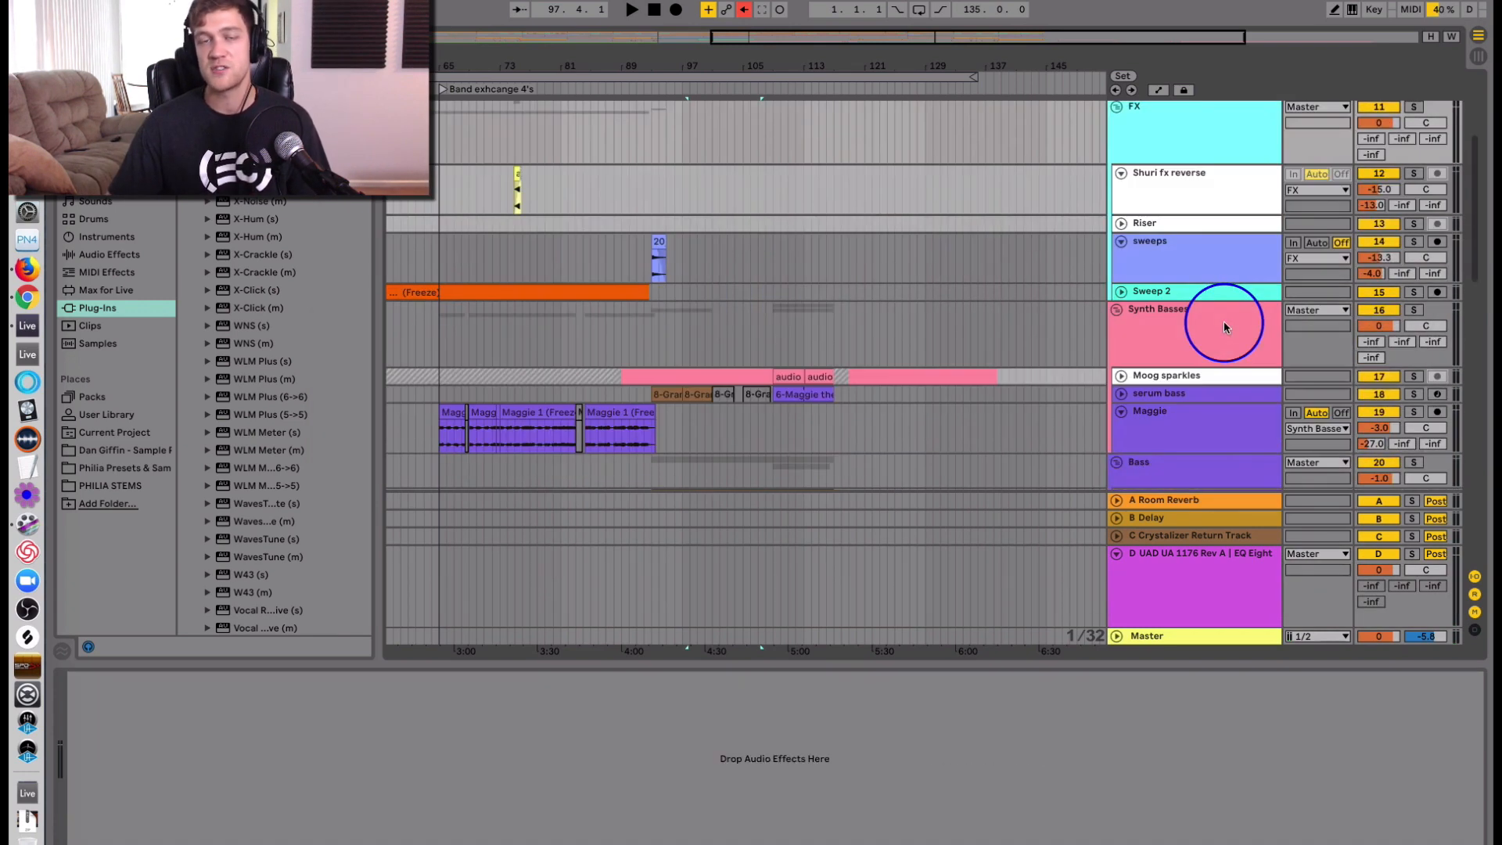
pyautogui.scroll(-5, 1220, 346)
pyautogui.click(1197, 560)
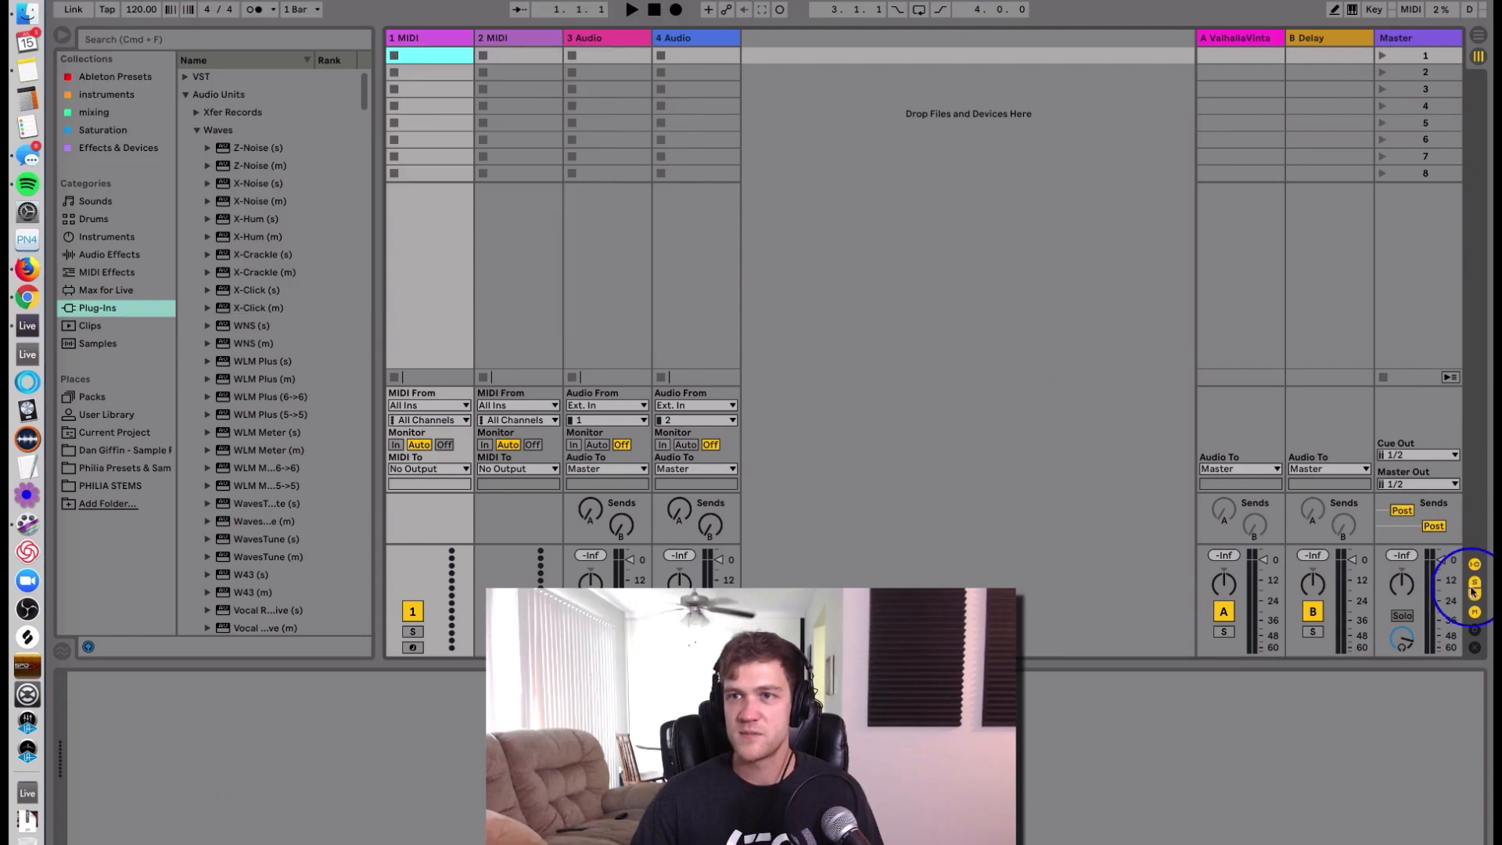
# Inspect the devices on the A ValhallaVintageVerb and B Delay return tracks in the new set.
pyautogui.click(1243, 53)
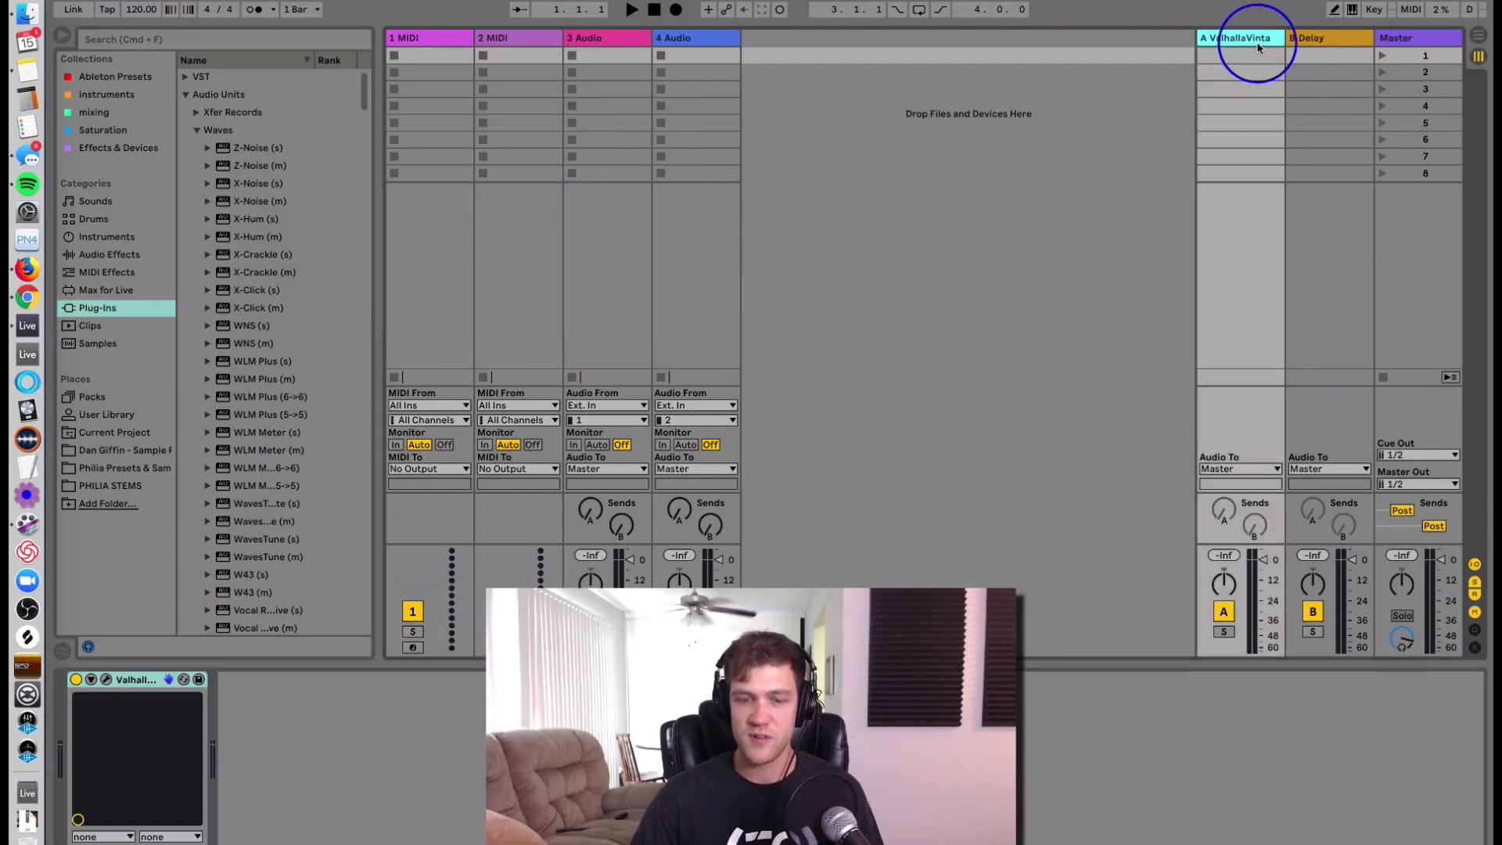
pyautogui.click(1314, 55)
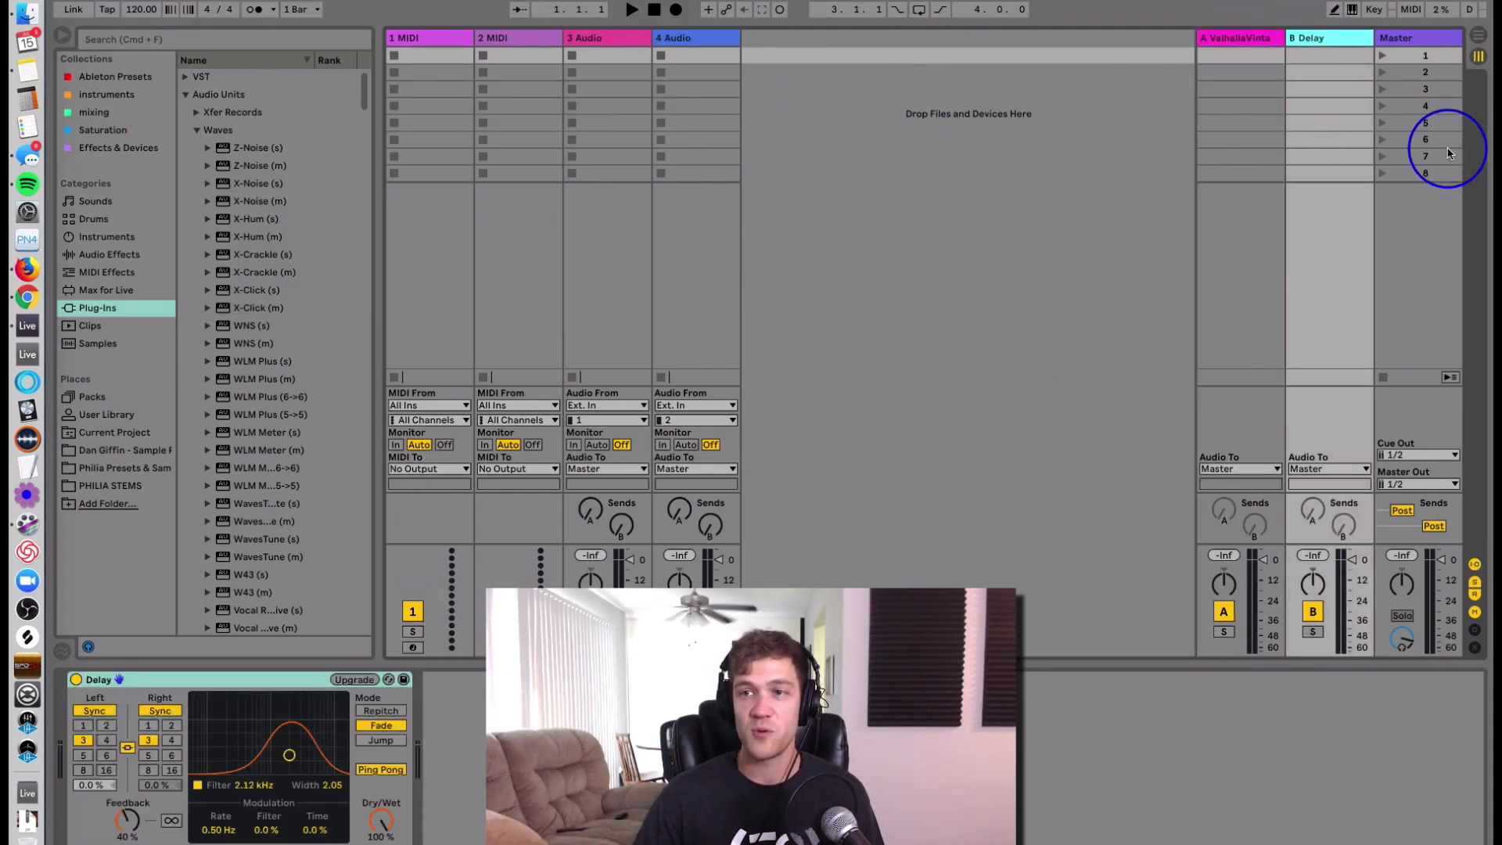
pyautogui.click(1431, 172)
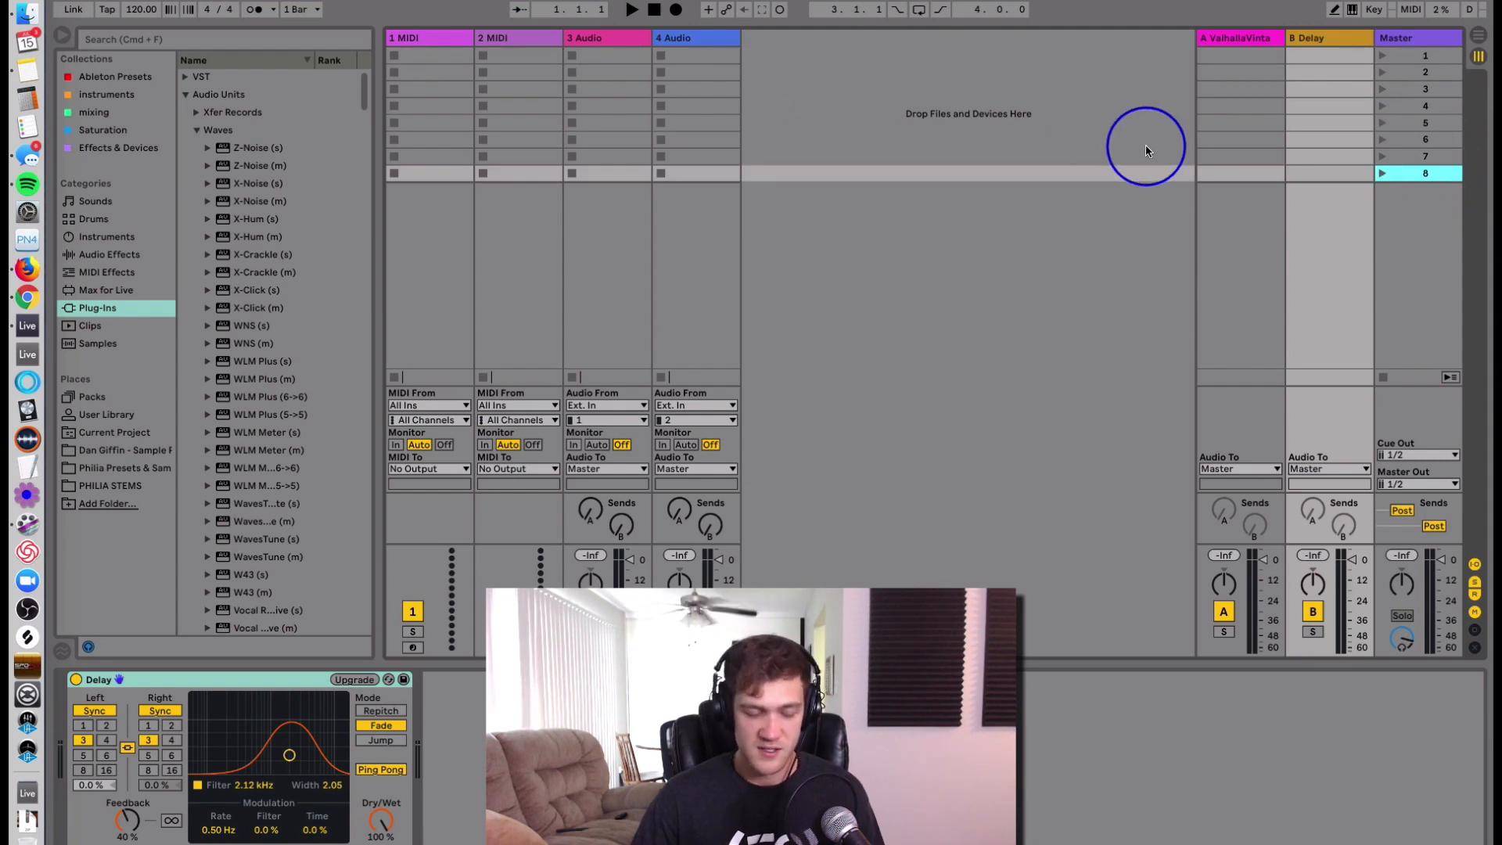
# Switch to Firefox and look through the All Courses page and the Ableton Live Performance Course page on liveproducersonline.com.
pyautogui.press('Tab')
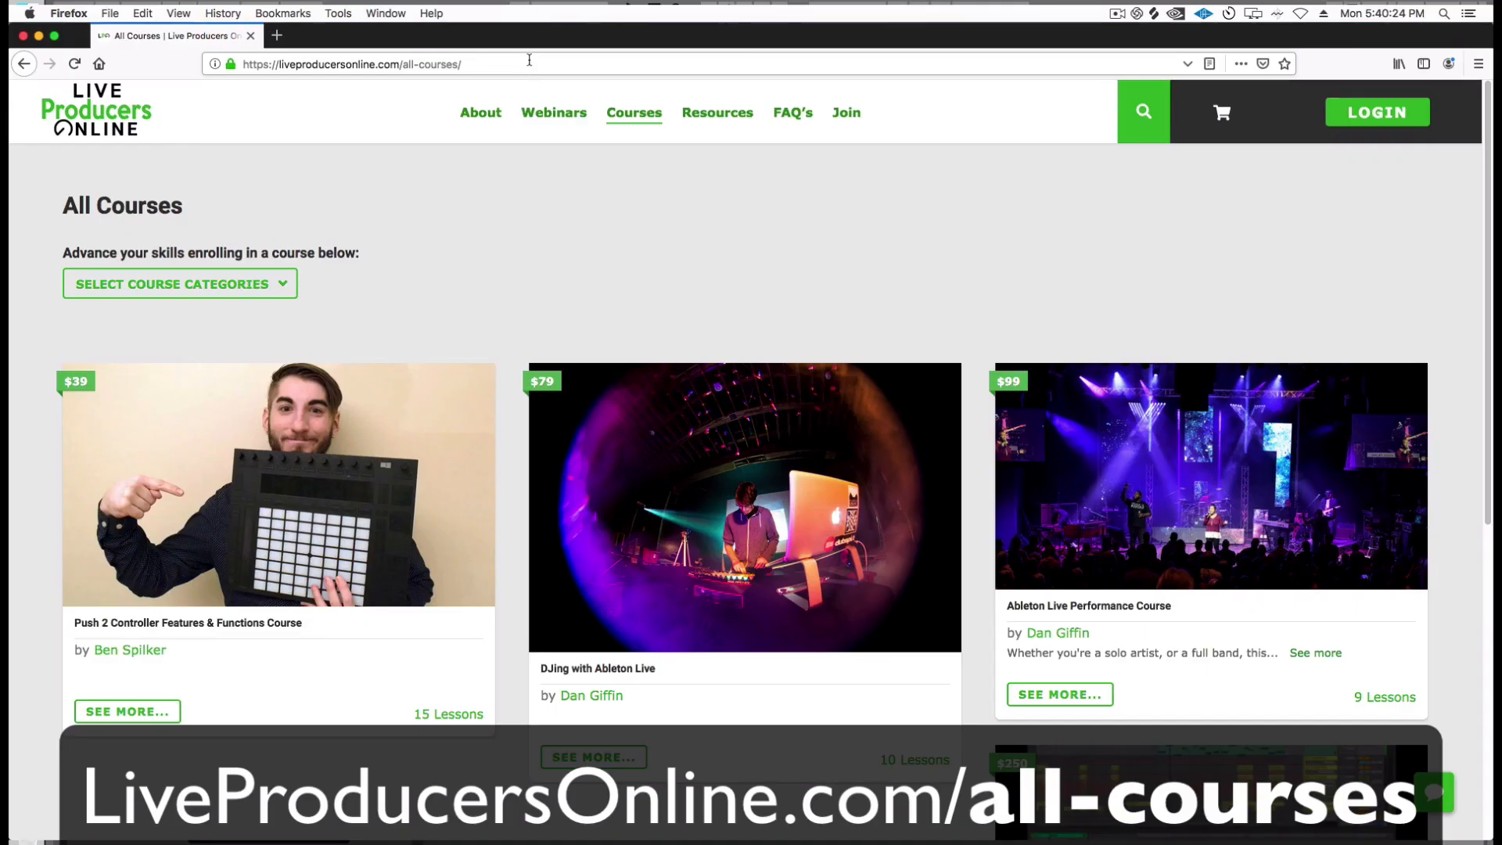
pyautogui.scroll(-4, 554, 278)
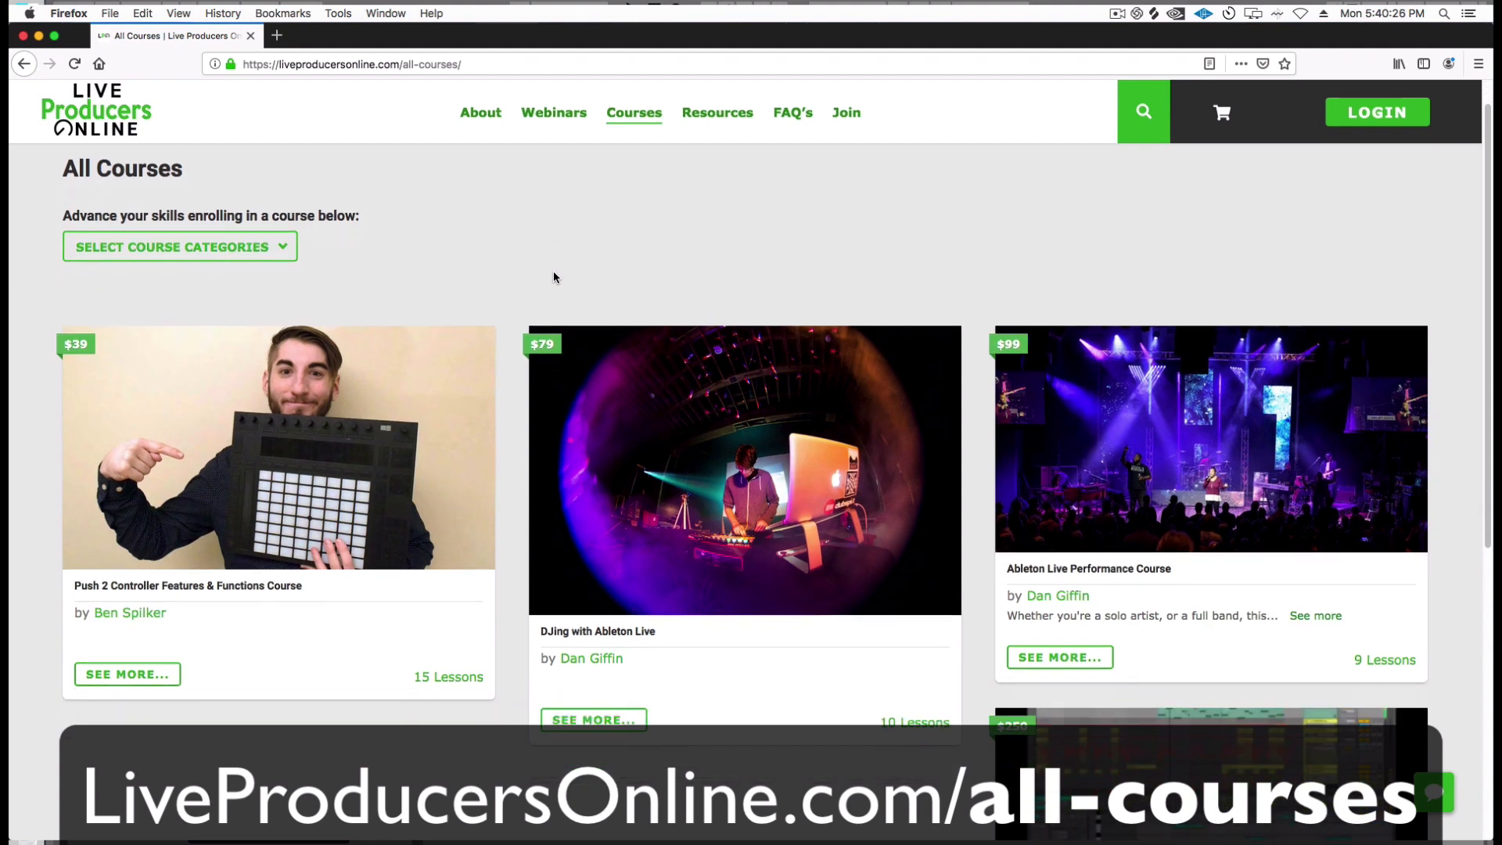
pyautogui.scroll(-1, 692, 368)
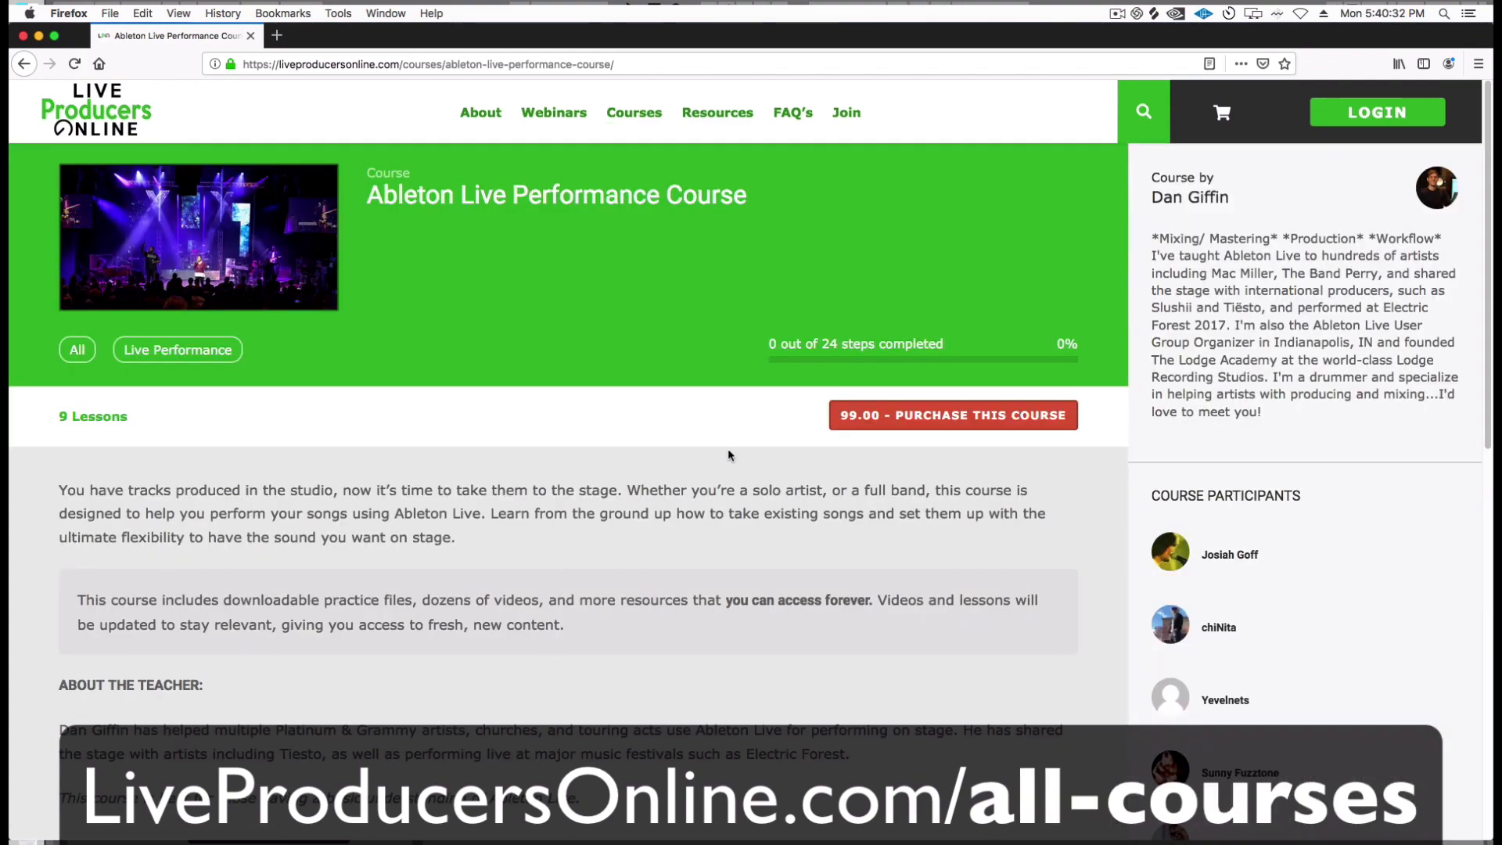
pyautogui.scroll(-10, 493, 404)
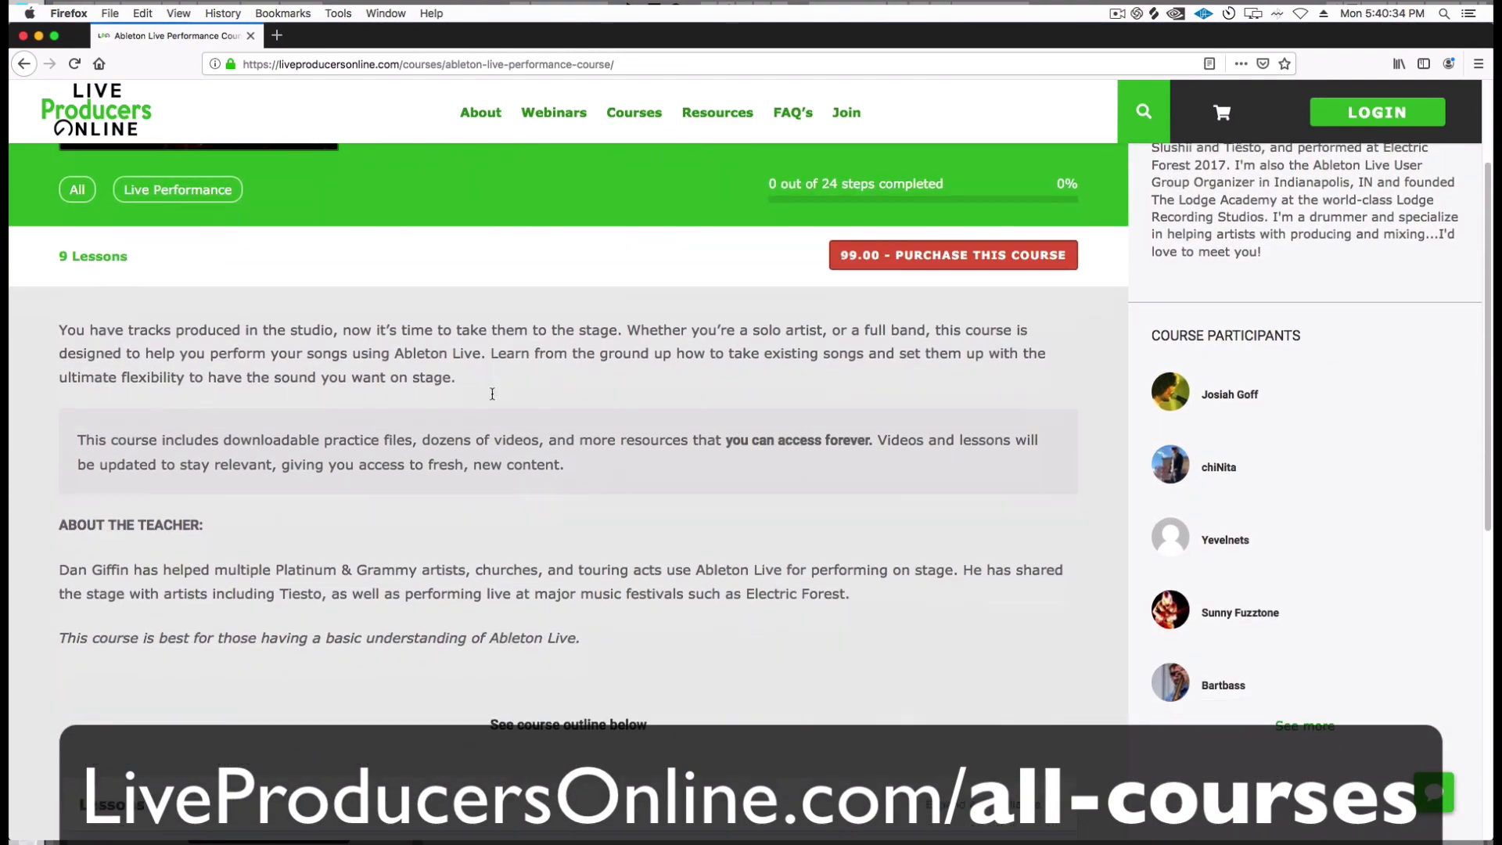
pyautogui.scroll(-3, 493, 405)
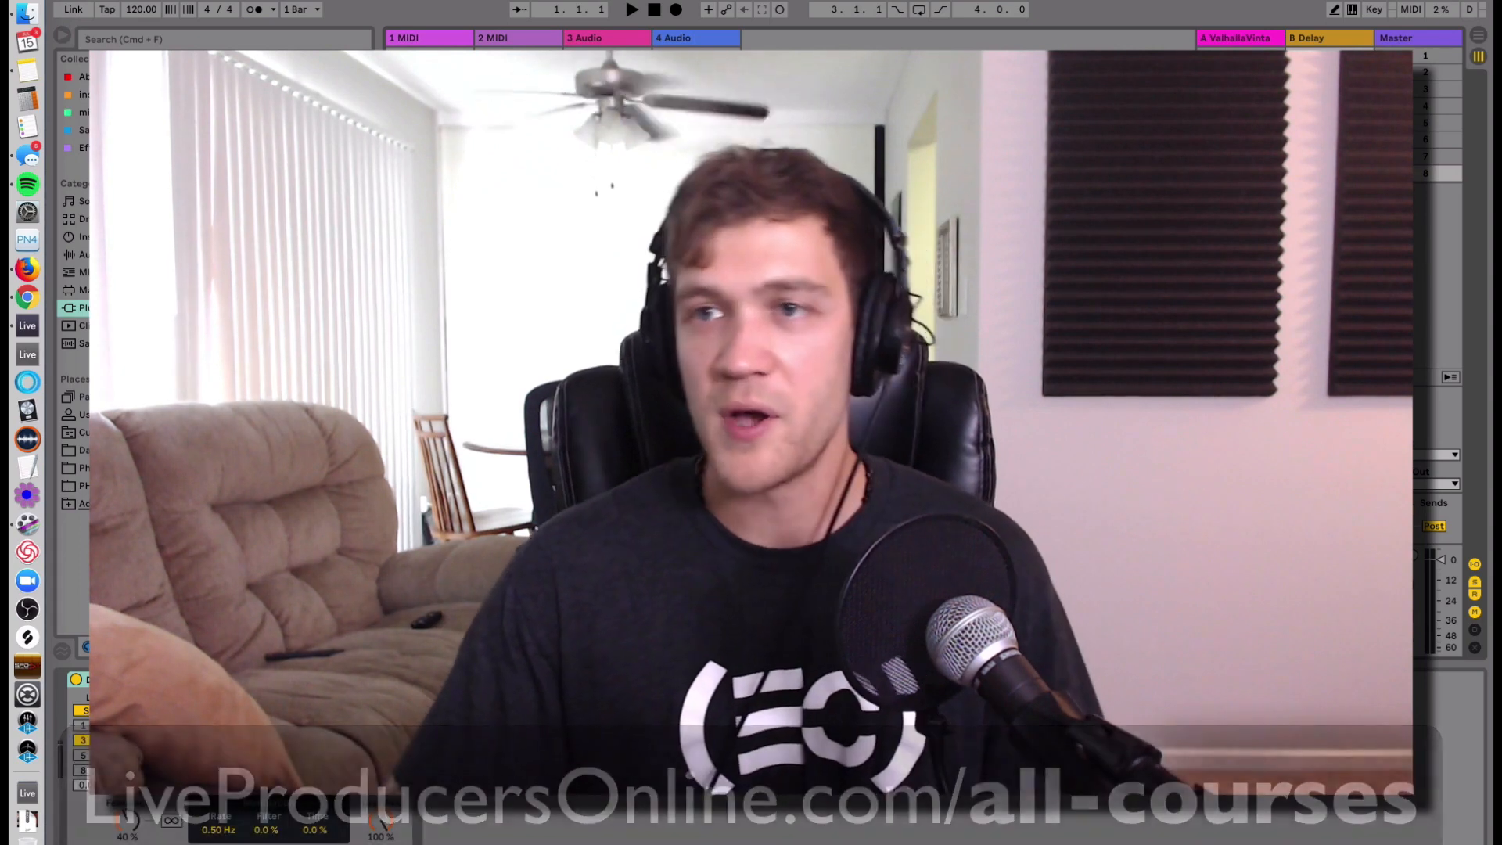
# Insert a third return track after B Delay in the Live set and select it.
pyautogui.press('super+alt+t')
pyautogui.click(1320, 37)
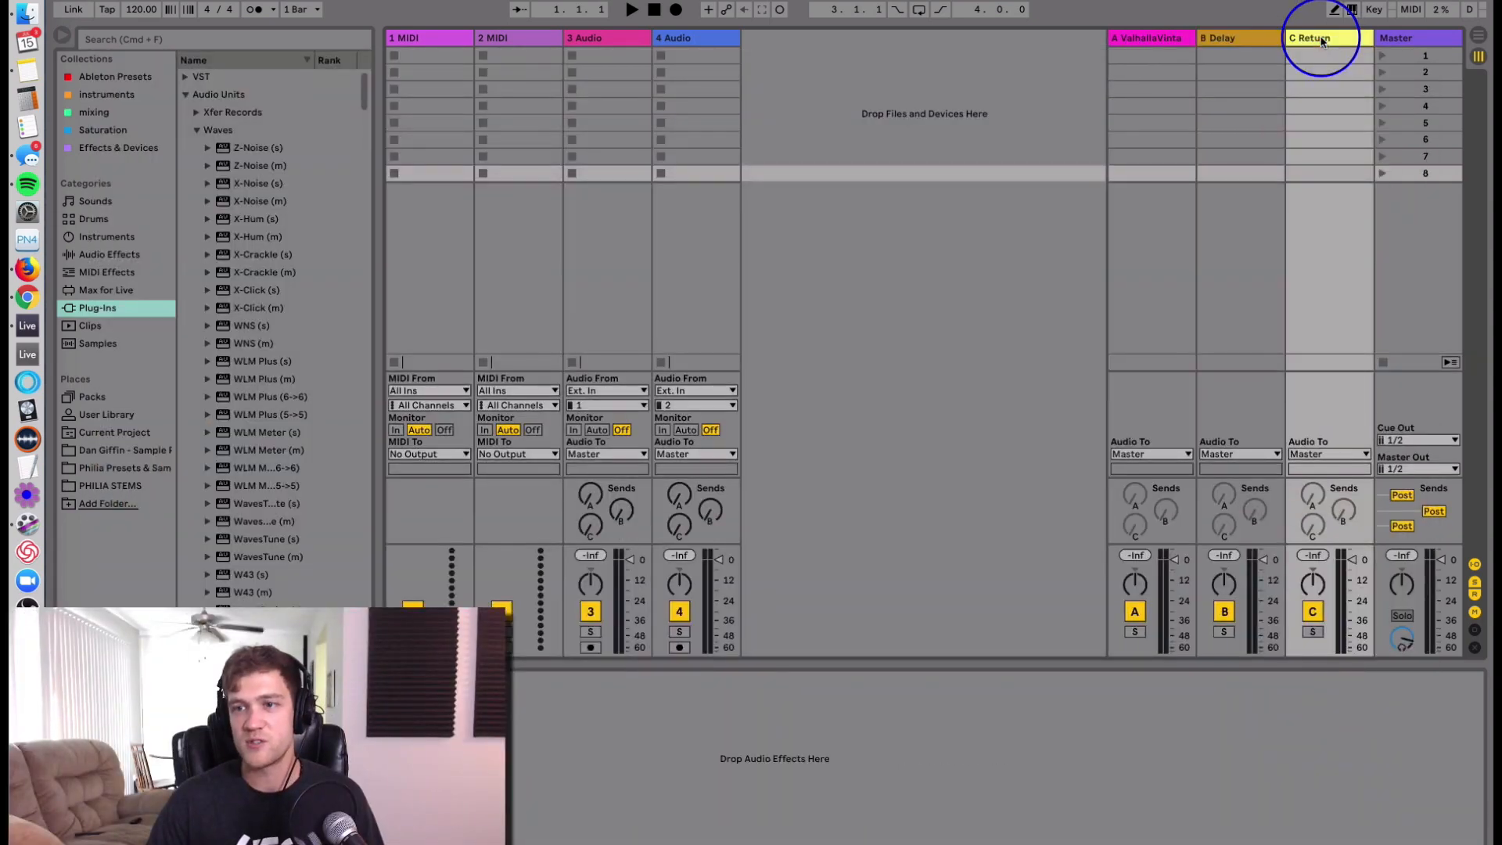
pyautogui.click(1342, 107)
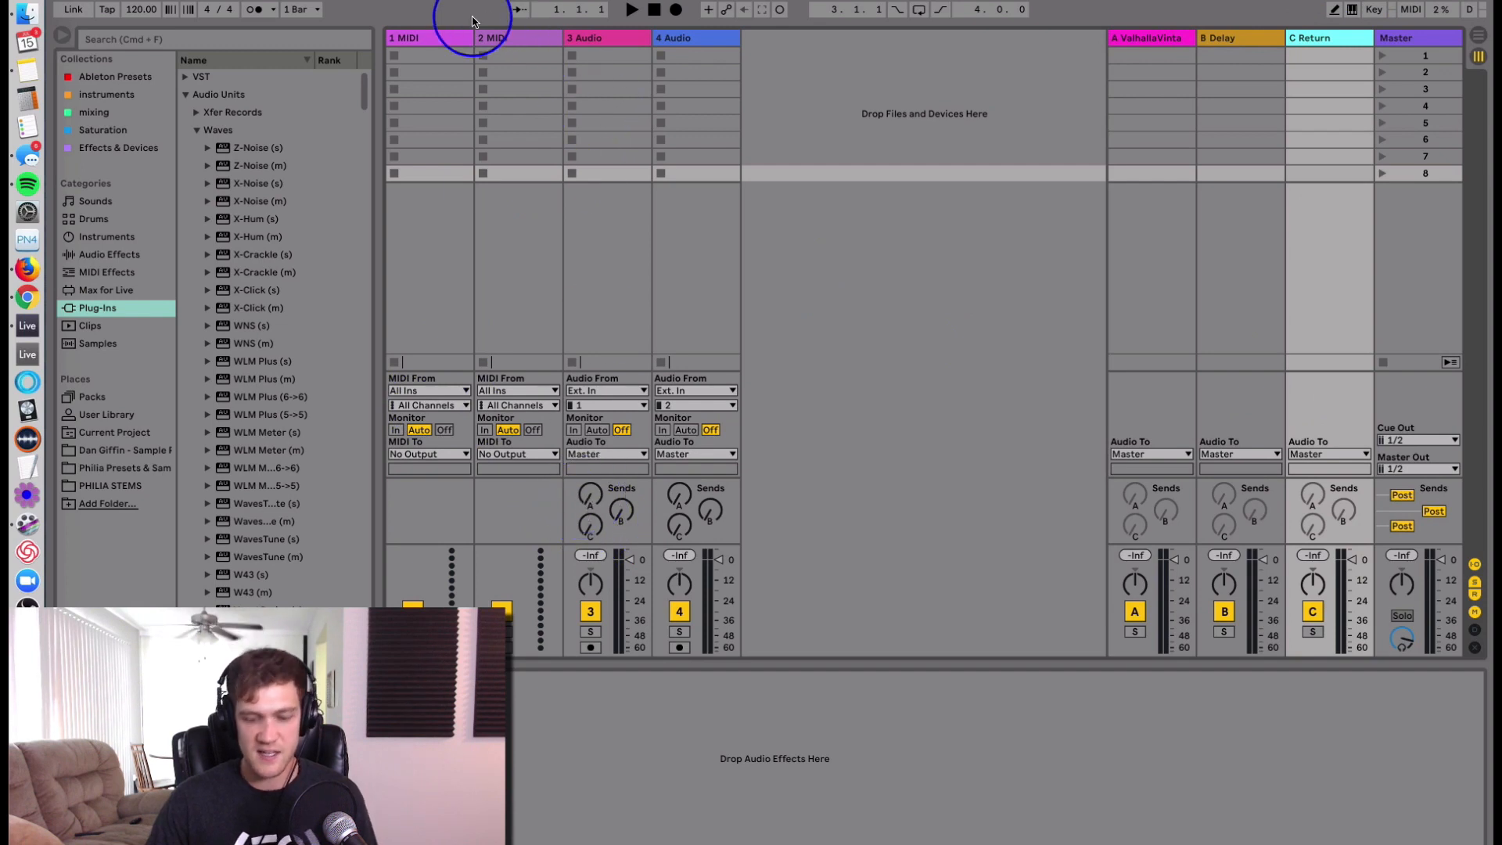
# Delete the two MIDI tracks and the first audio track, keeping only the last audio track.
pyautogui.click(427, 38)
pyautogui.press('Delete')
pyautogui.press('Delete')
pyautogui.press('Delete')
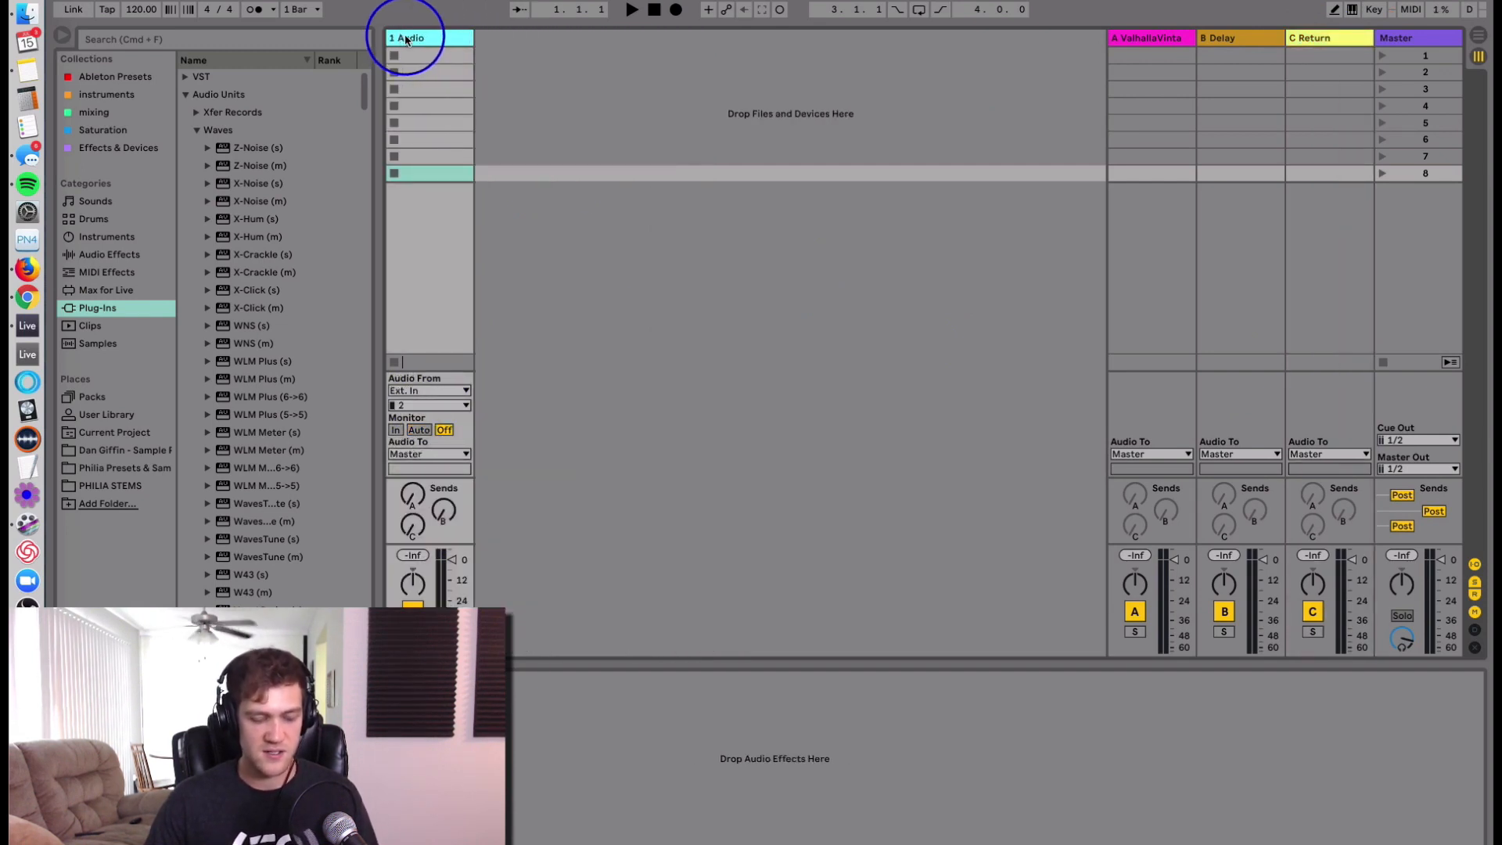
# Duplicate the remaining audio track three times to make four audio tracks.
pyautogui.press('super+d')
pyautogui.press('super+d')
pyautogui.press('super+d')
pyautogui.click(491, 38)
pyautogui.click(588, 39)
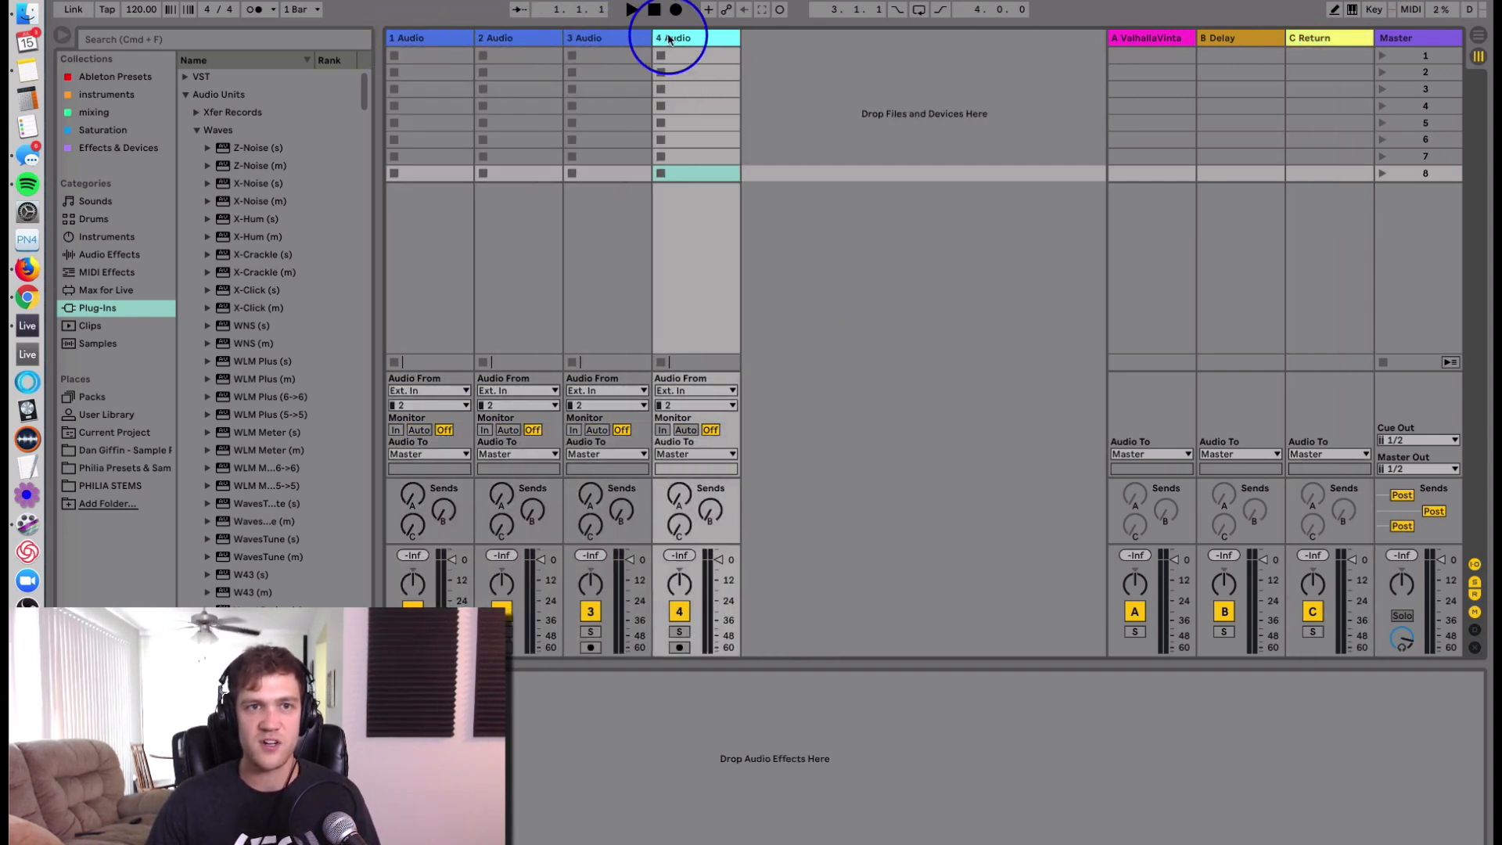
# Select all four audio tracks together and turn their send C up to maximum.
pyautogui.click(670, 40)
pyautogui.click(460, 40)
pyautogui.keyDown('shift'); pyautogui.click(703, 37); pyautogui.keyUp('shift')
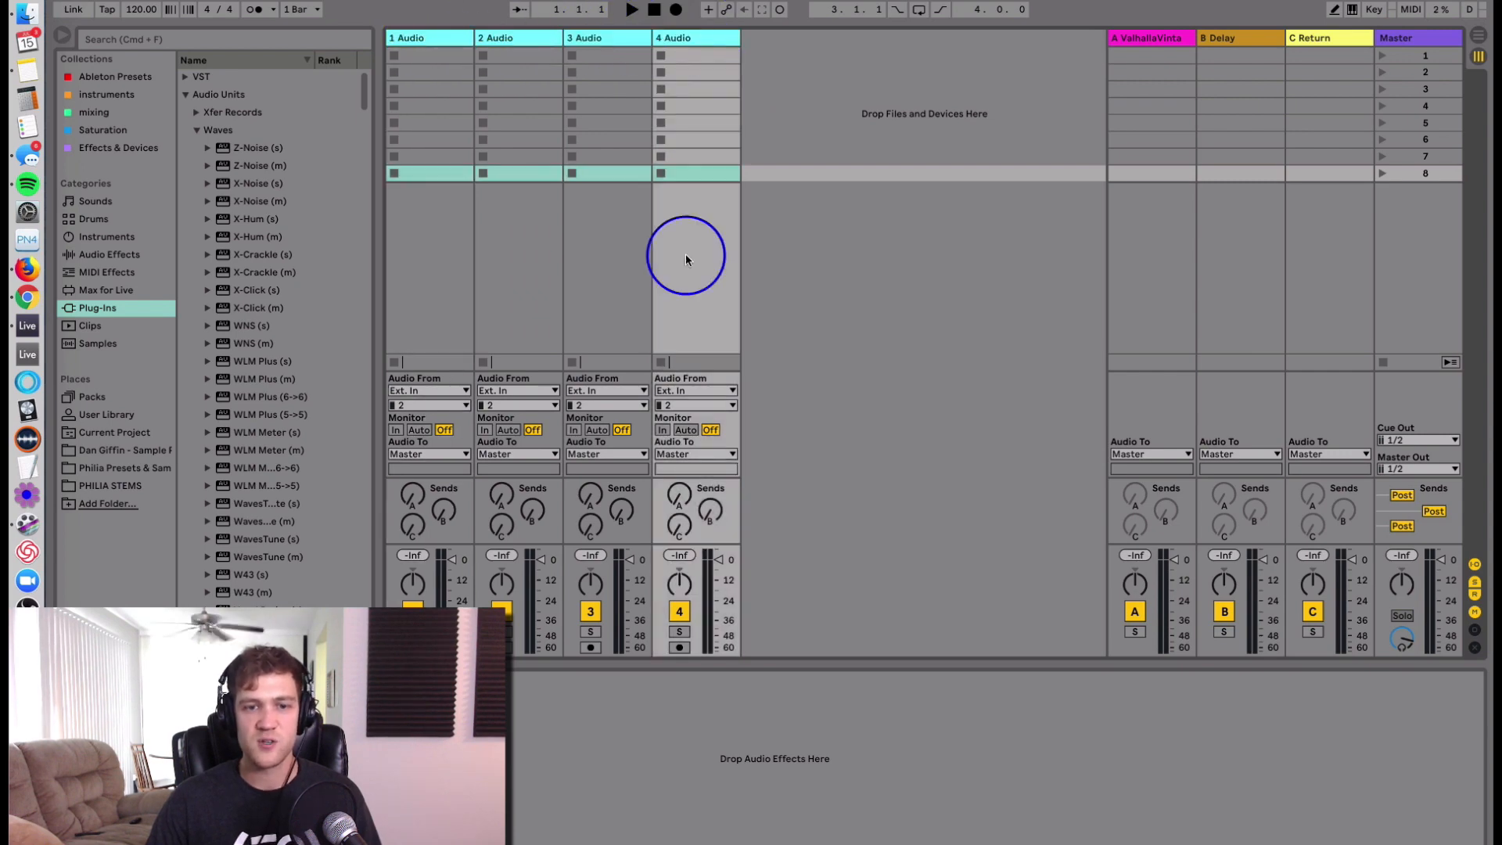
pyautogui.moveTo(682, 527); pyautogui.dragTo(682, 509)
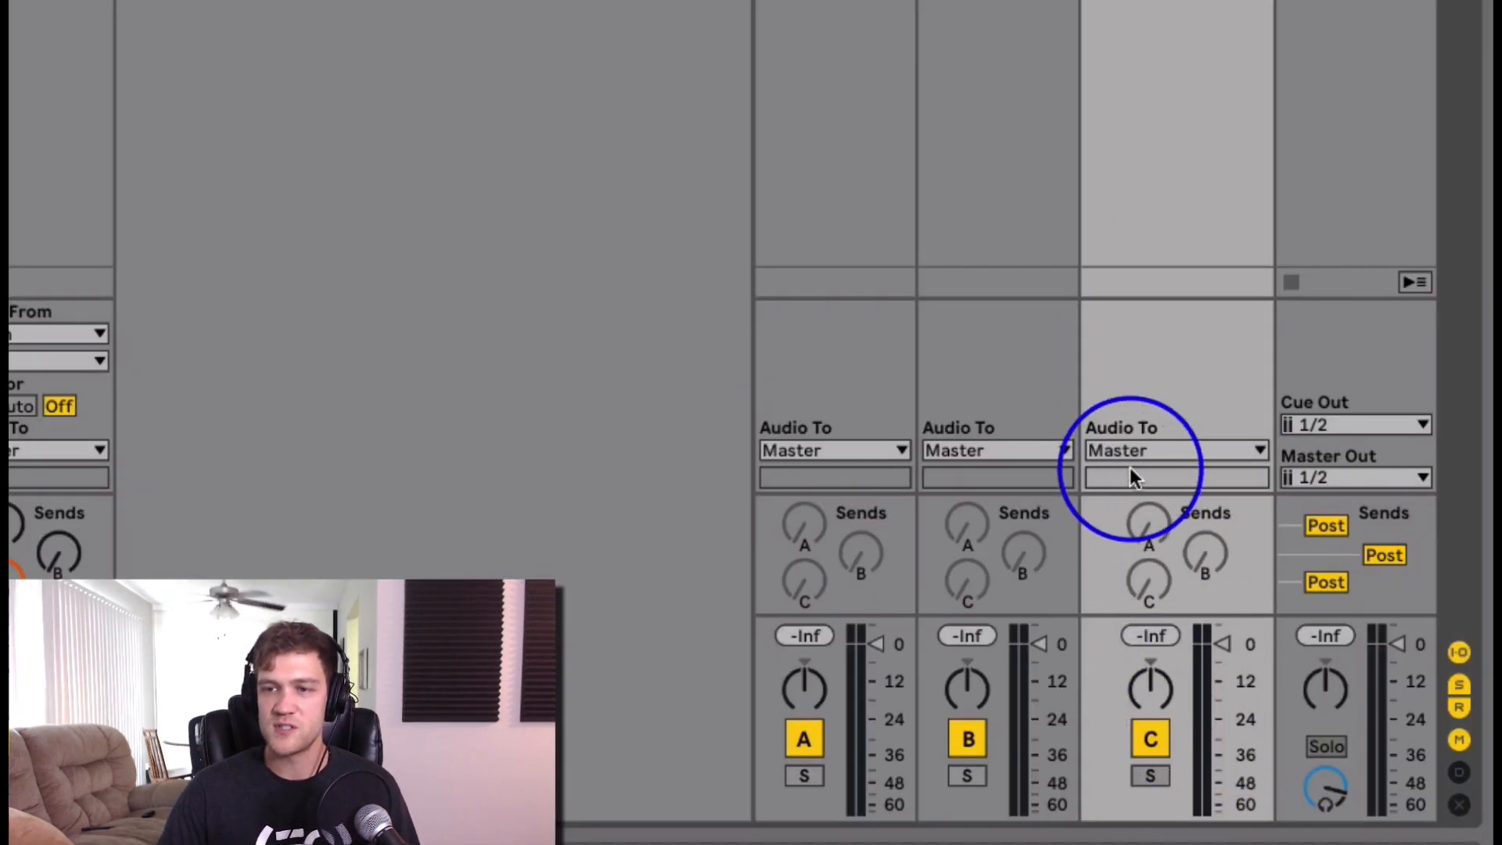
# Route the C return track's output to Ext. Out on mono channel 4.
pyautogui.click(1317, 452)
pyautogui.click(1139, 475)
pyautogui.click(1148, 476)
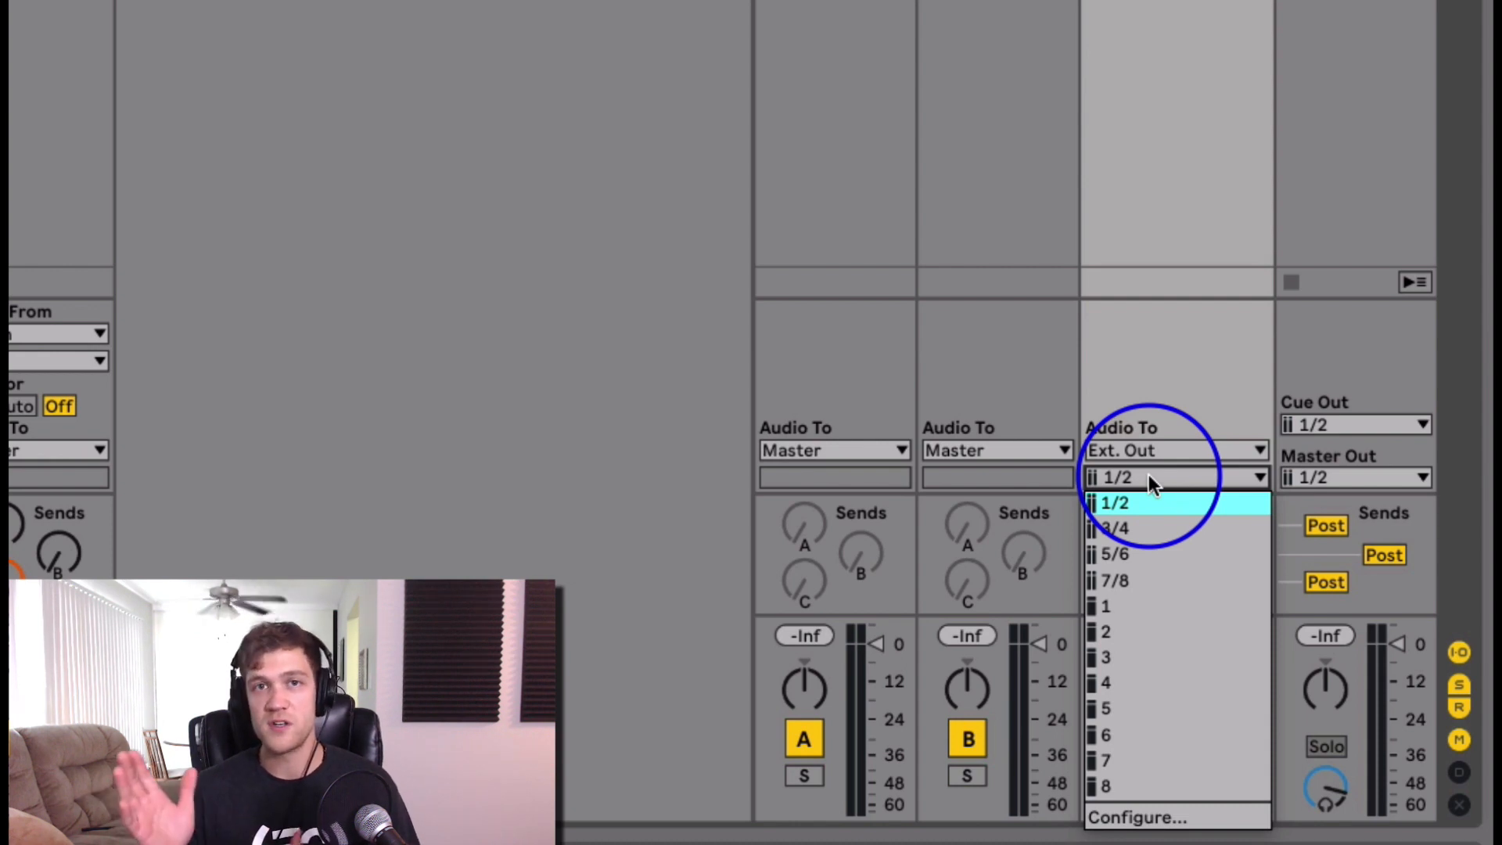
pyautogui.click(1157, 682)
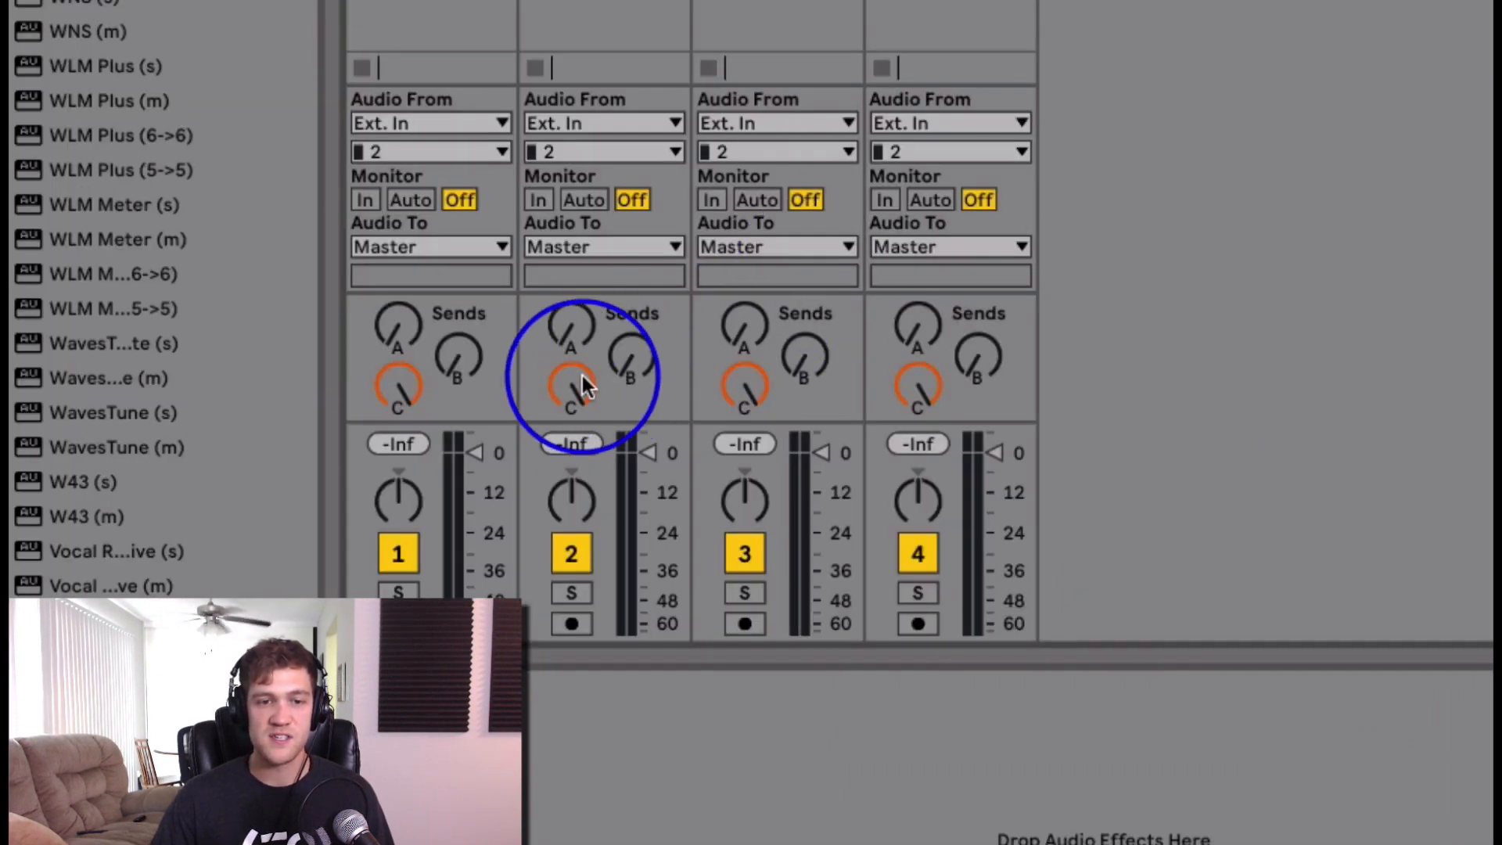
# Adjust the level 2 Audio sends to the C Headphone mix 1 return, setting it somewhat below maximum.
pyautogui.moveTo(502, 540); pyautogui.dragTo(503, 530)
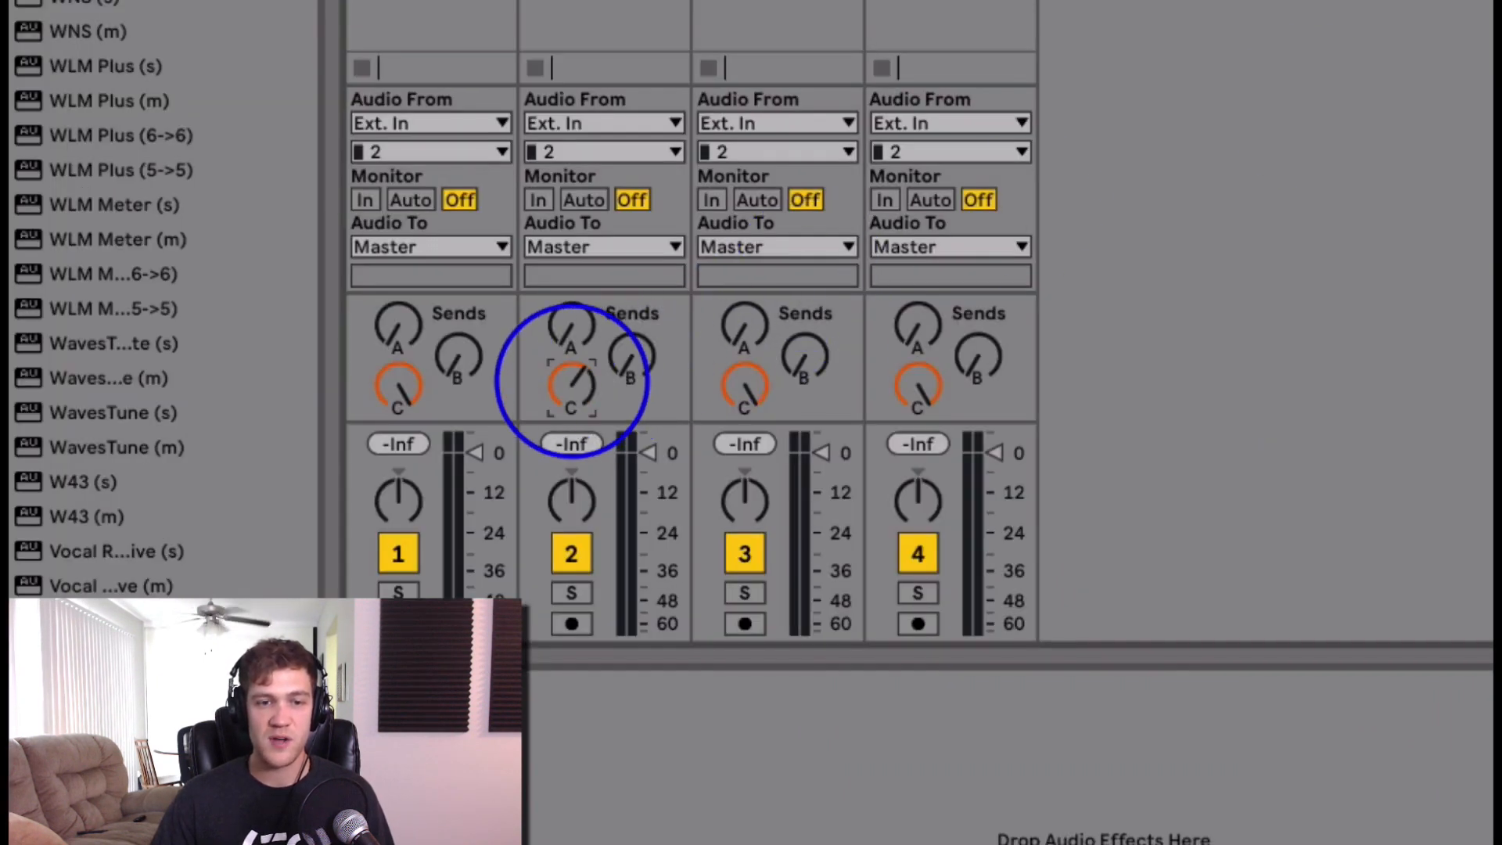
pyautogui.moveTo(572, 381); pyautogui.dragTo(571, 393)
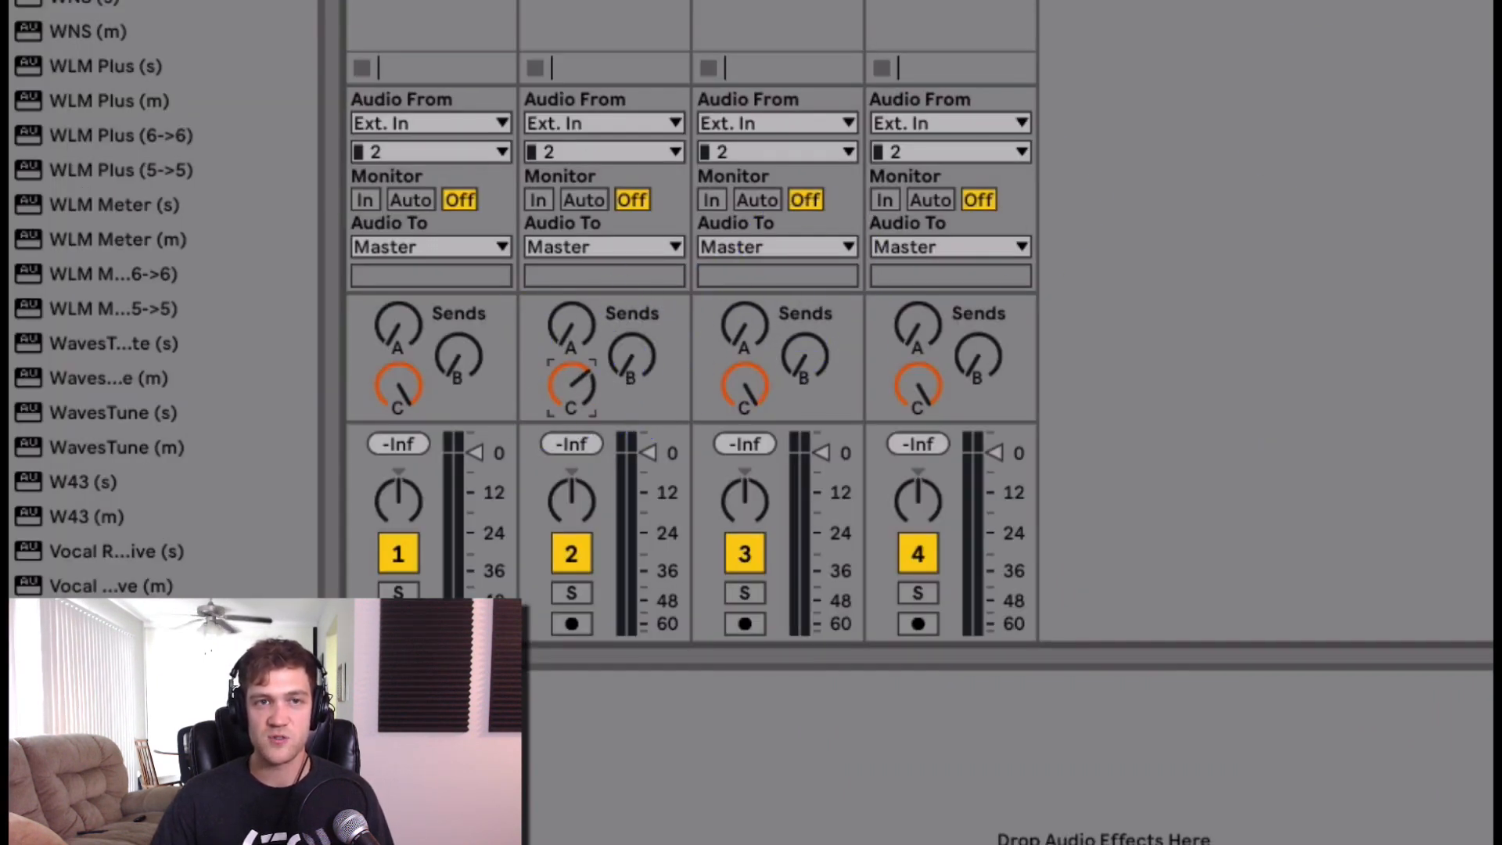
pyautogui.click(604, 15)
pyautogui.click(571, 384)
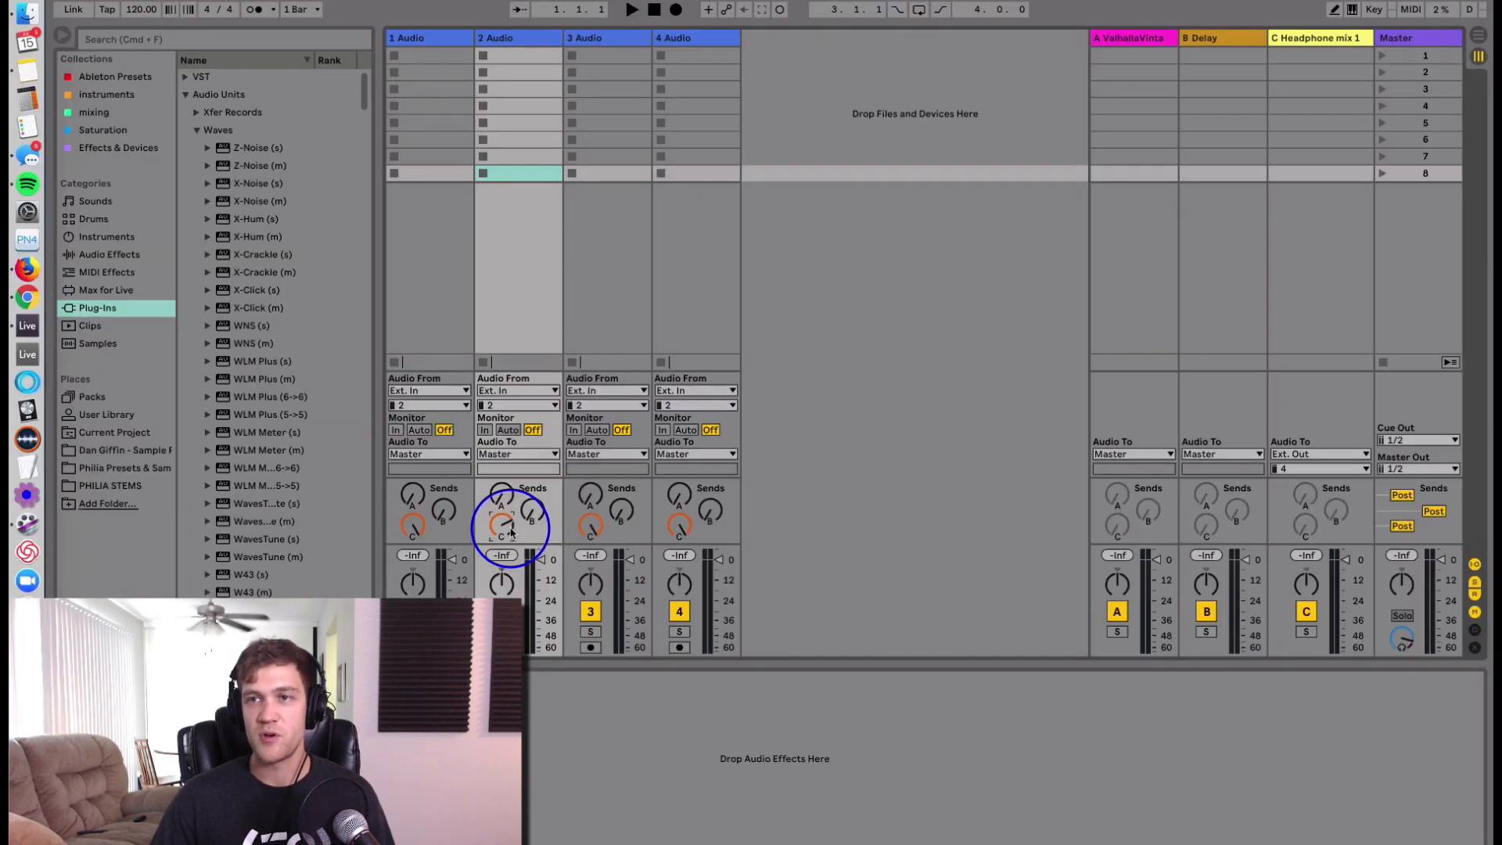
pyautogui.click(1350, 38)
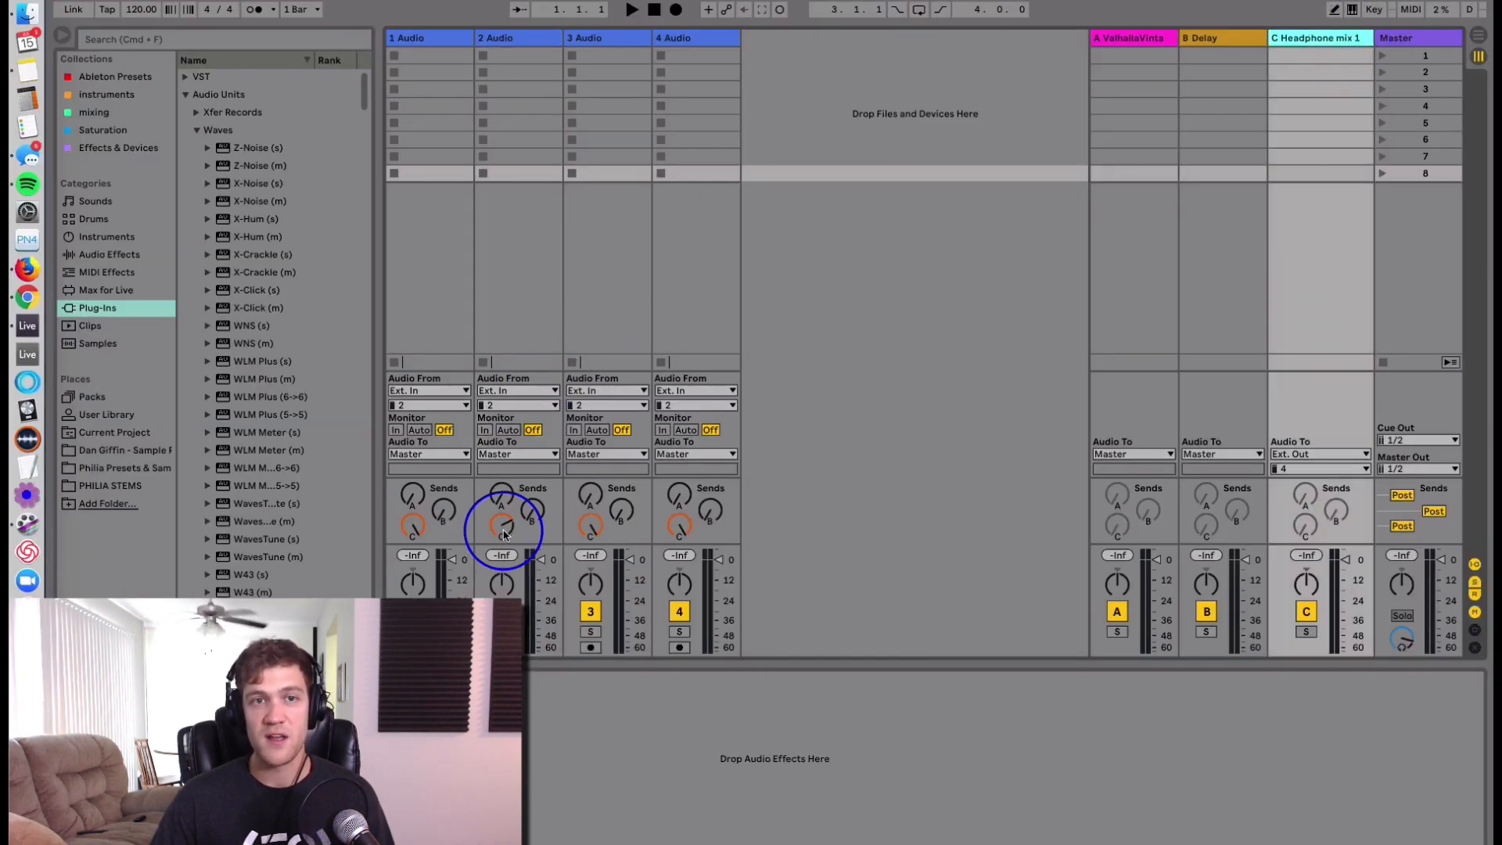
pyautogui.click(528, 39)
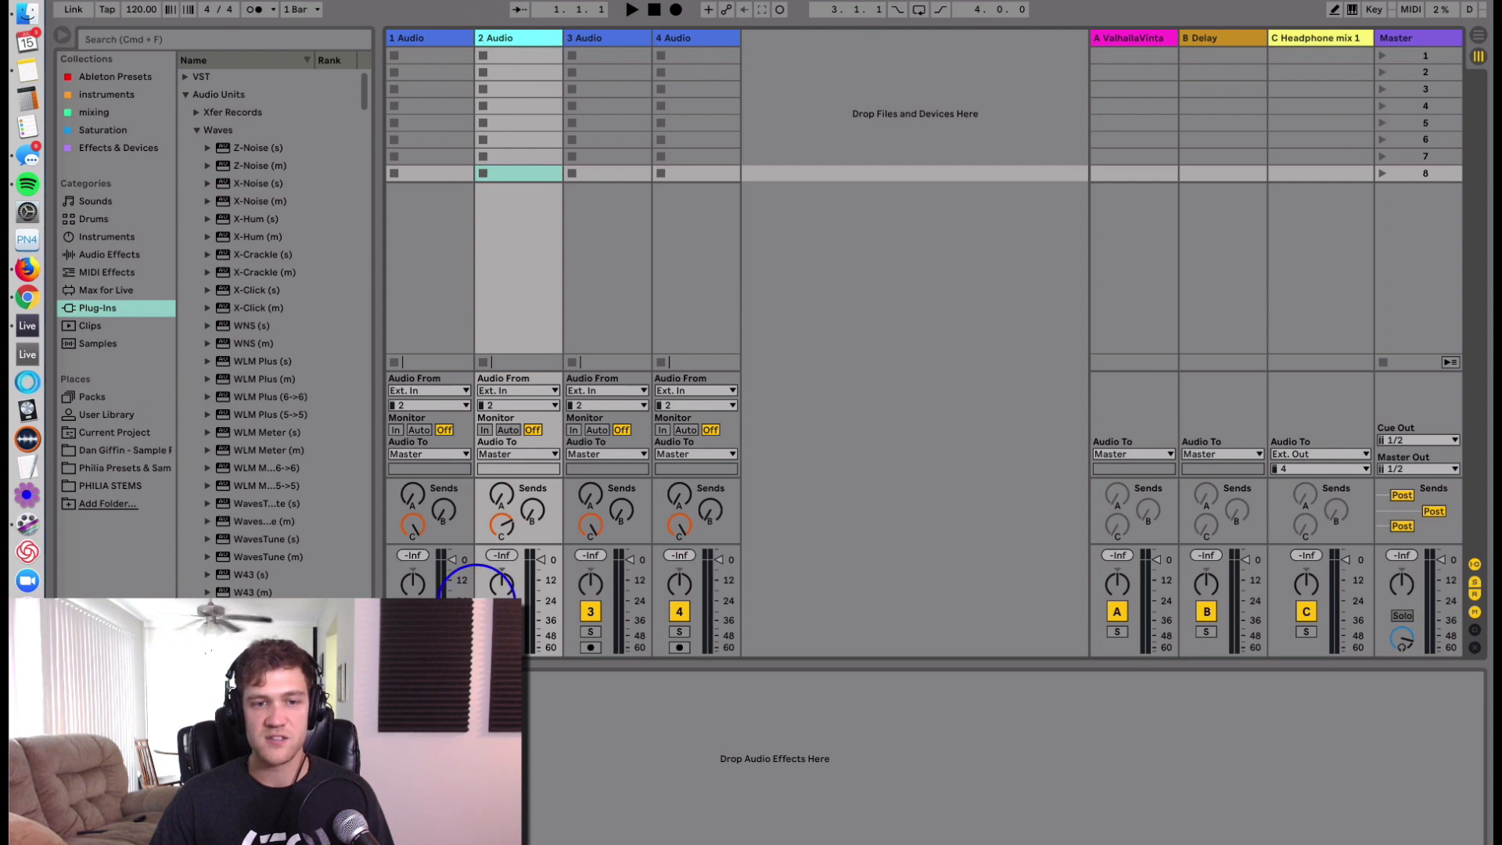
pyautogui.click(501, 526)
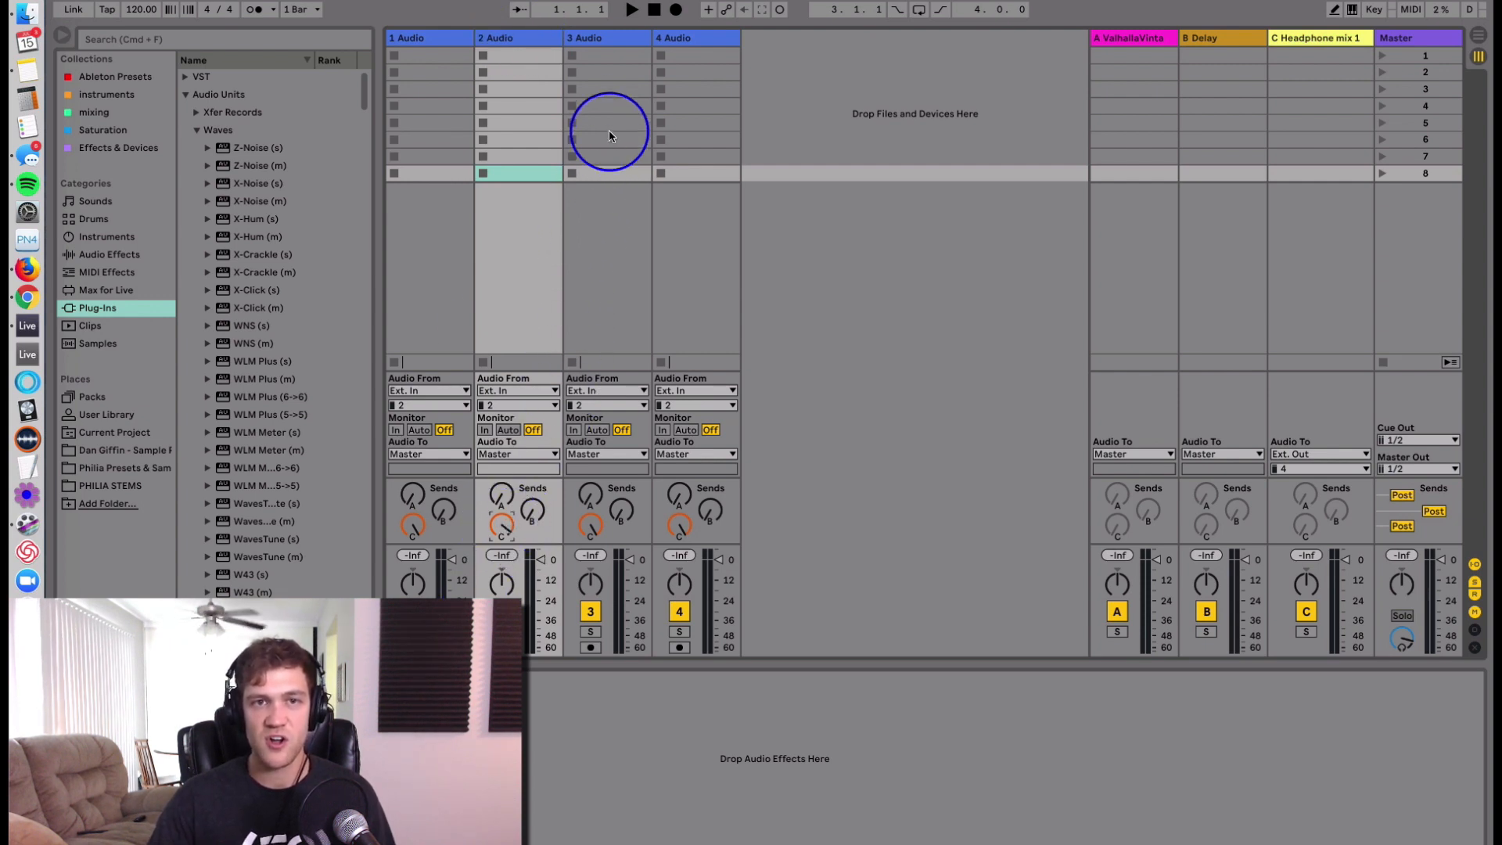
# Lower the send C level of 3 Audio to about the middle of its range.
pyautogui.click(594, 35)
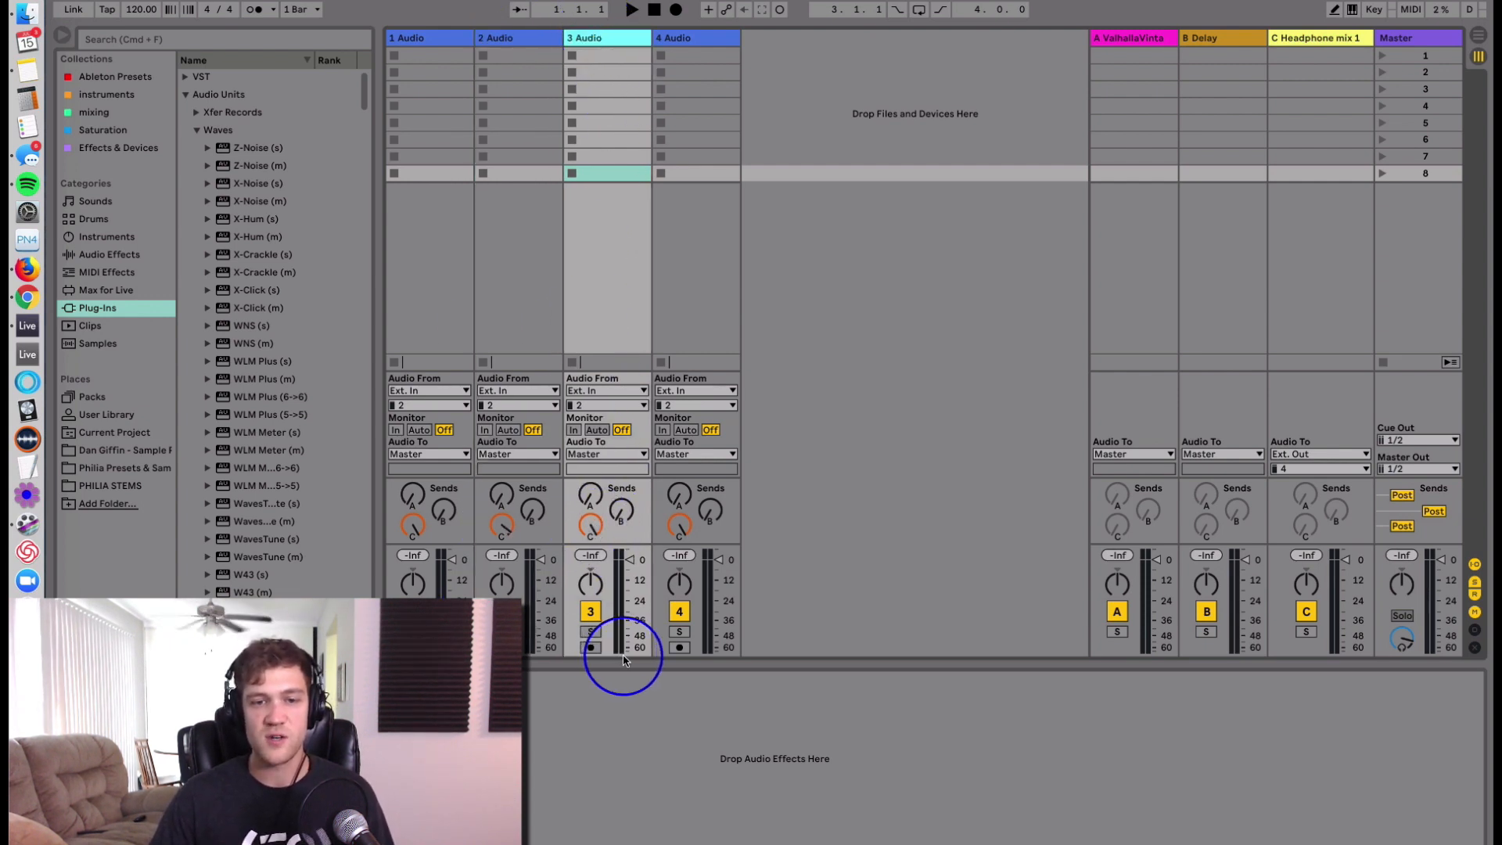
pyautogui.click(590, 525)
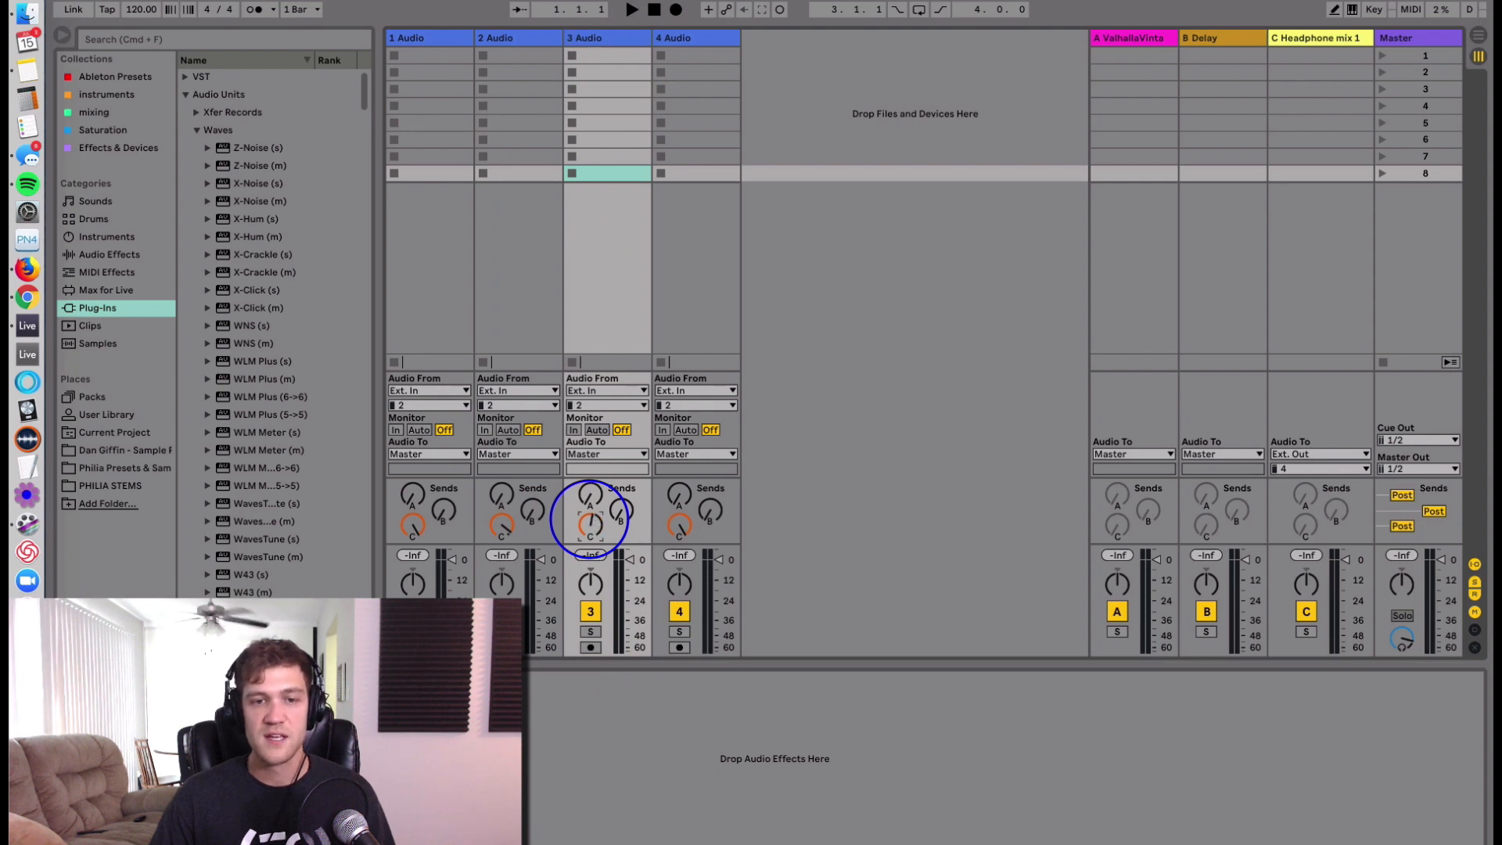